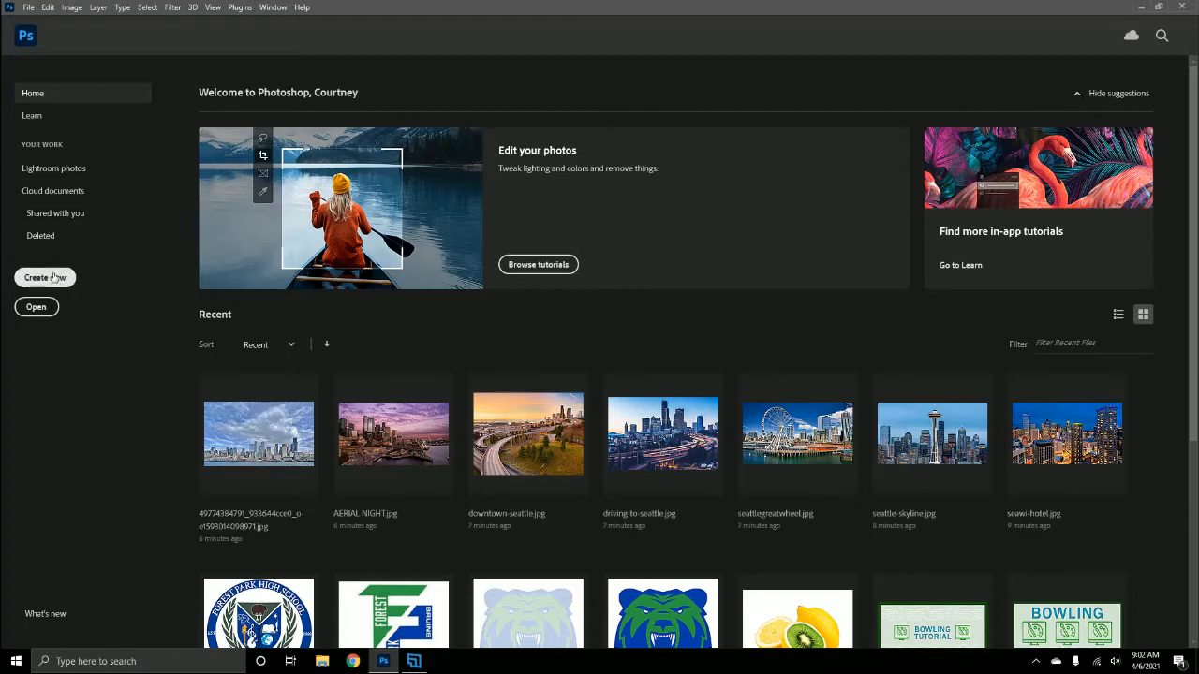
Step: Create a new document 10 inches wide and 8 inches high at 150 pixels per inch
left_click(53, 285)
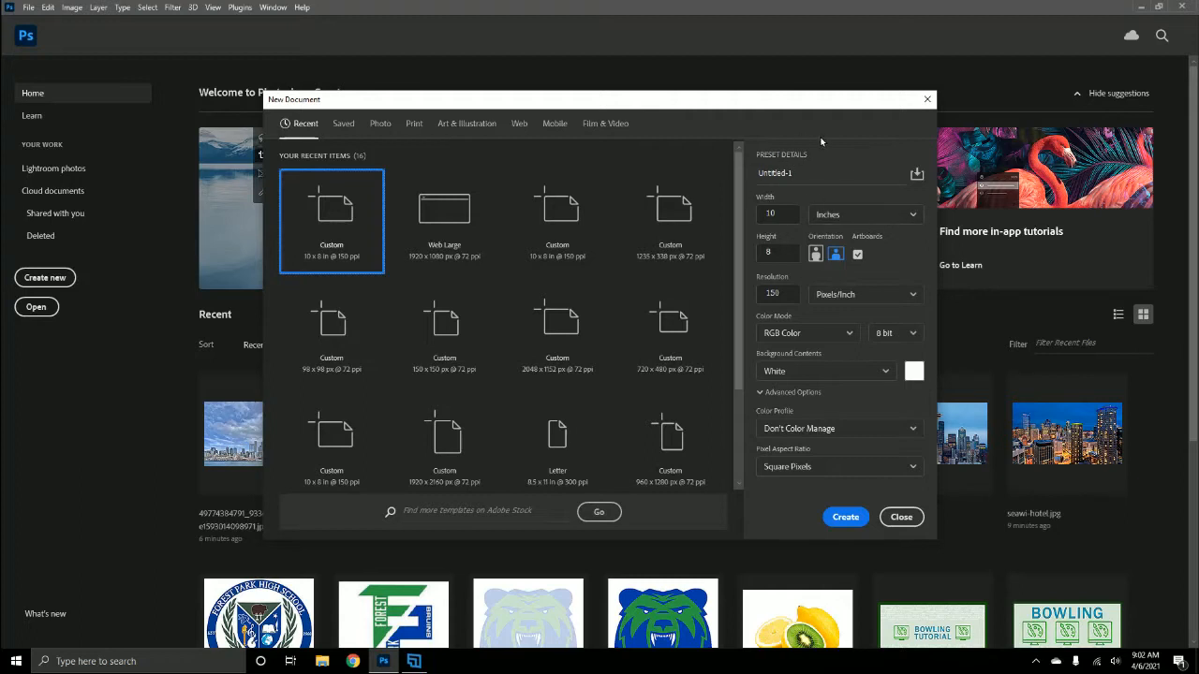
left_click(901, 219)
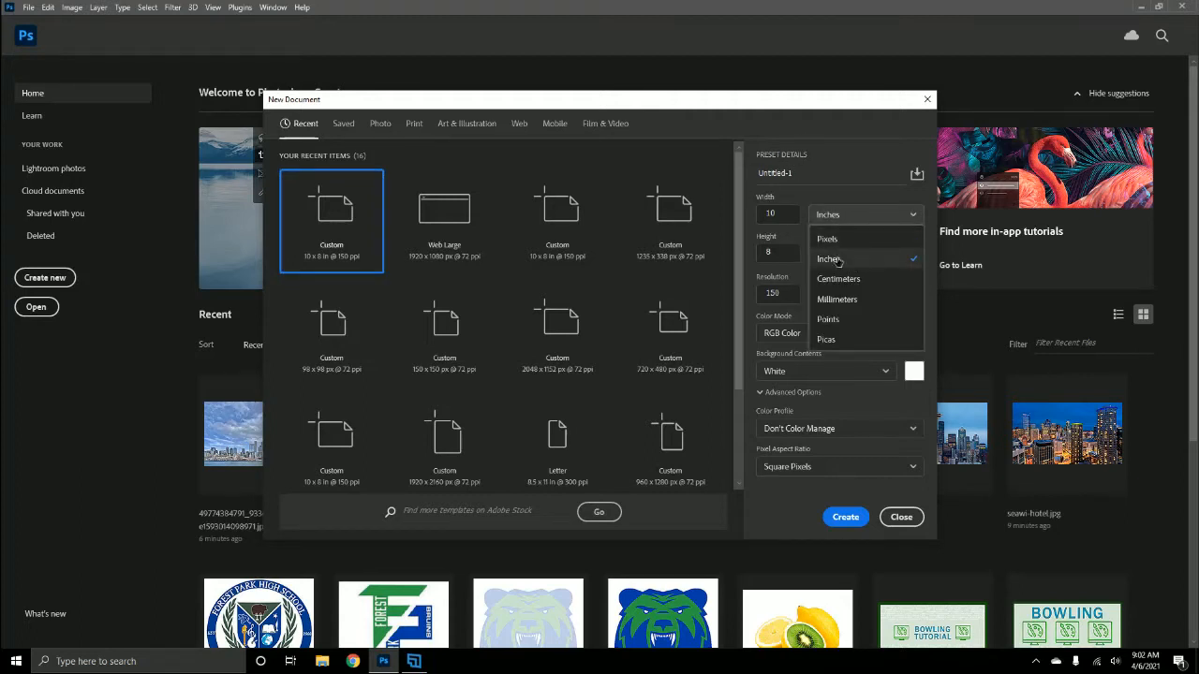
left_click(838, 262)
left_click(772, 214)
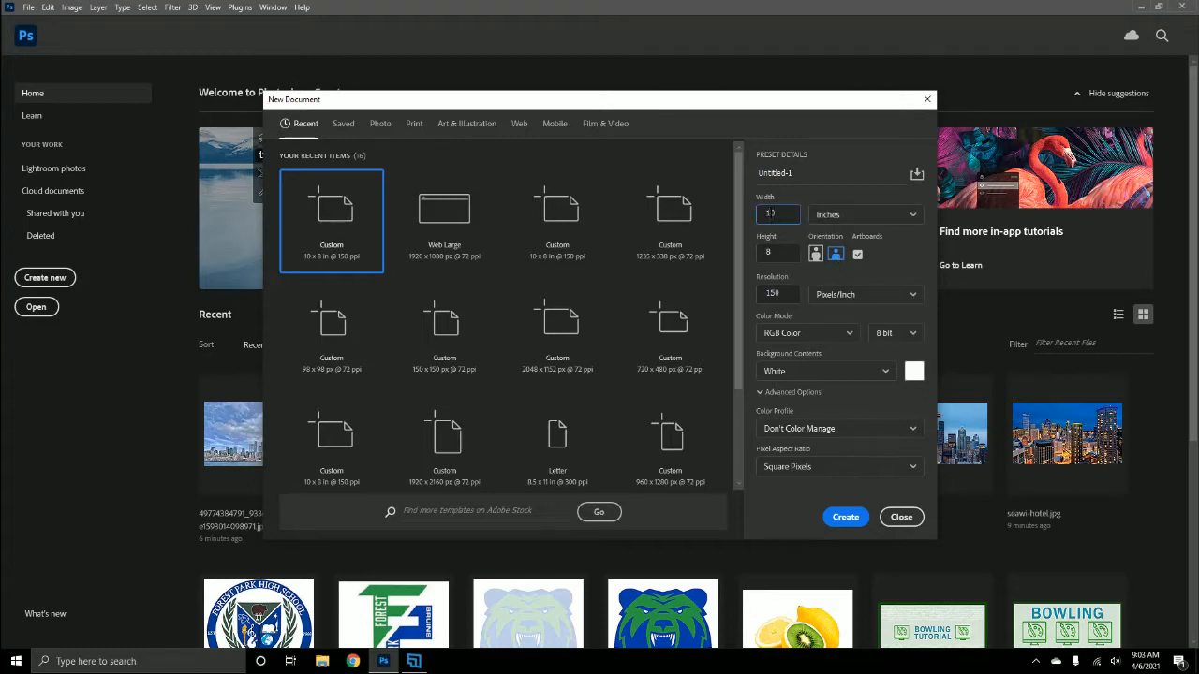
double_click(771, 213)
type("1")
key("Tab")
type("8")
key("Tab")
type("1")
left_click(786, 505)
left_click(847, 520)
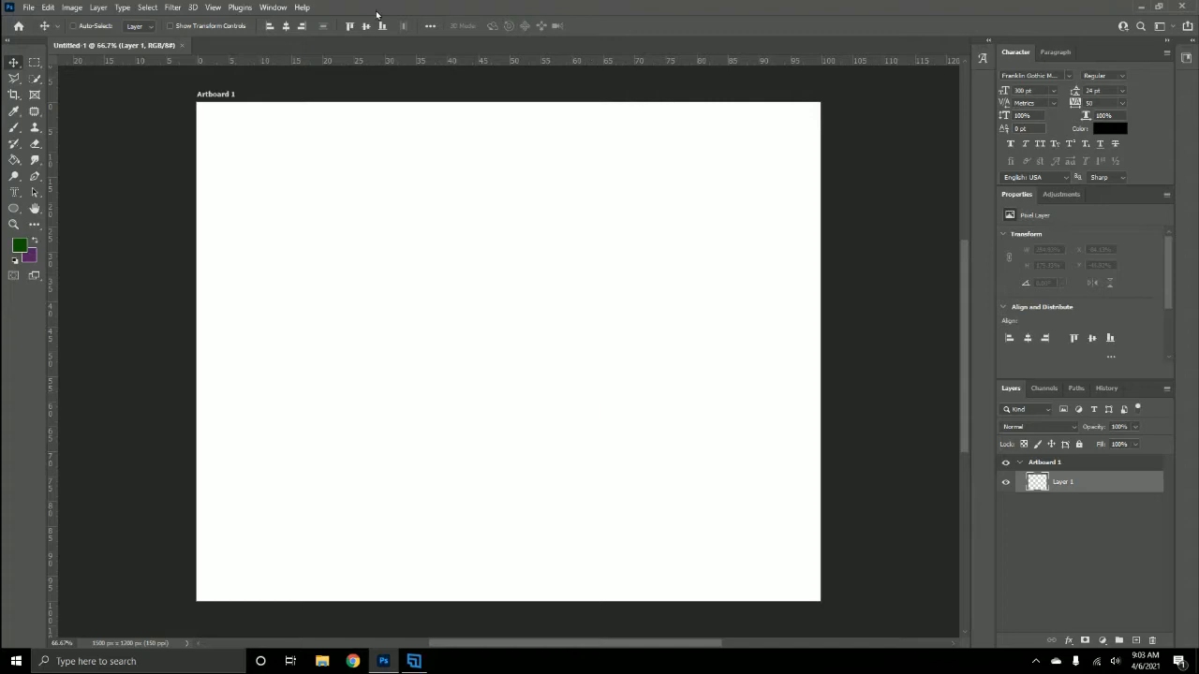
Step: Open all seven Seattle photos from the practice folder
left_click(28, 7)
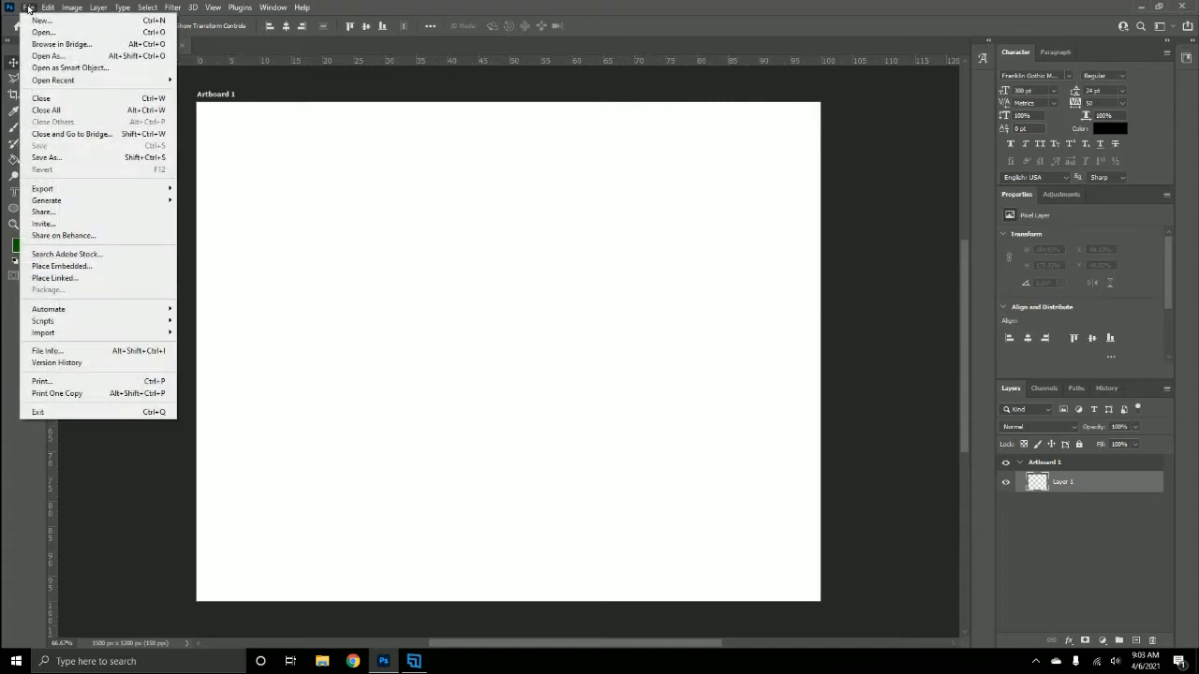
left_click(36, 33)
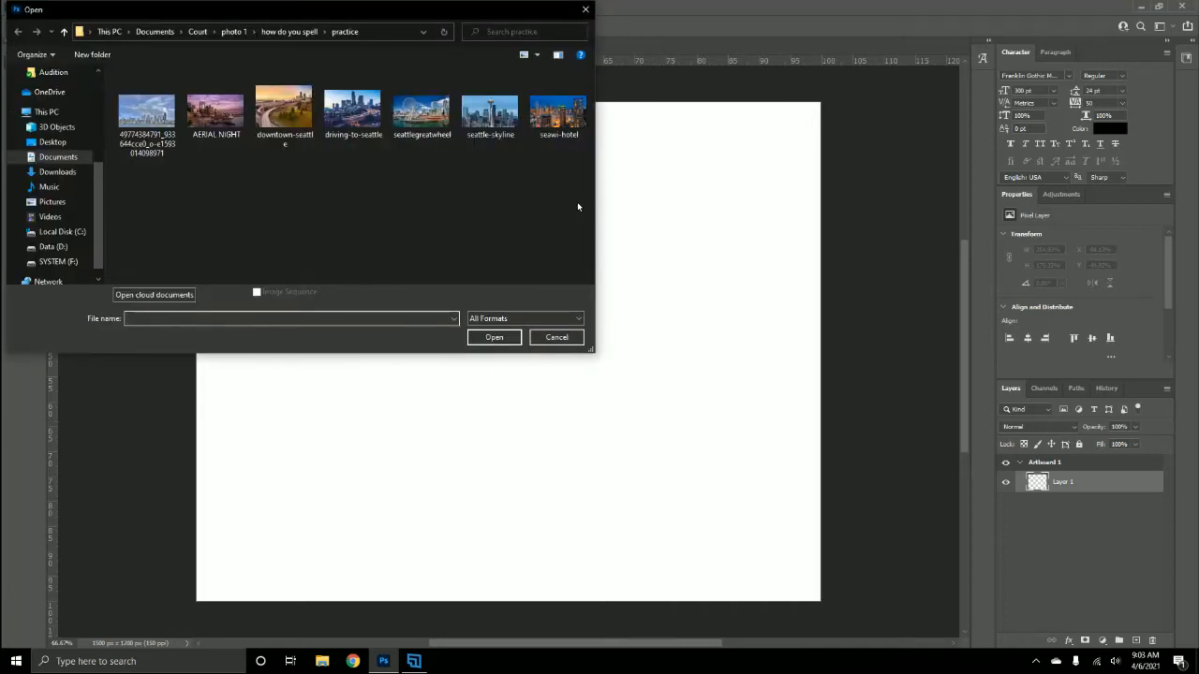
left_click_drag(578, 197, 145, 119)
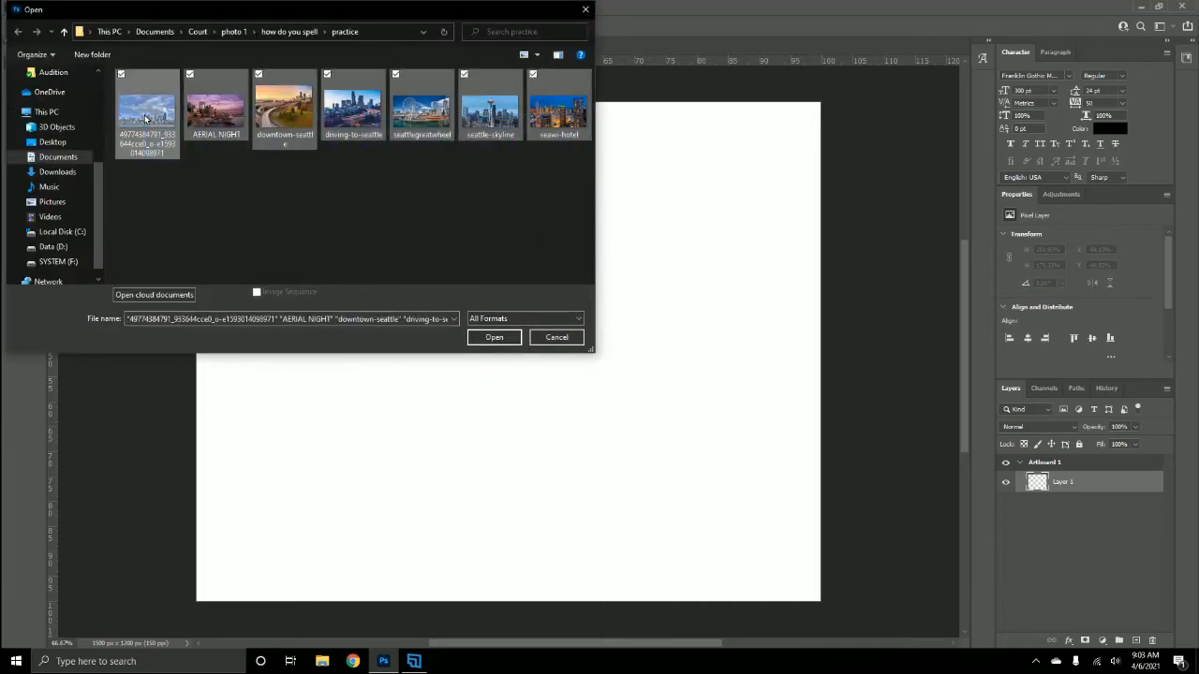
left_click(494, 337)
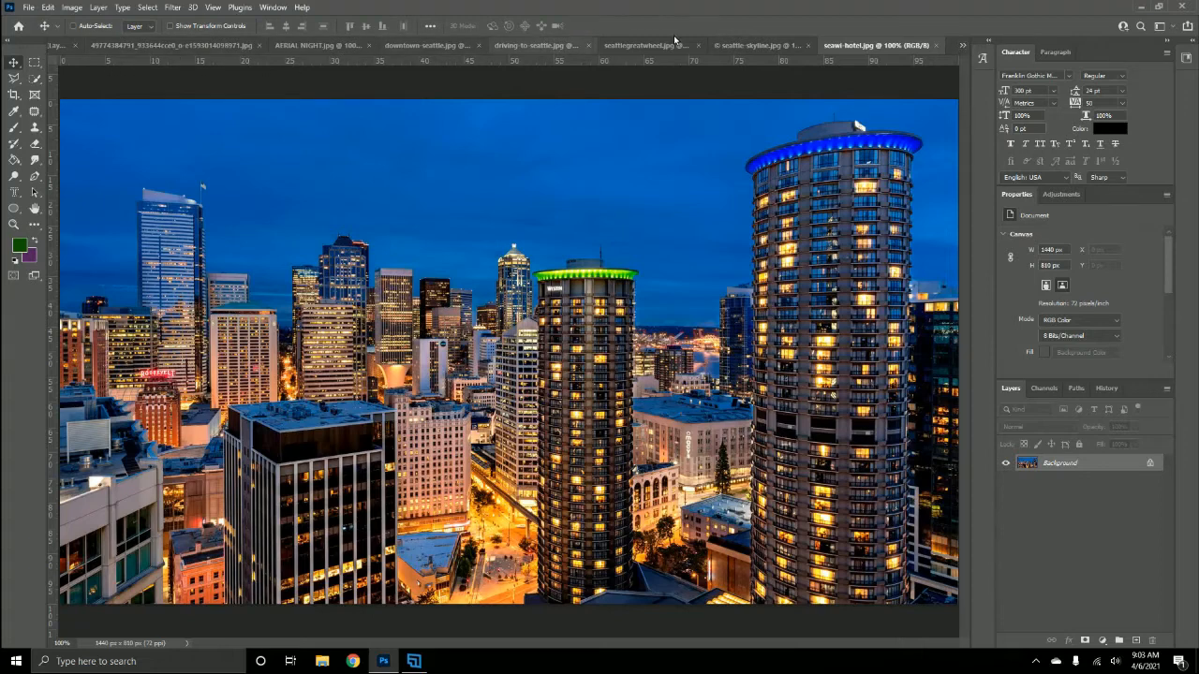
Step: Return to the blank Untitled-1 document and save it in the practice folder as a Photoshop file named seattle_bowling
left_click(964, 47)
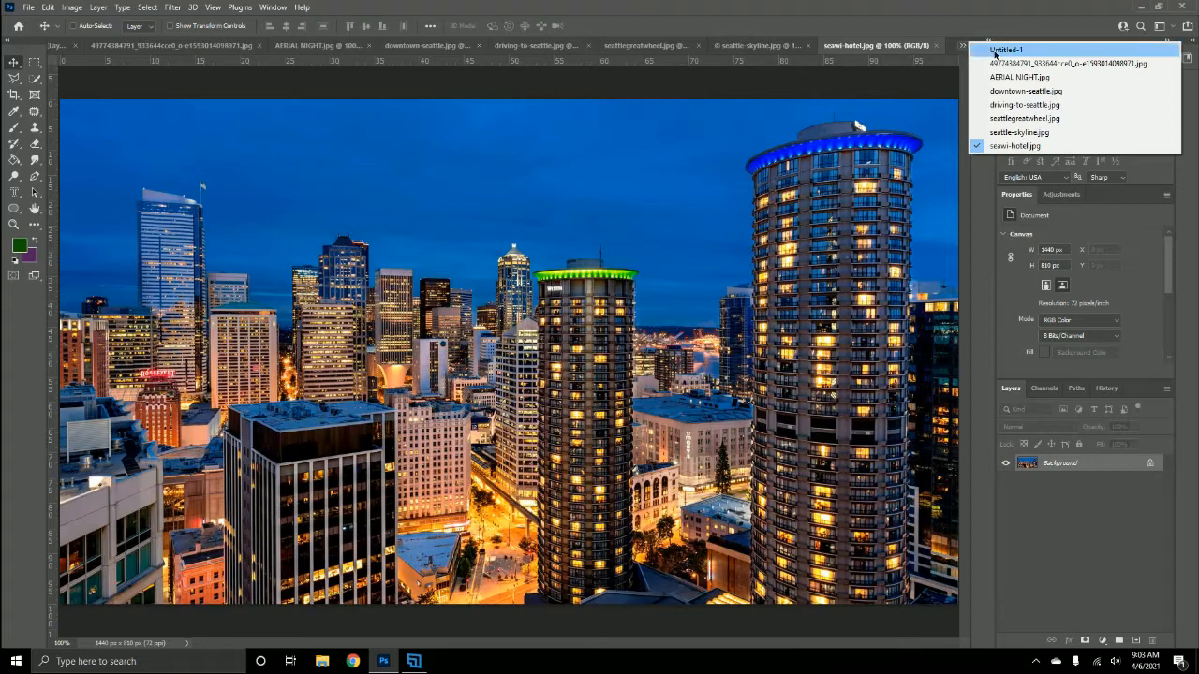
left_click(995, 49)
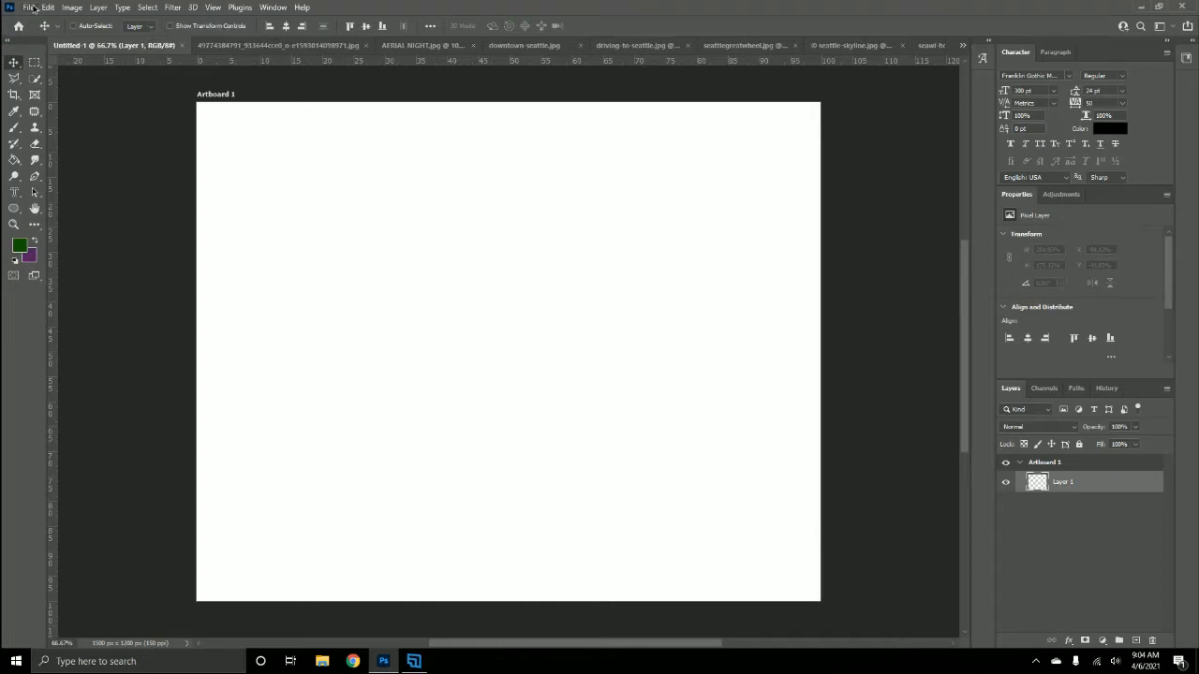
left_click(32, 7)
left_click(41, 161)
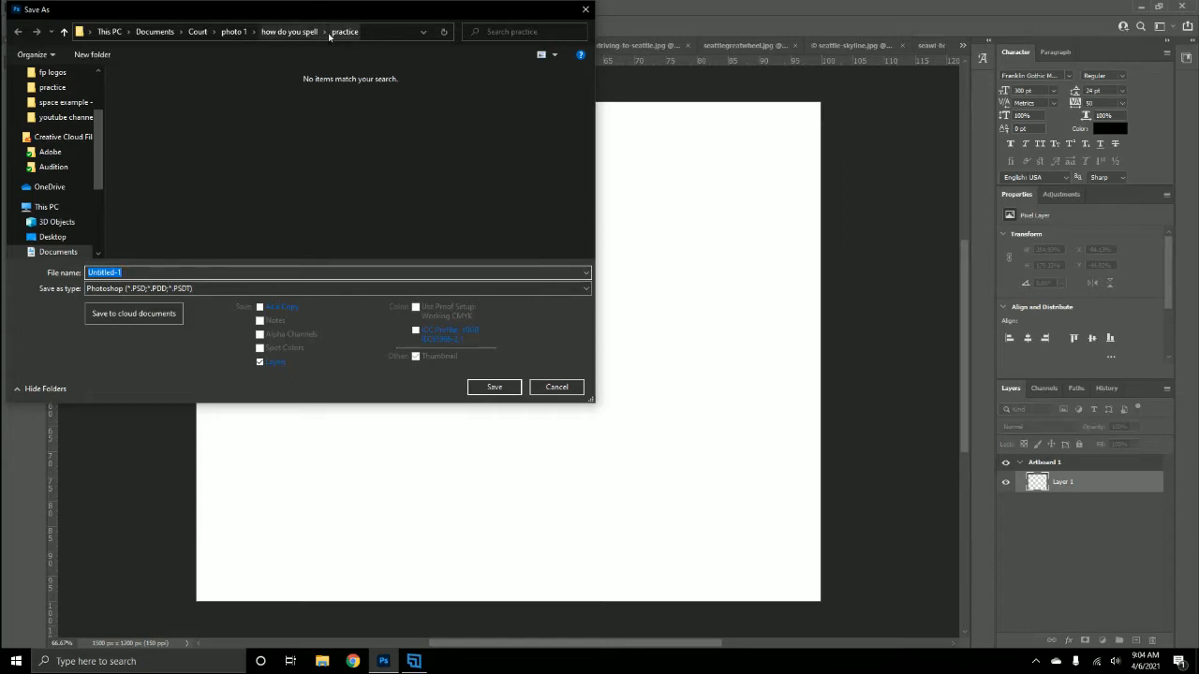
type("s")
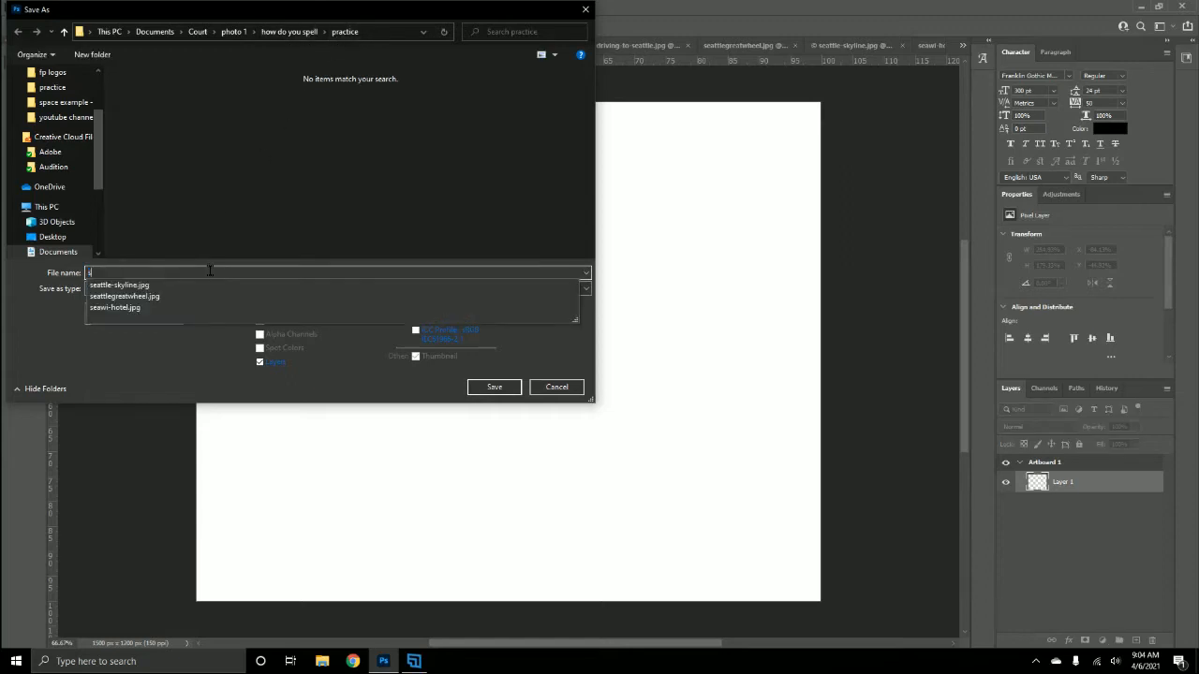
type("eattle")
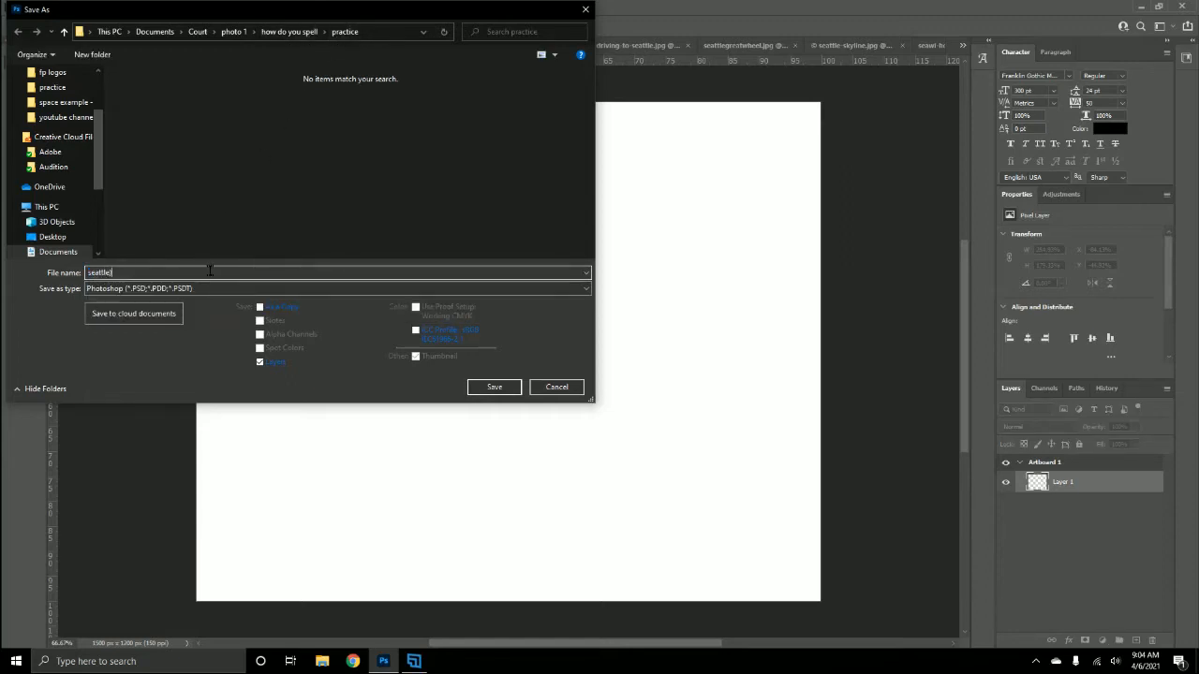
type("_bowligng")
left_click(495, 388)
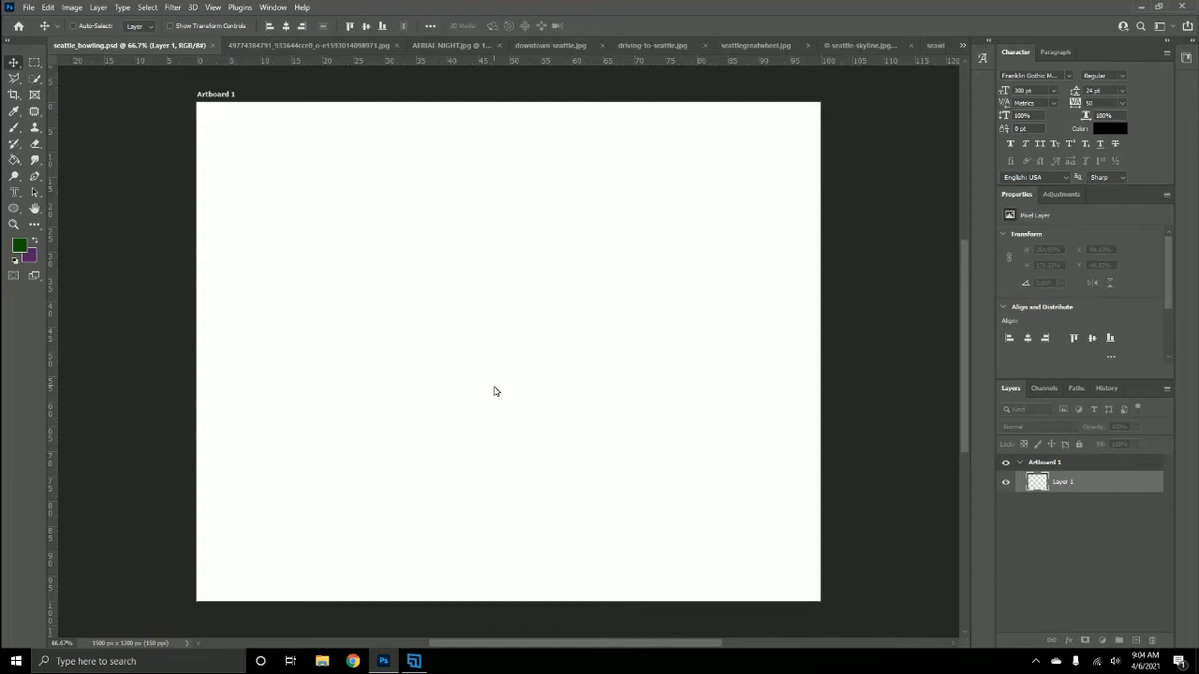
Step: Carry the cloudy waterfront skyline photo from its own document onto the seattle_bowling artboard with the Move tool
left_click(303, 46)
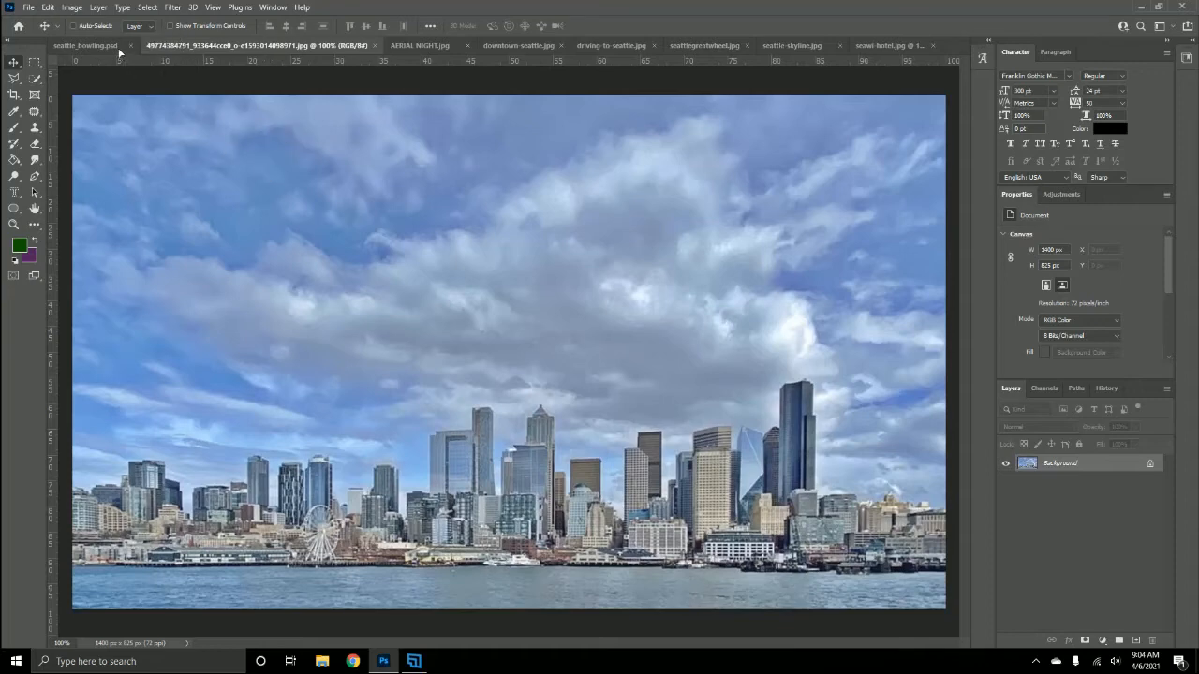
left_click(87, 45)
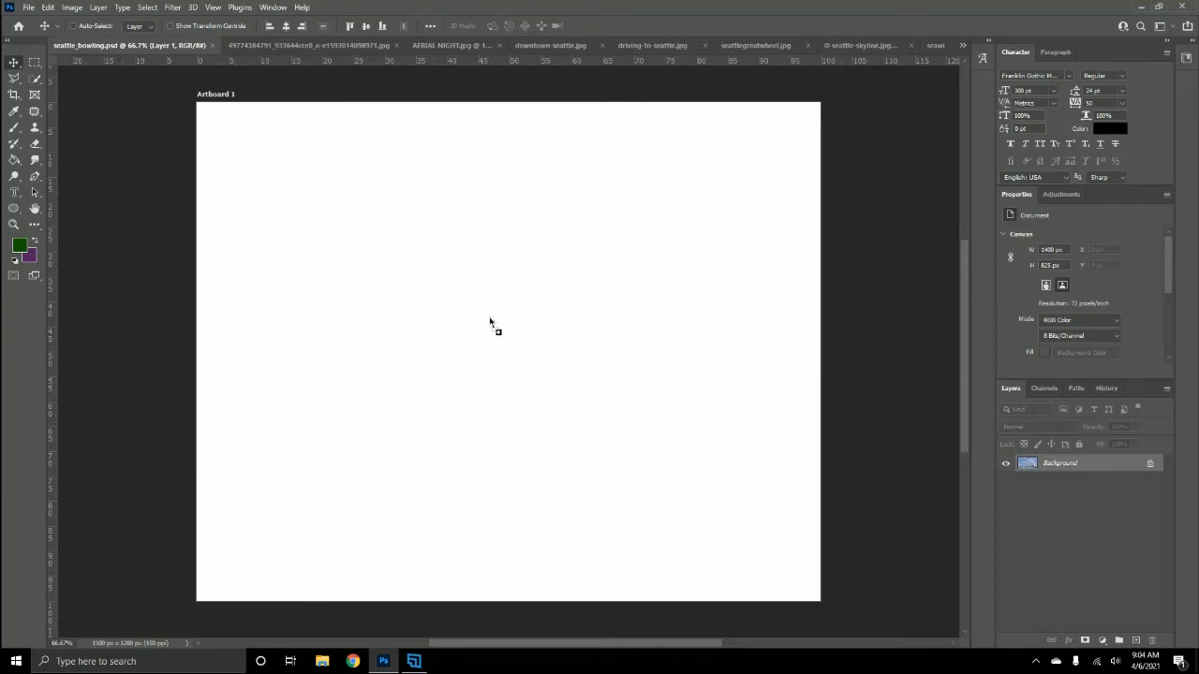
left_click_drag(496, 329, 497, 329)
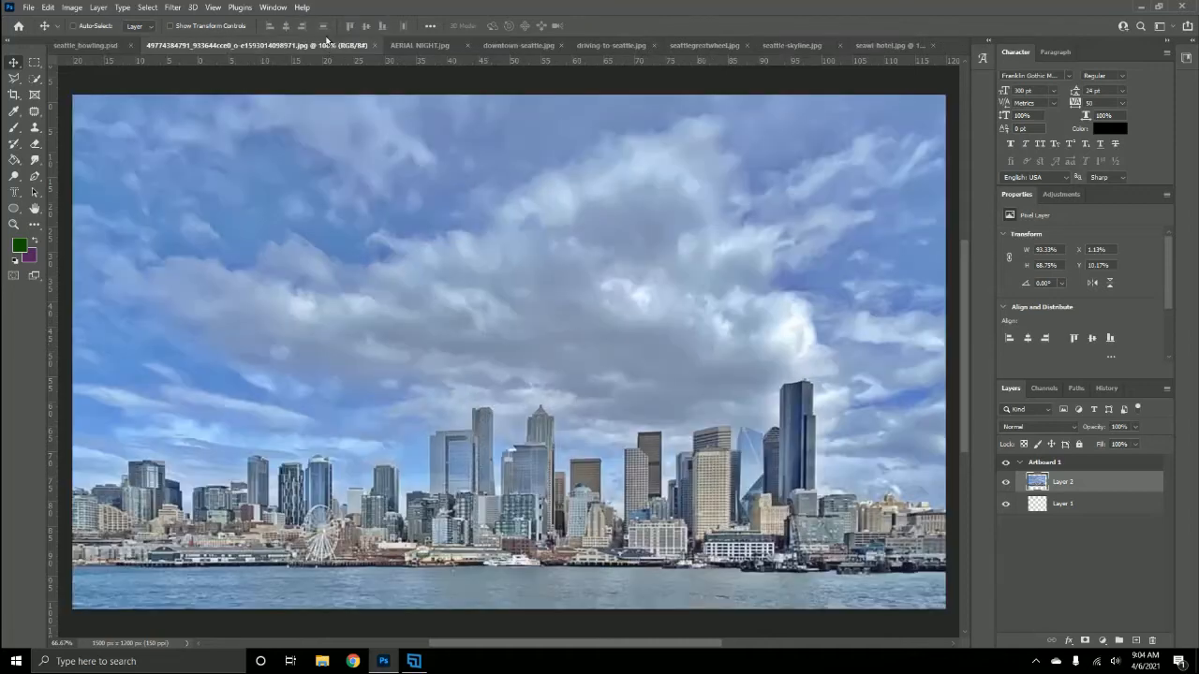
Step: Duplicate the cloudy skyline photo's Background layer into Artboard 1 of seattle_bowling.psd
left_click(313, 45)
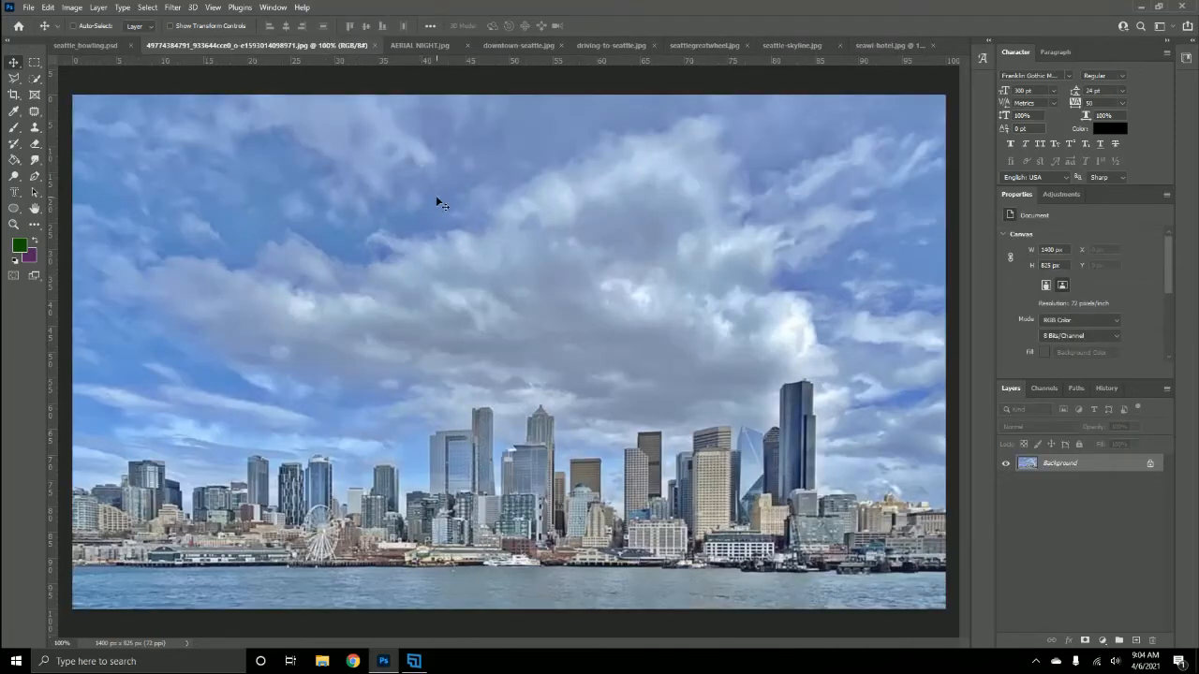
left_click(1165, 387)
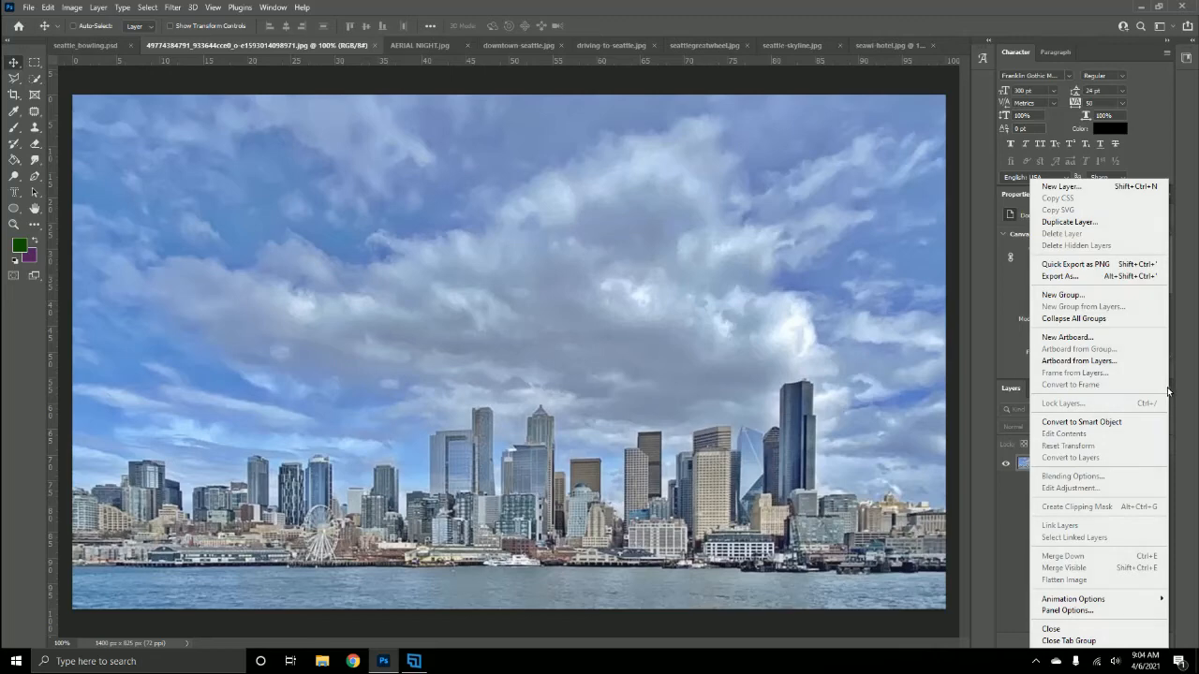
left_click(997, 485)
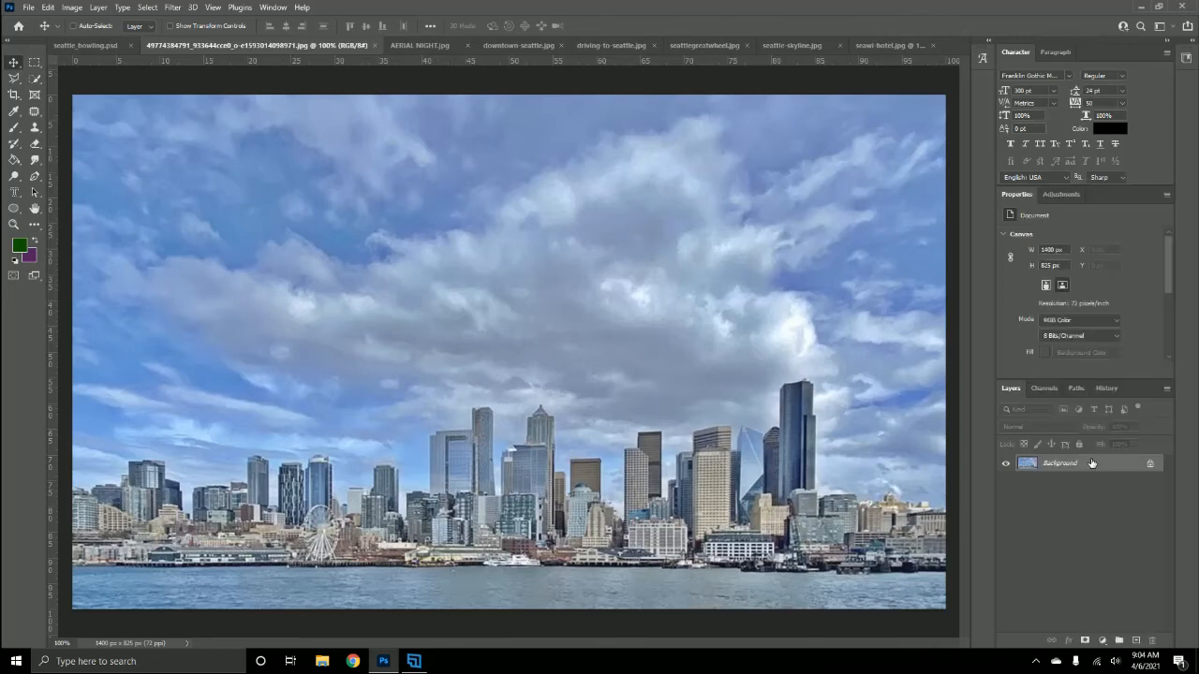
left_click(1166, 390)
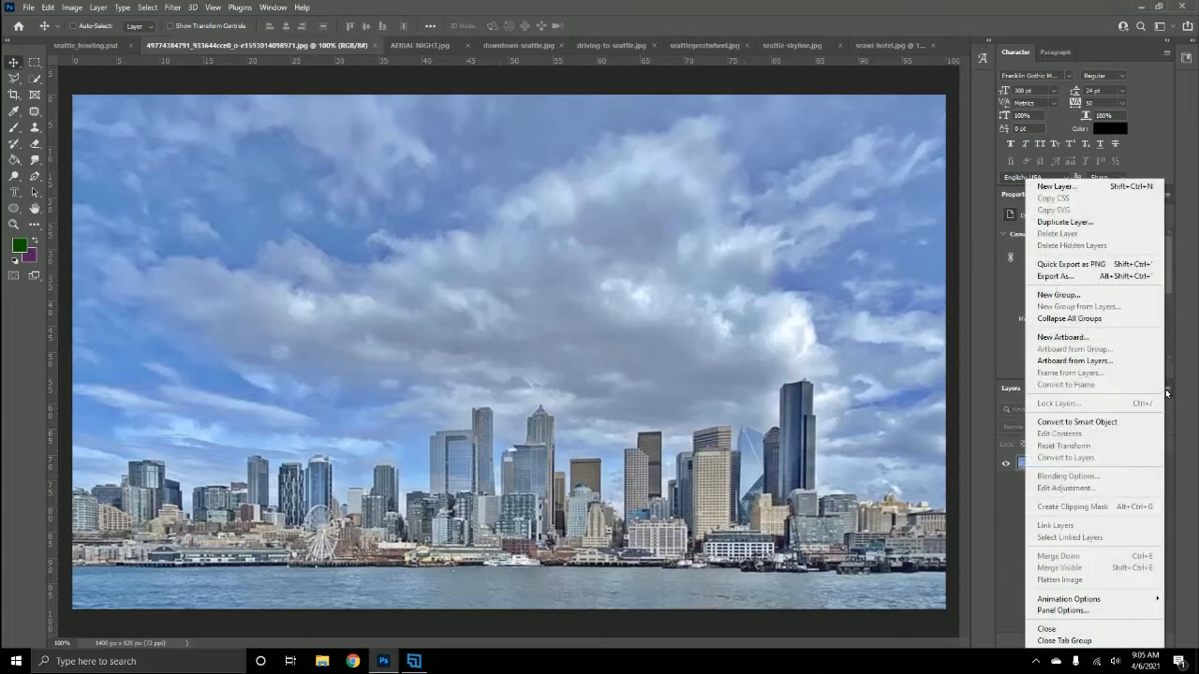
left_click(1085, 222)
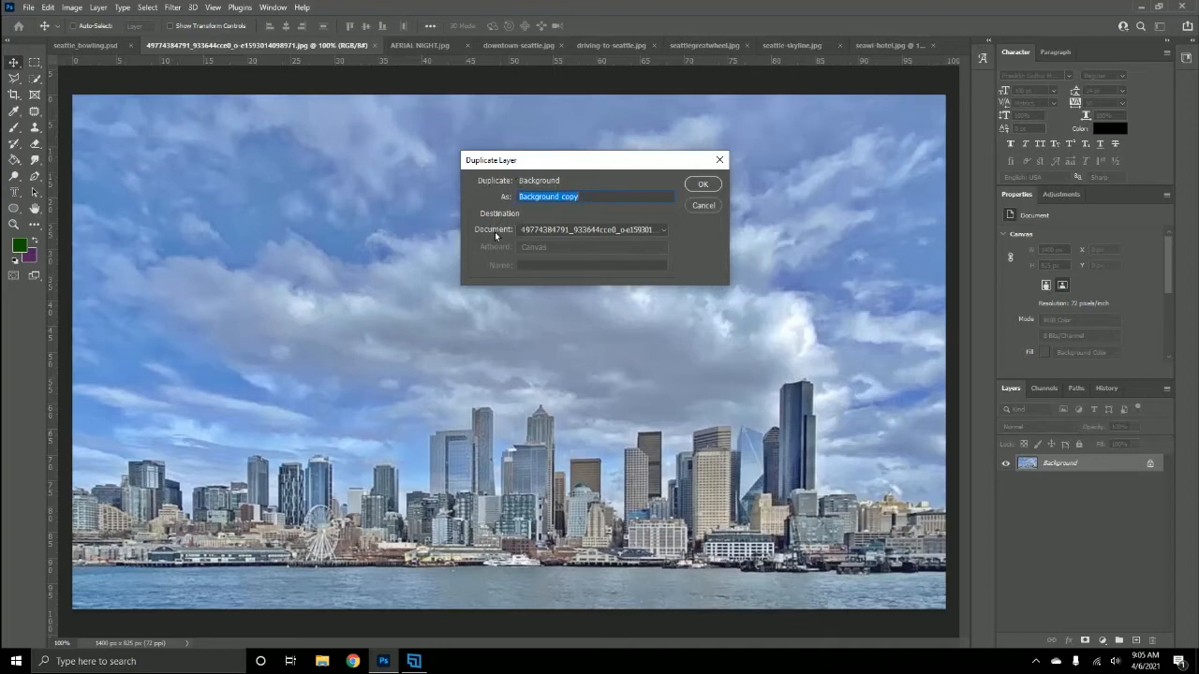
left_click(665, 230)
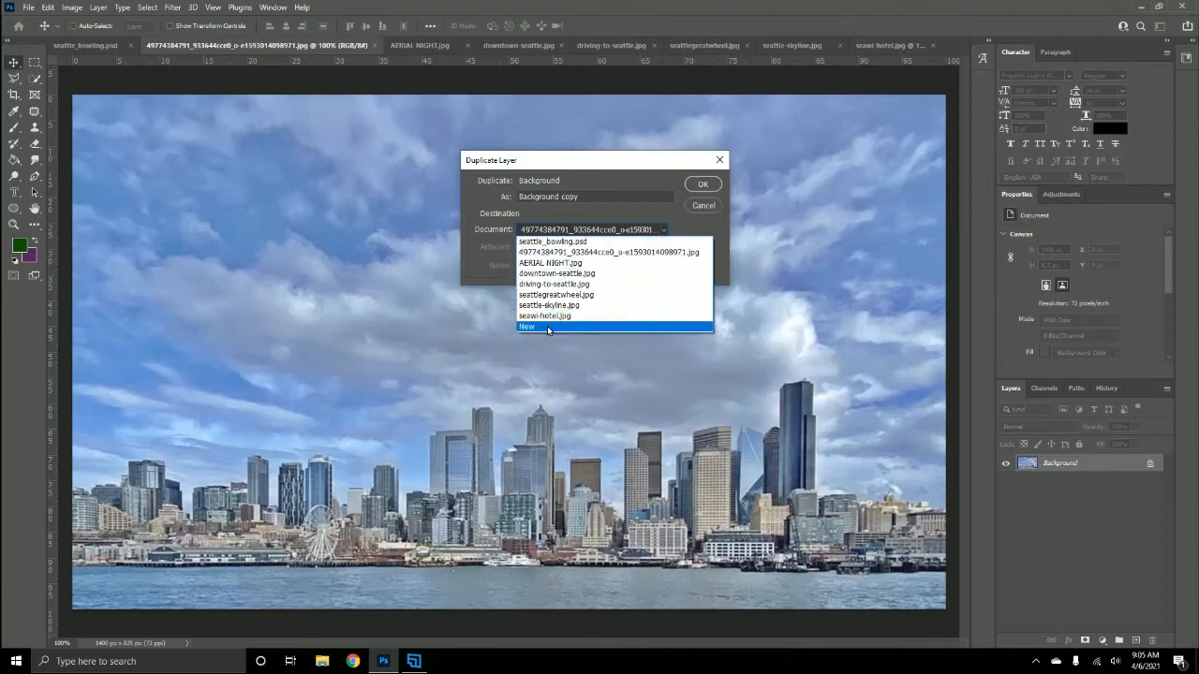
left_click(576, 242)
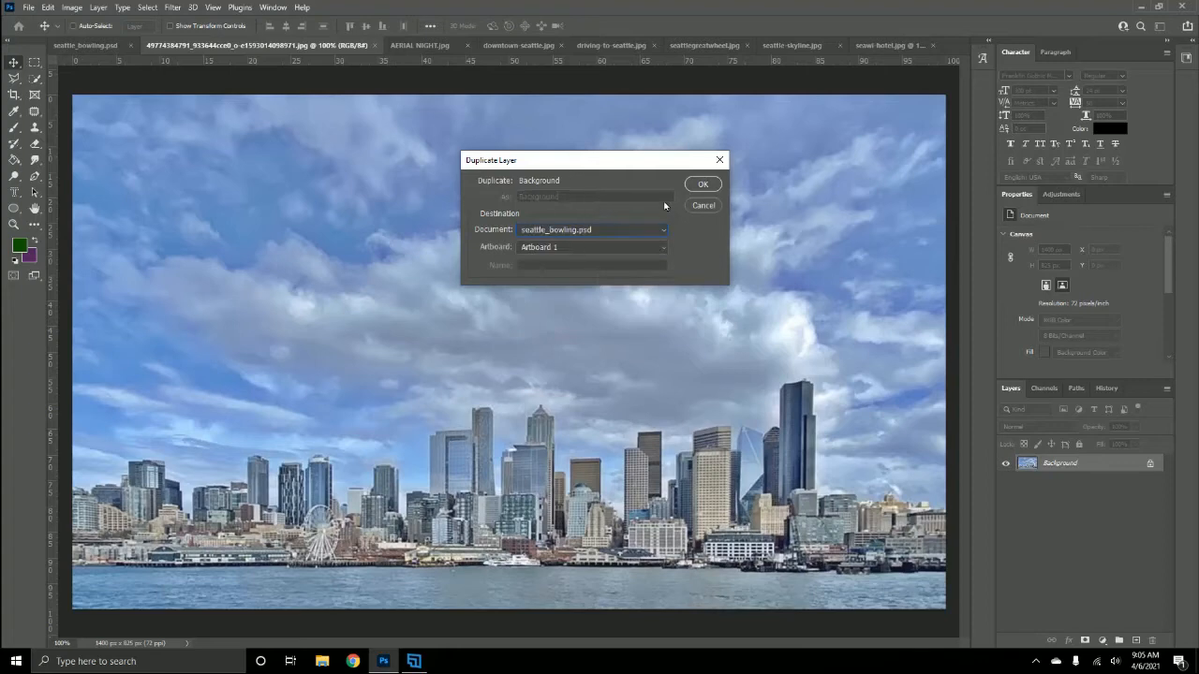
left_click(702, 184)
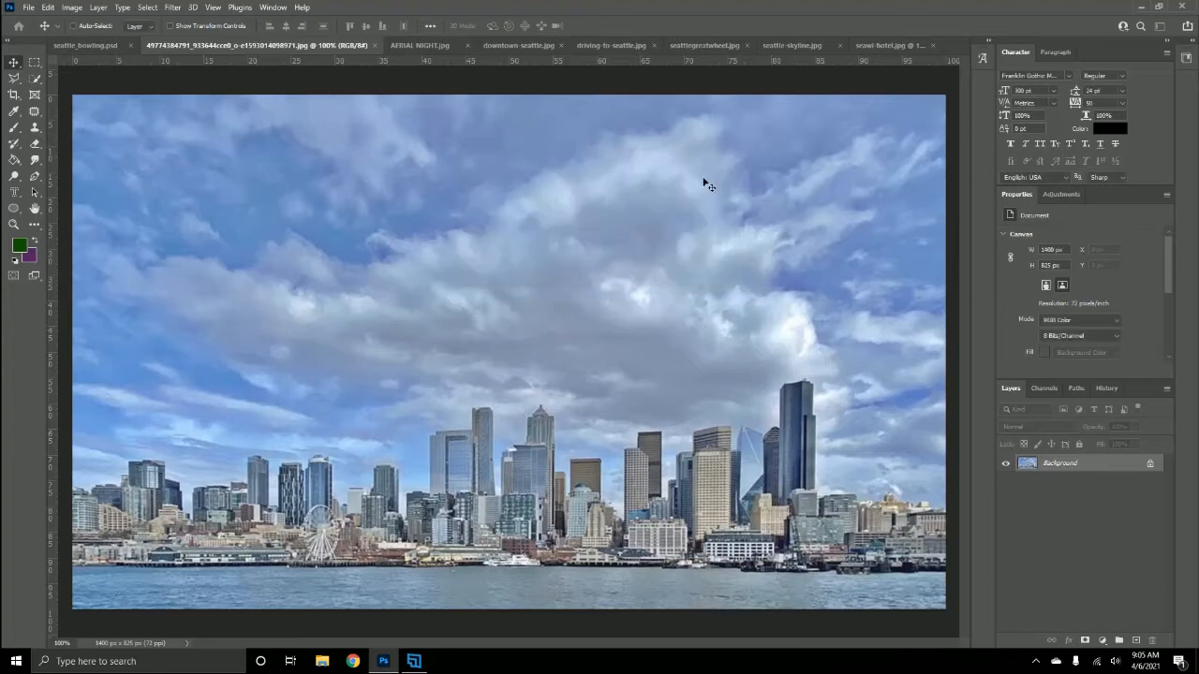
Step: In seattle_bowling.psd, delete the extra skyline copy on Layer 2 and move the Background photo inward from the artboard's corner
left_click(109, 44)
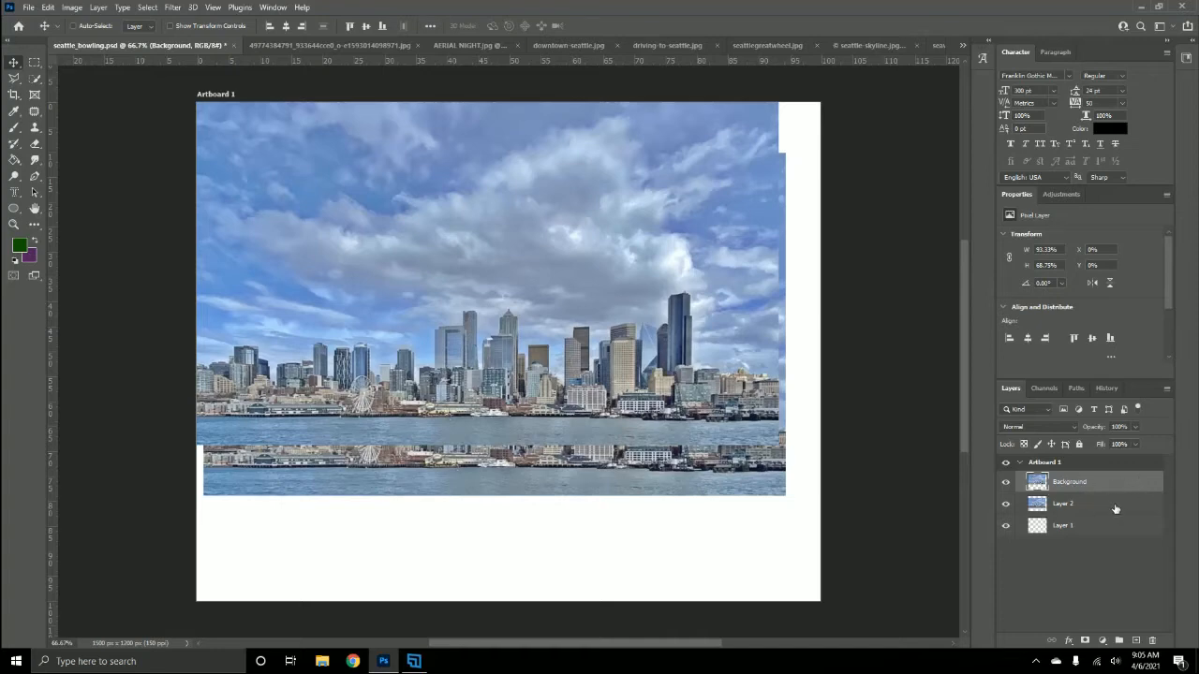
left_click(1130, 512)
left_click(1152, 641)
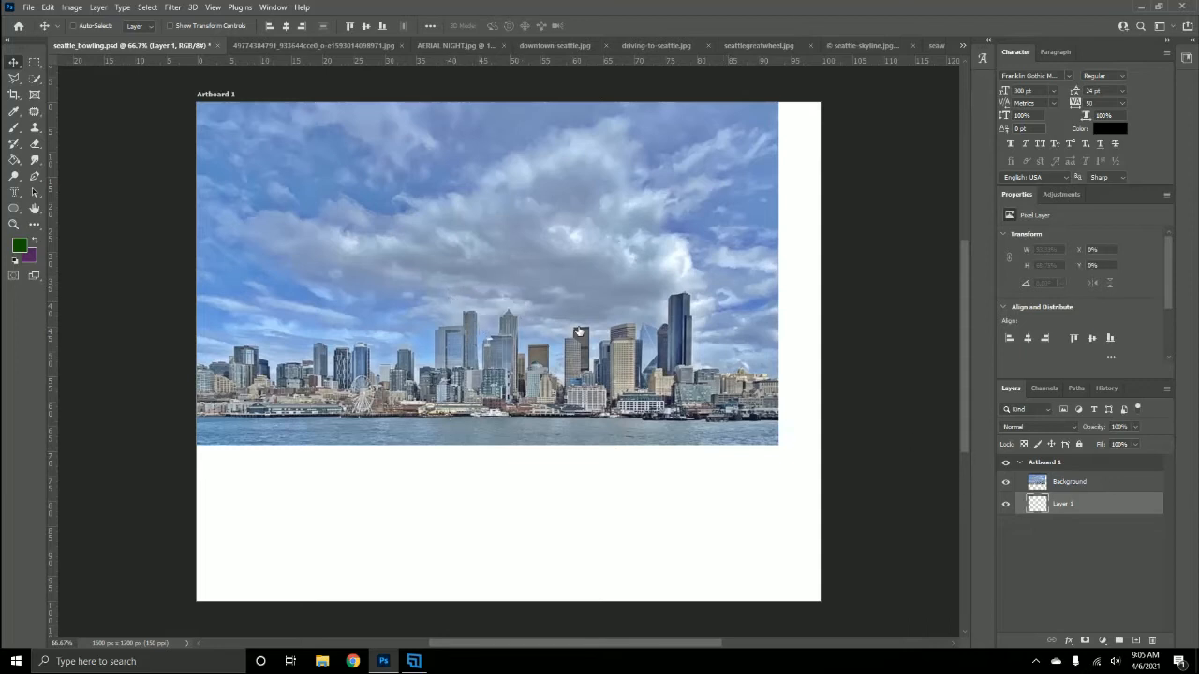
left_click(1110, 483)
left_click_drag(503, 266, 515, 311)
left_click_drag(452, 277, 446, 284)
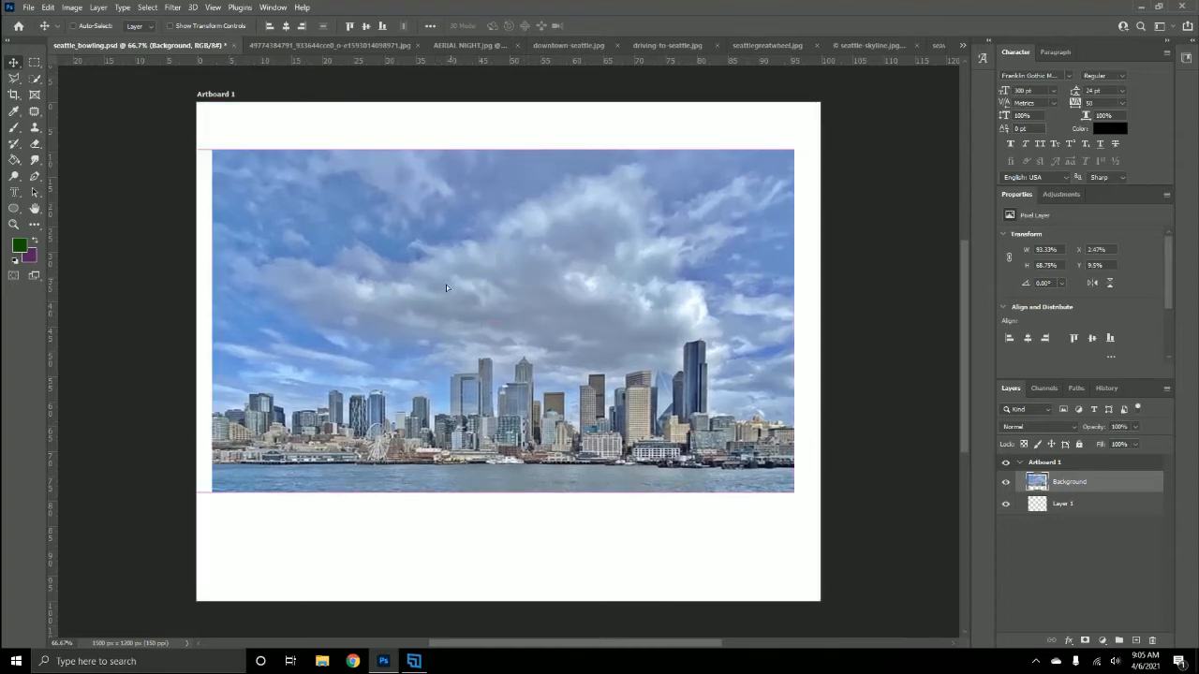
Step: Start a horizontal type mask over the upper-left part of the skyline photo with the letter S
left_click(16, 192)
left_click(58, 193)
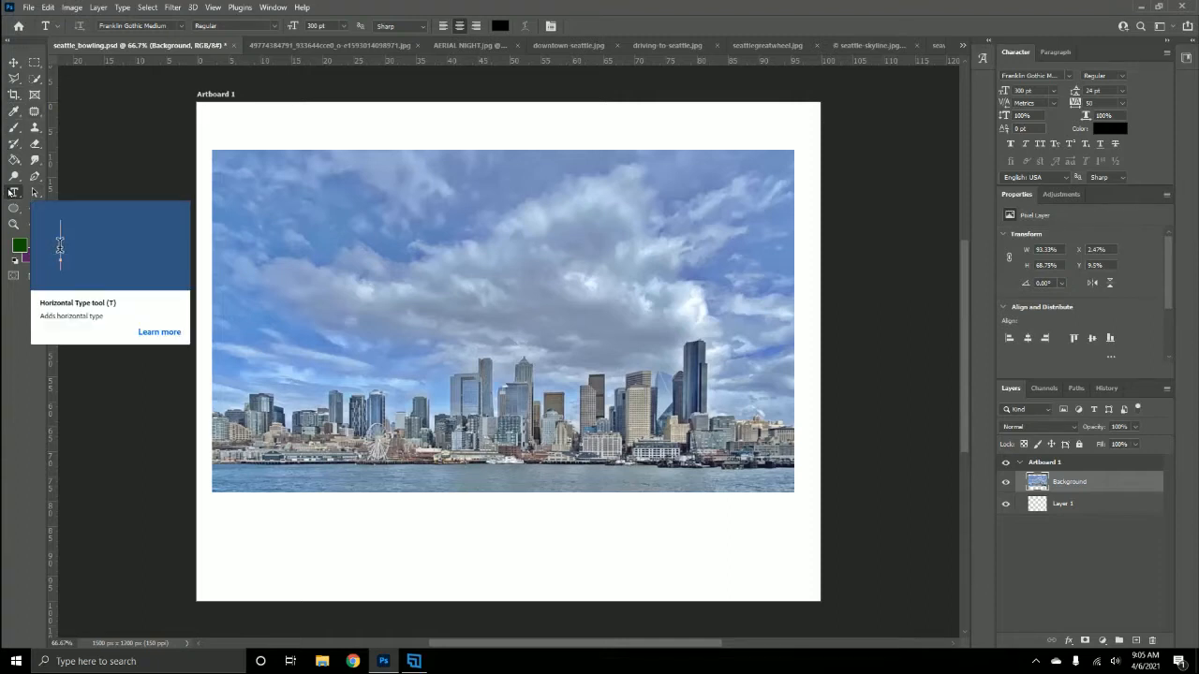
left_click(16, 194)
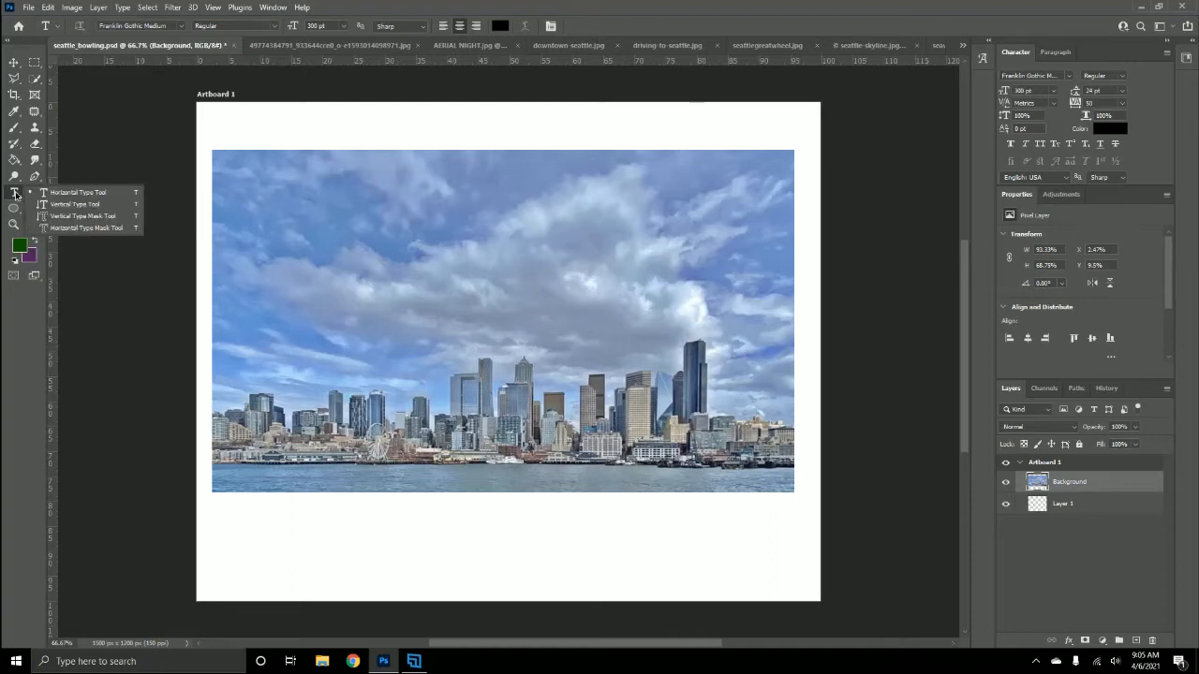
left_click(68, 229)
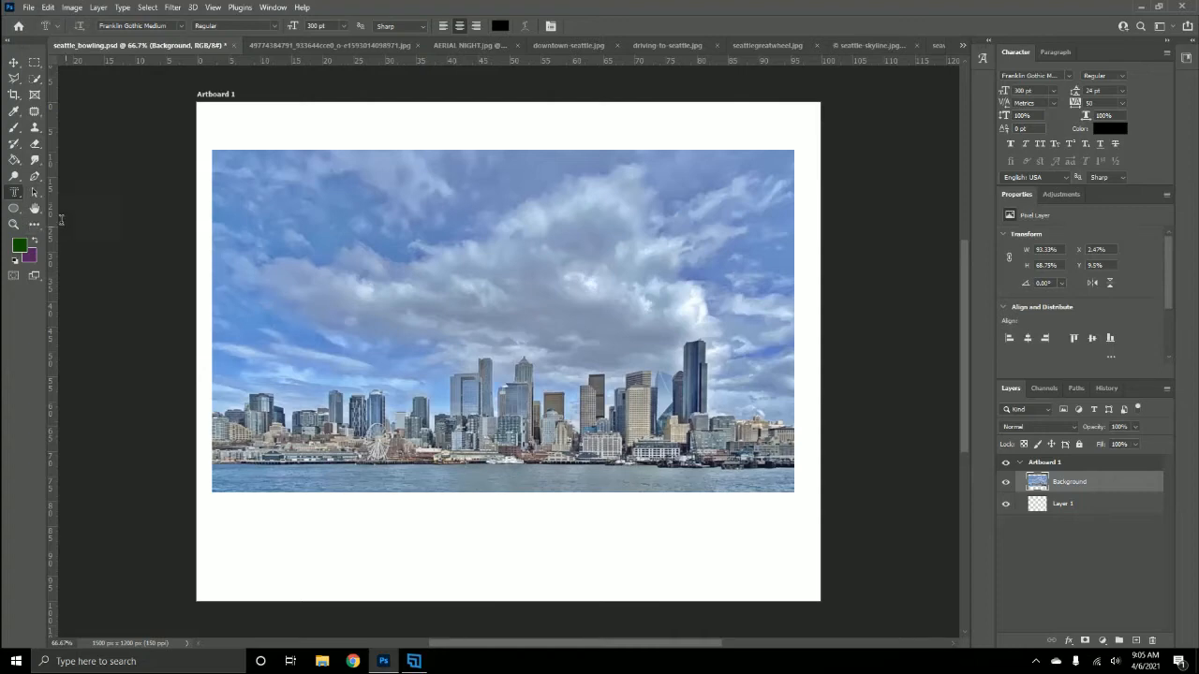
left_click(324, 282)
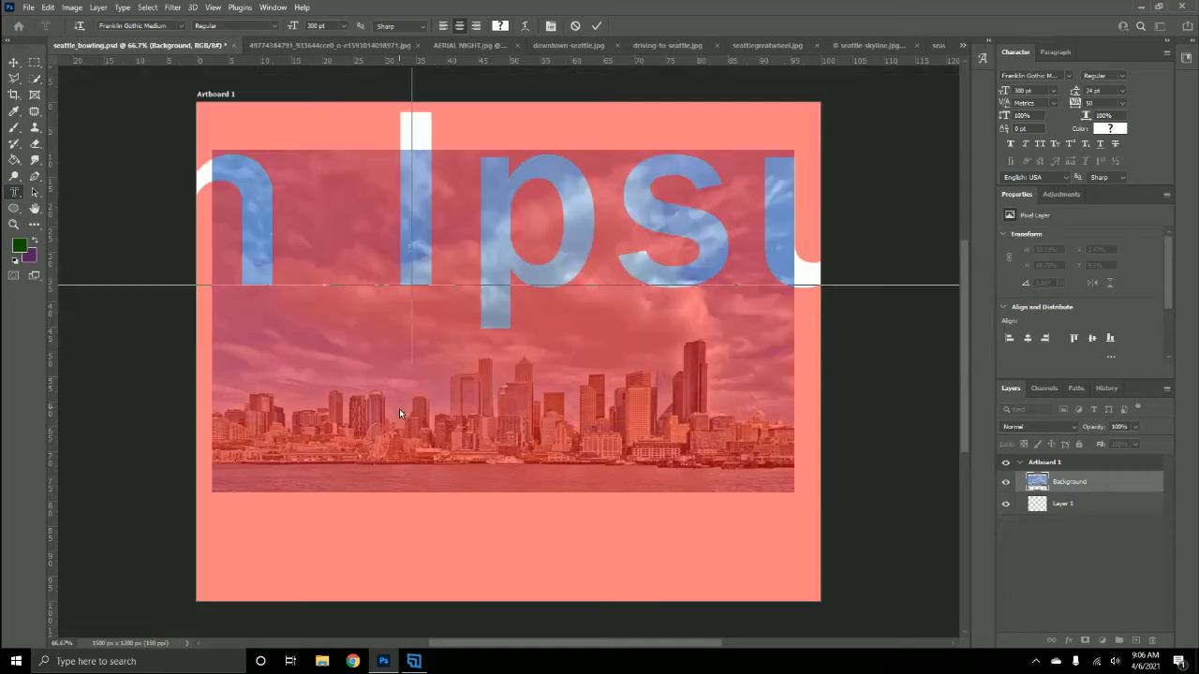
type("S")
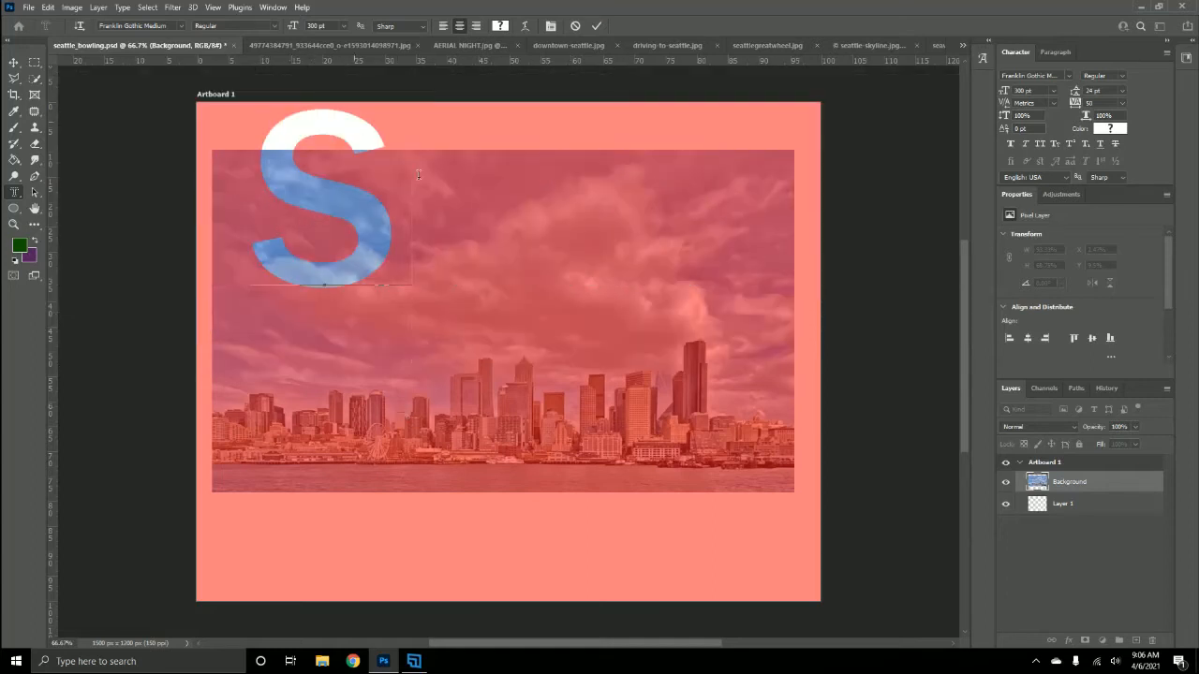
Step: Select the S in the type mask and set its font to Arial in the Black style
left_click_drag(396, 205, 239, 196)
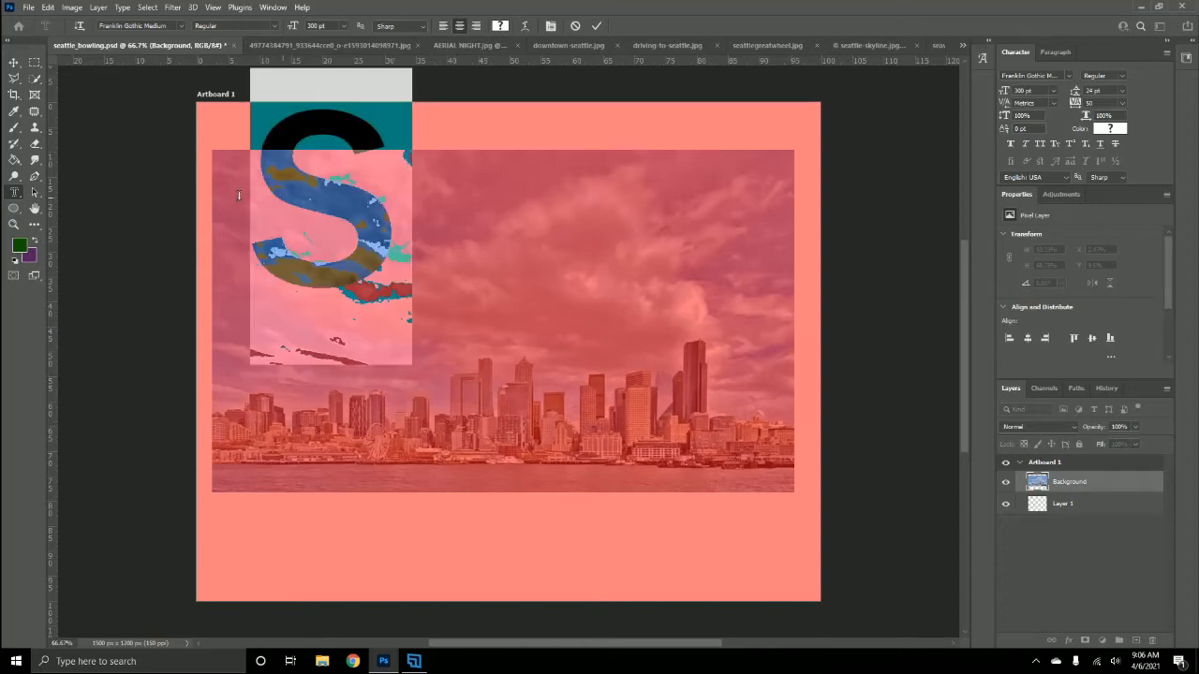
left_click(181, 27)
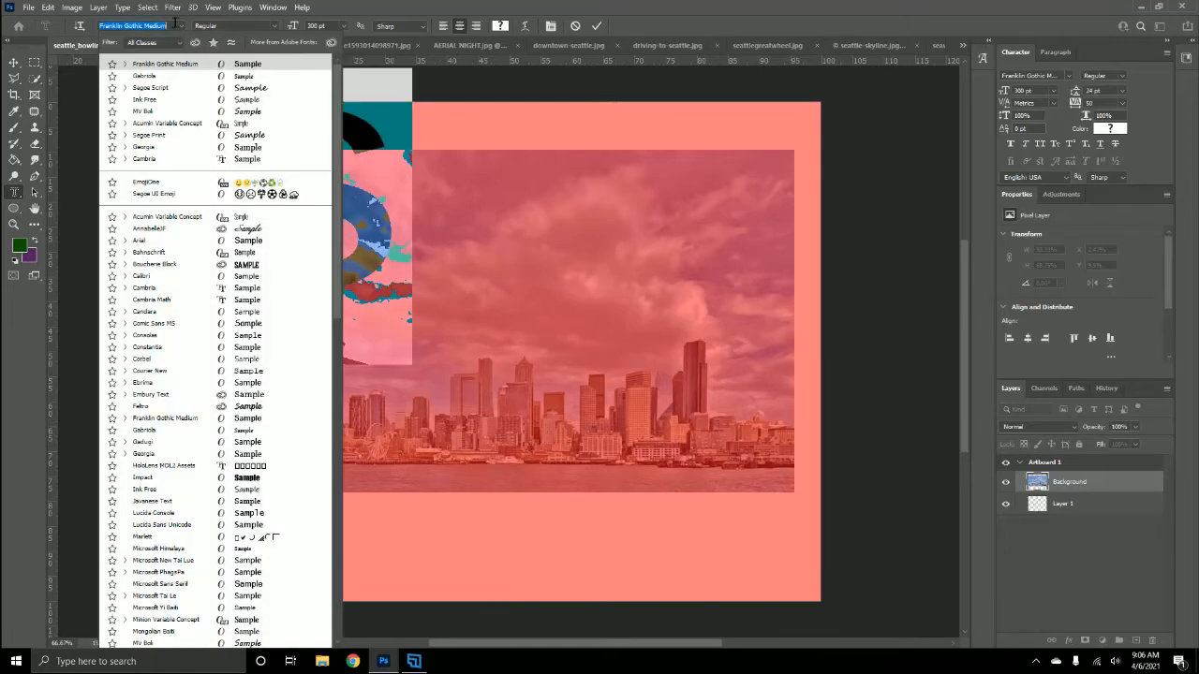
left_click(160, 246)
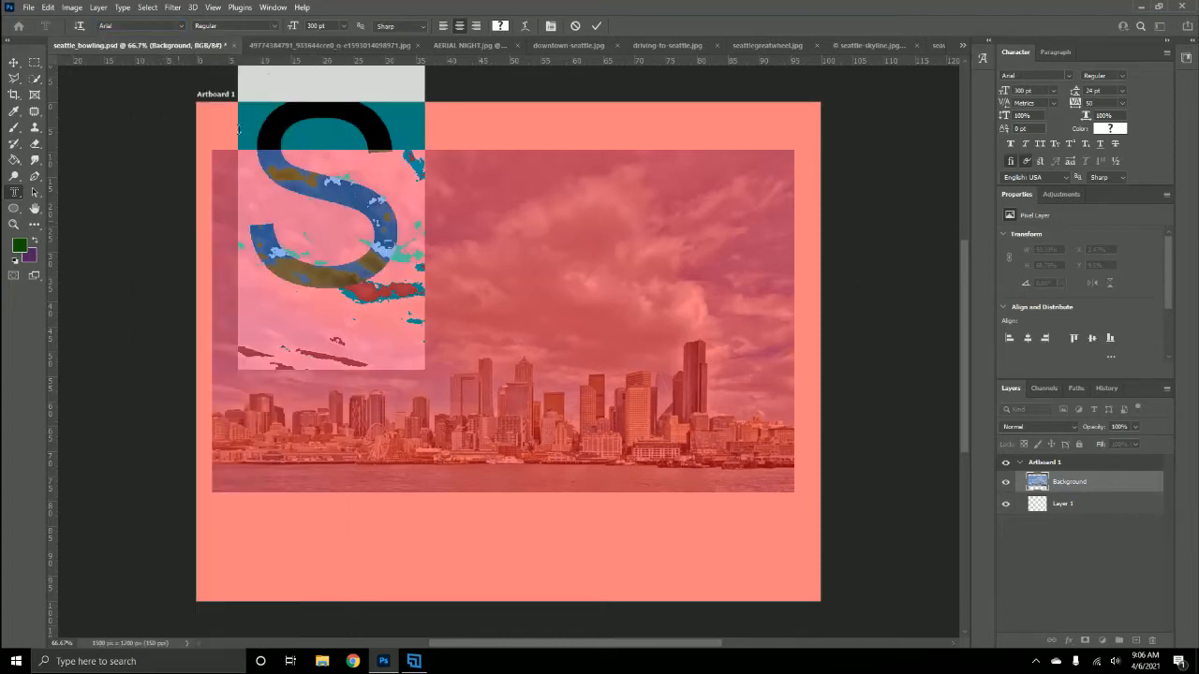
left_click(274, 28)
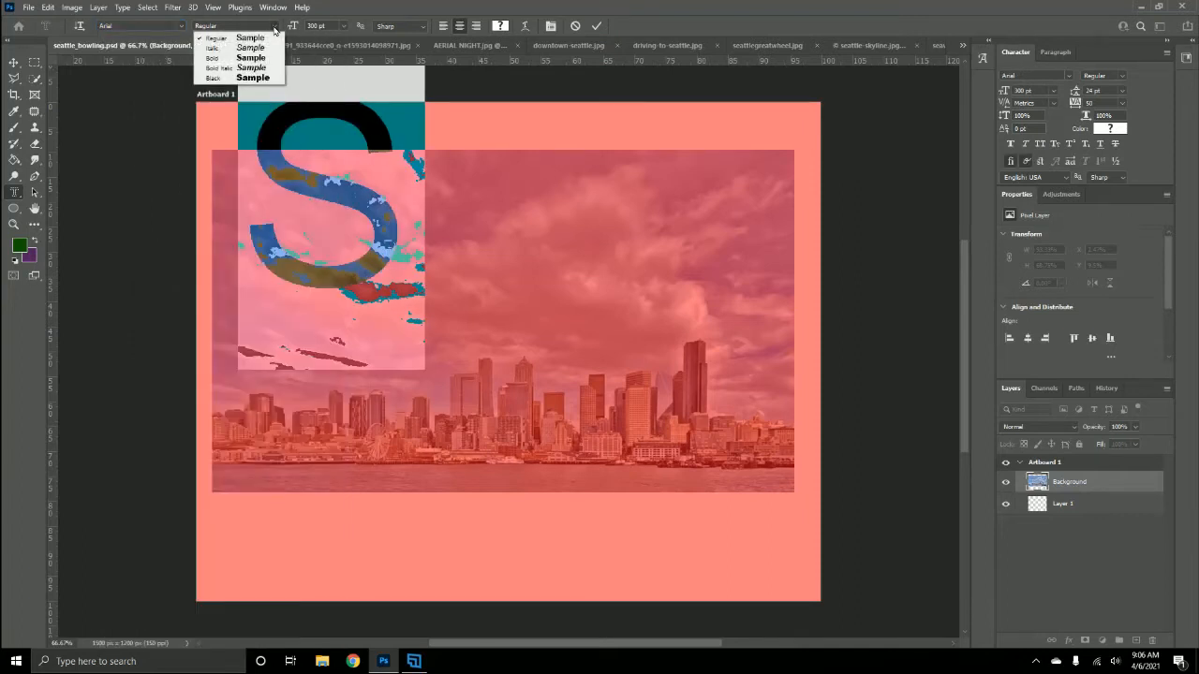
left_click(221, 84)
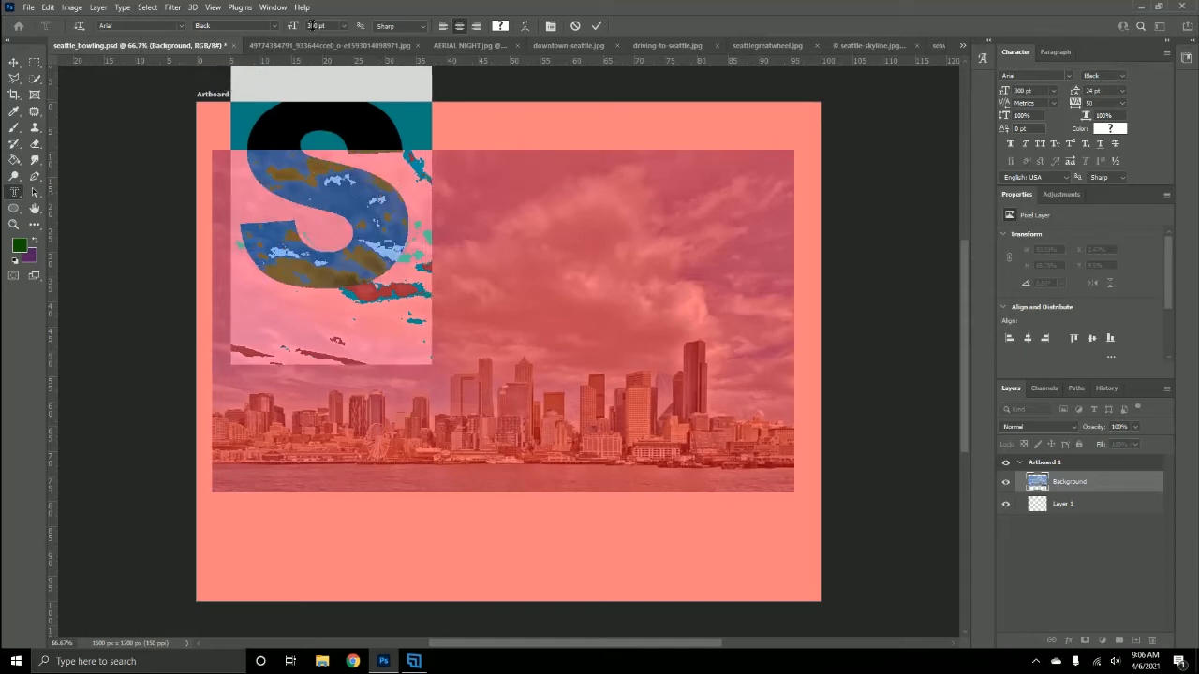
Step: Set the S to 150 pt and apply its outline as a layer mask on the Background skyline photo
left_click(342, 26)
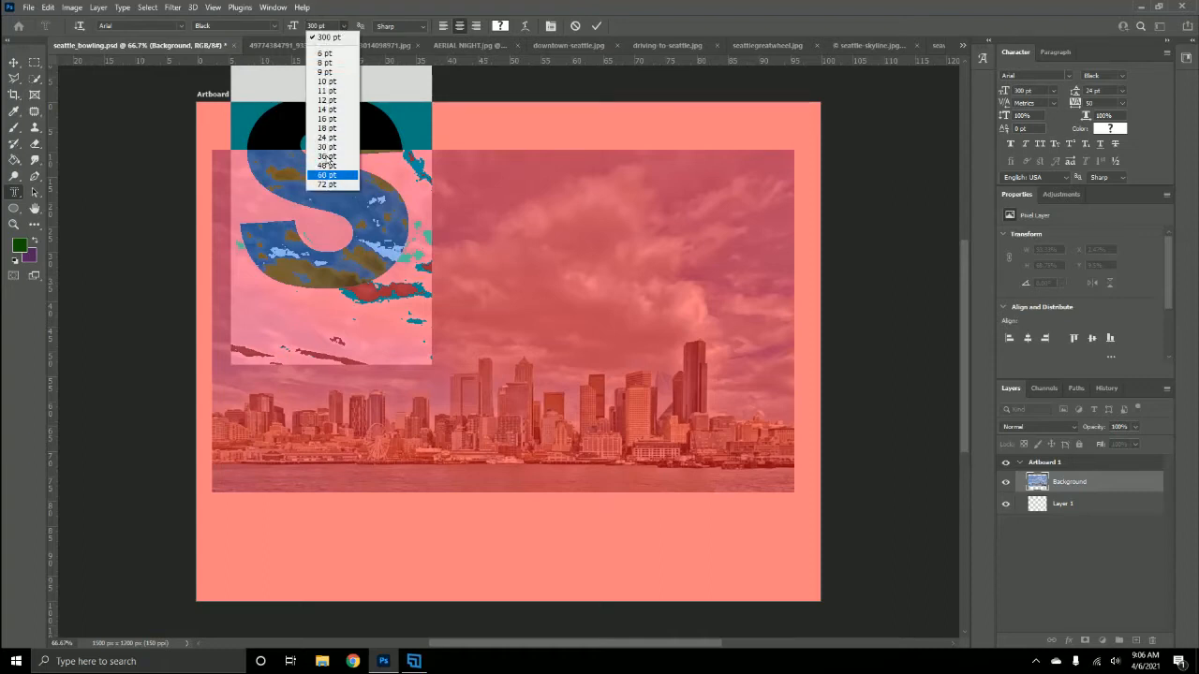
left_click(329, 38)
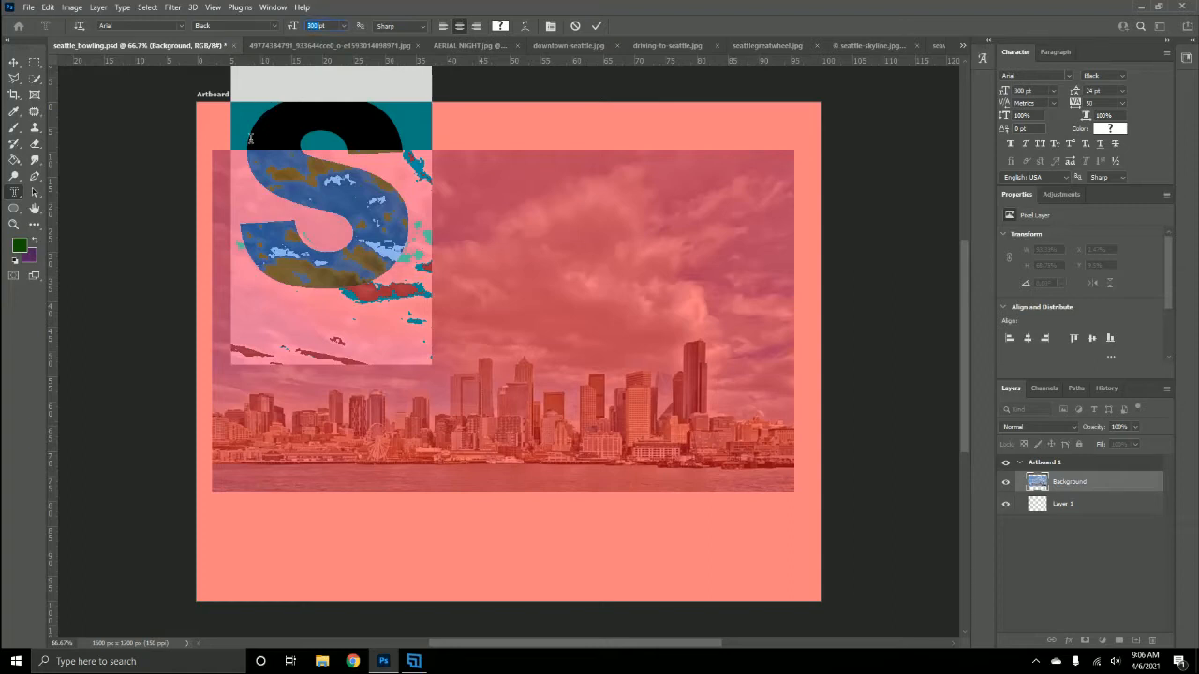
key("Return")
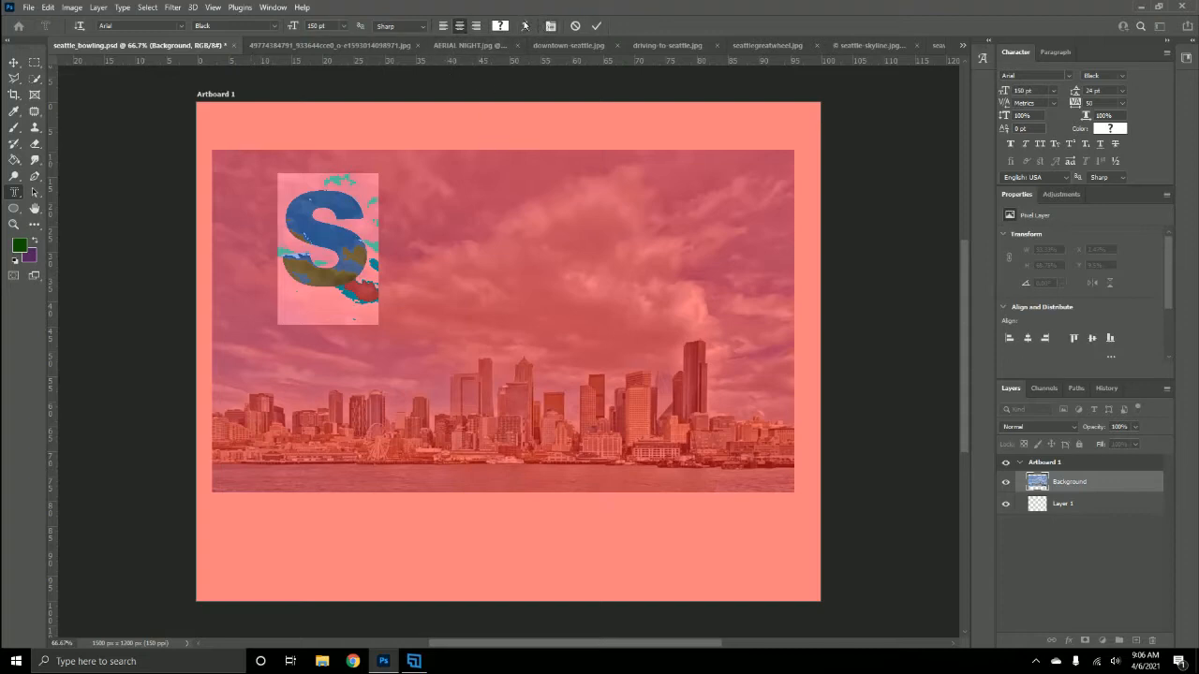
left_click(597, 26)
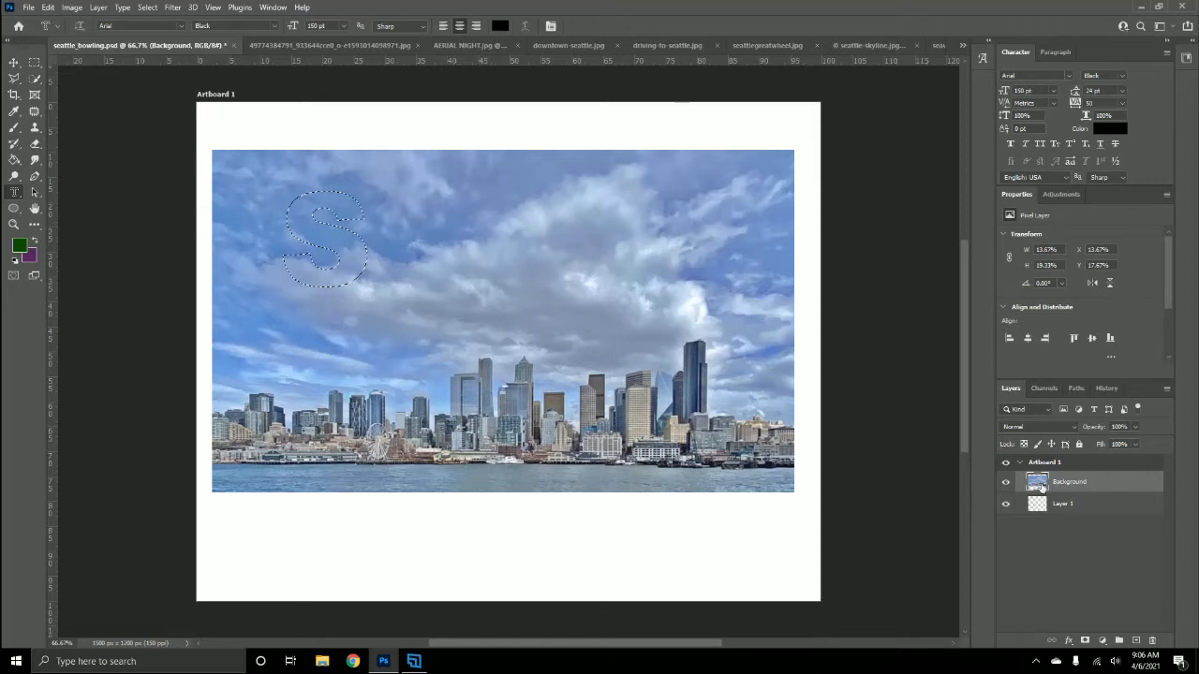
left_click(1084, 640)
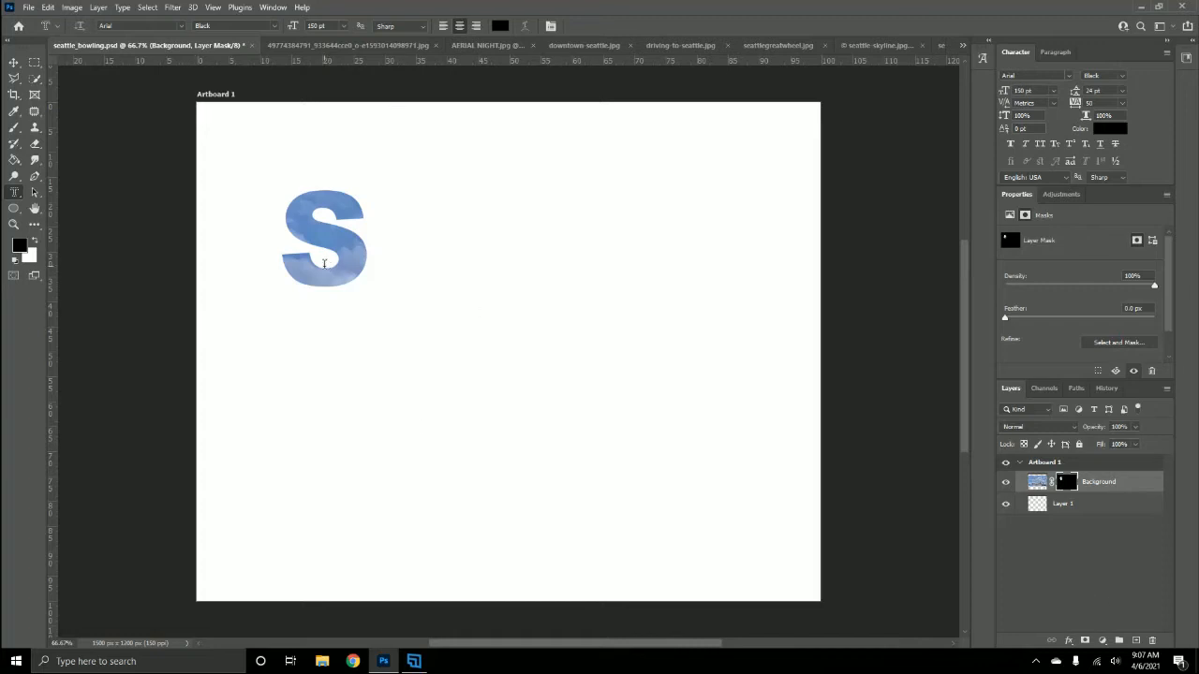
Step: Unlink the Background layer's mask from its photo and move only the S-shaped mask down toward the artboard's left edge
left_click(14, 62)
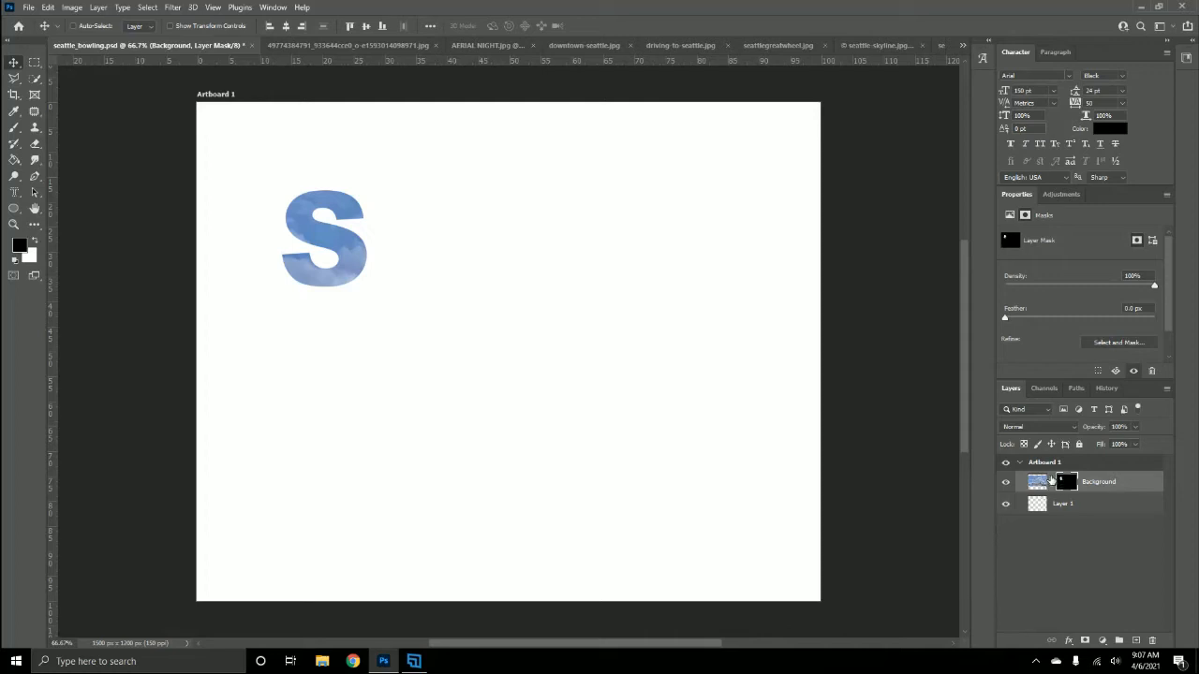
left_click(1052, 481)
left_click(1040, 481)
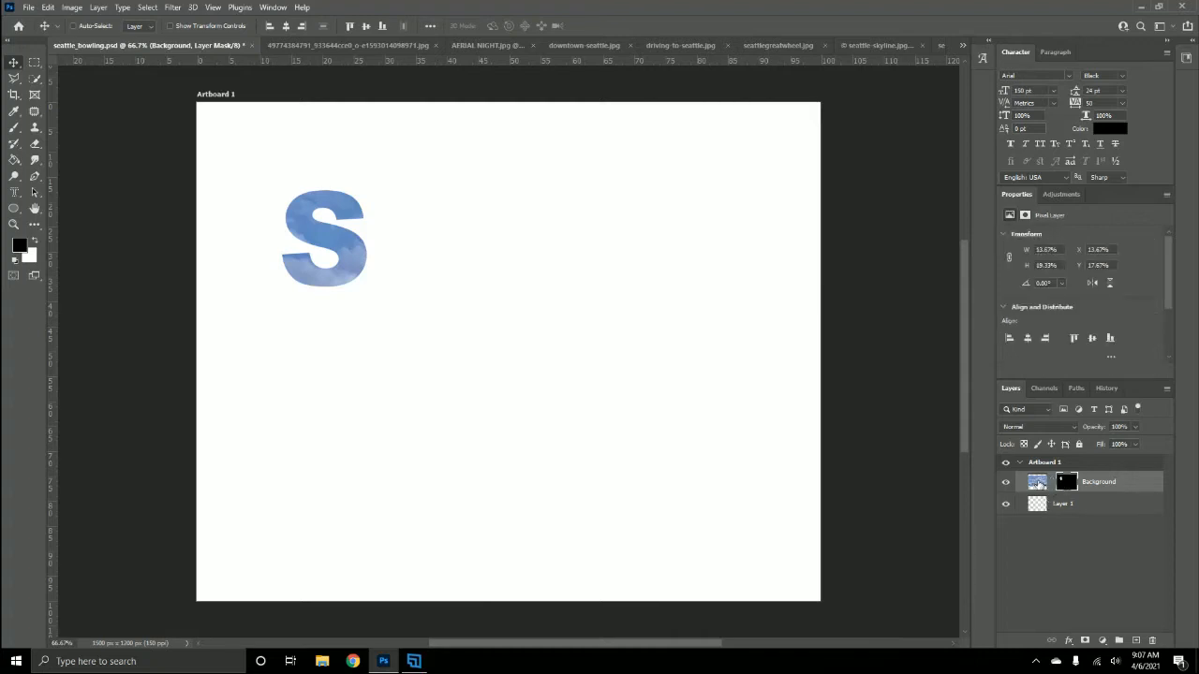
left_click(1066, 482)
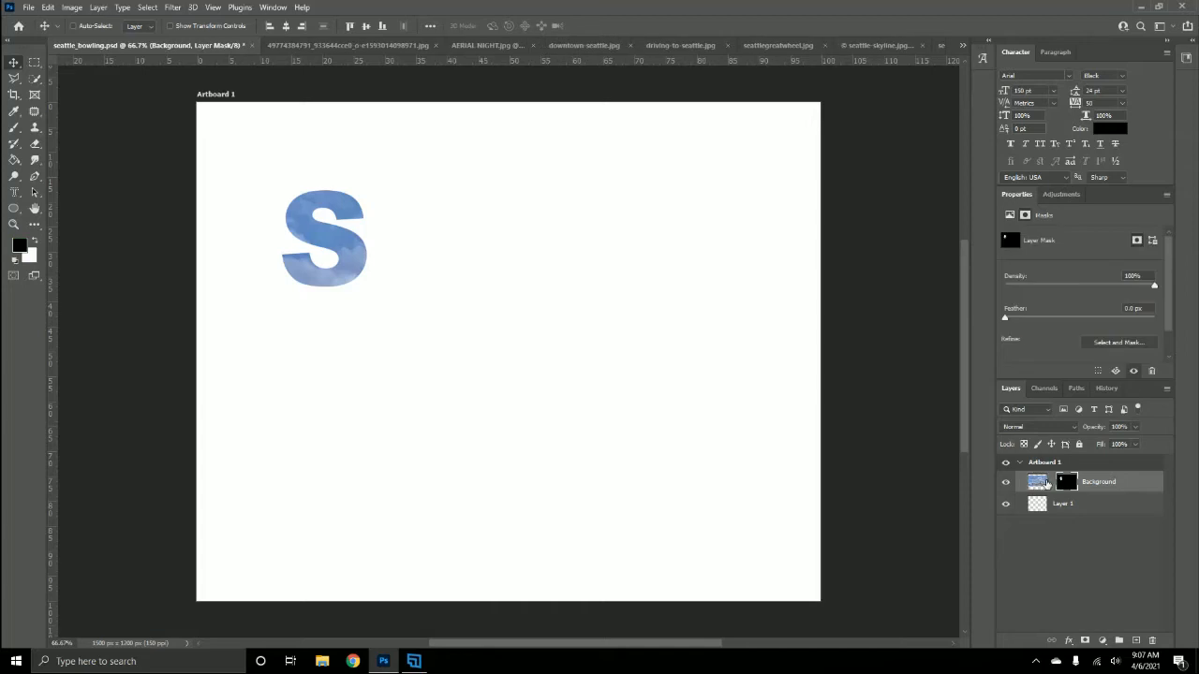
left_click(1036, 484)
left_click(1068, 483)
left_click_drag(338, 271, 297, 334)
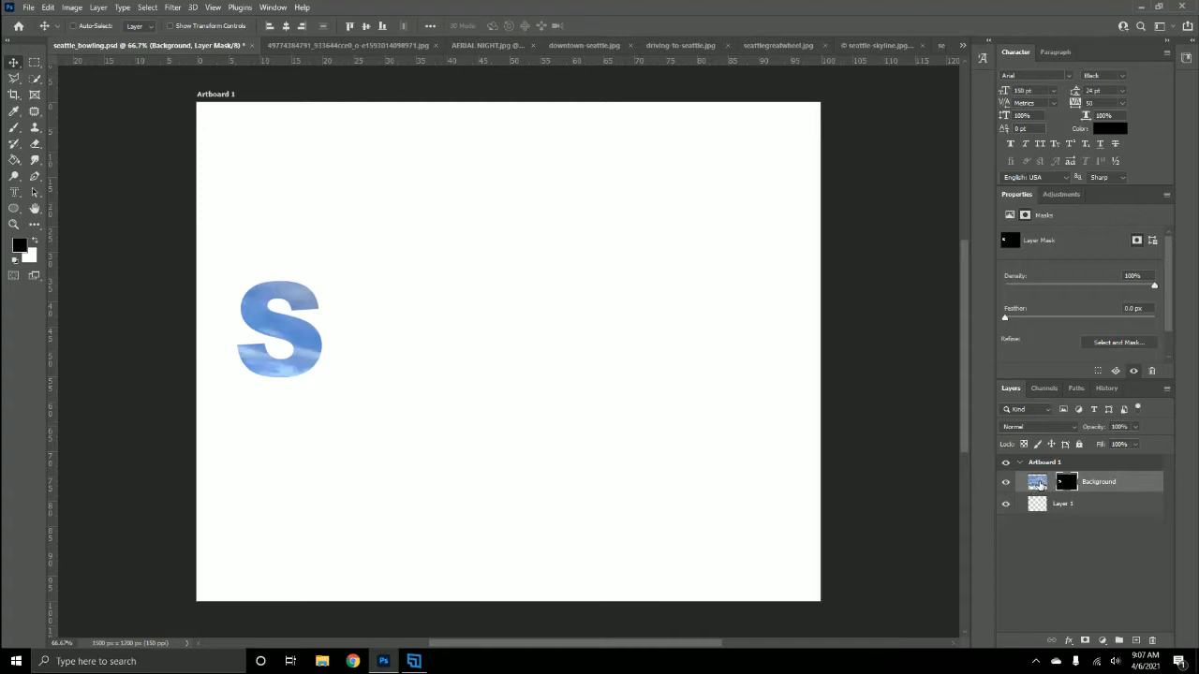
Step: Scale the unmasked skyline photo to about 70% and position it so the waterfront buildings and waterline fill the S
left_click(1037, 483)
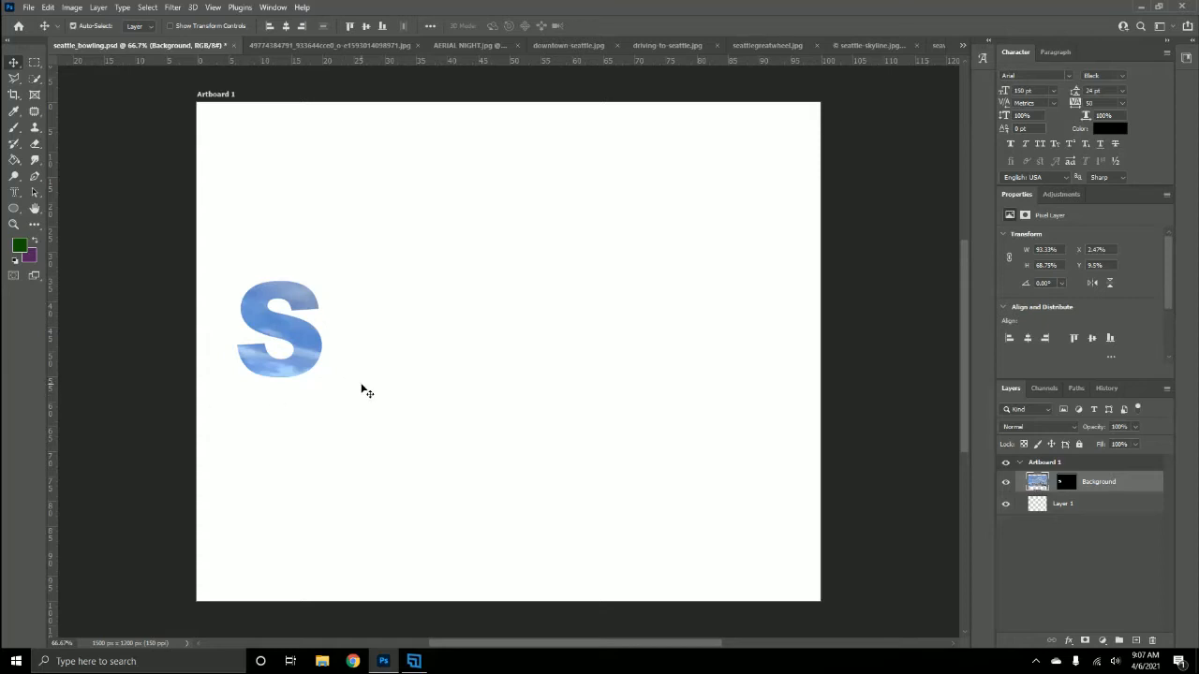
left_click(45, 8)
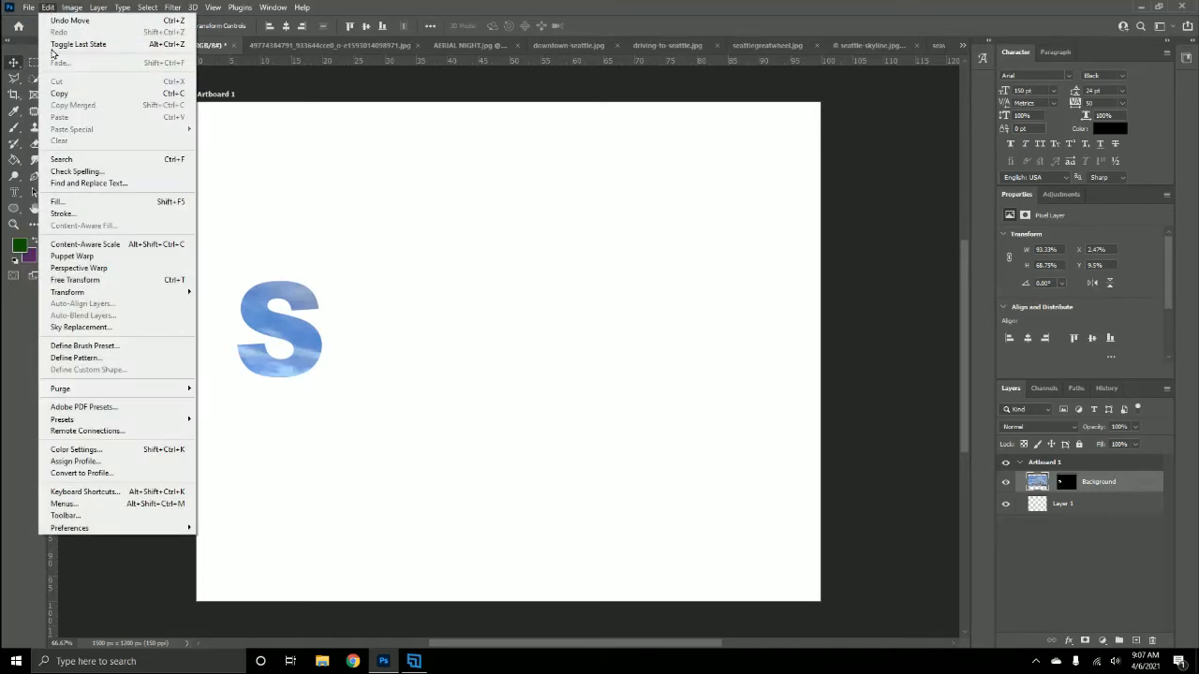
mouse_move(71, 293)
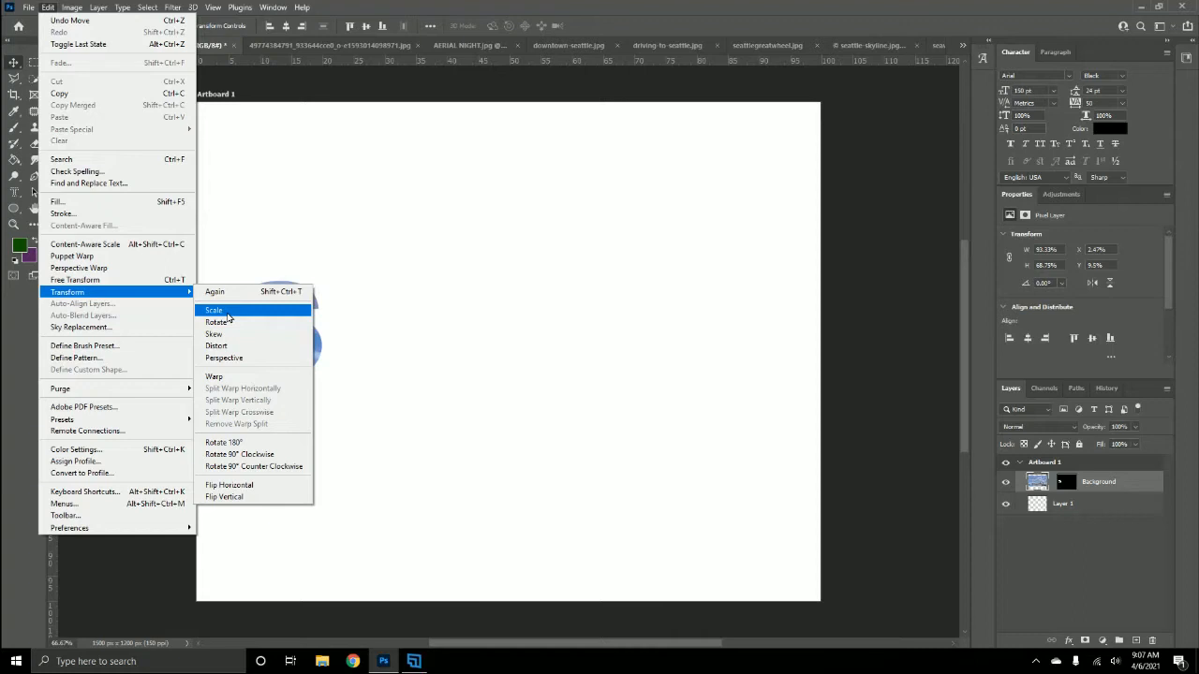
left_click(227, 317)
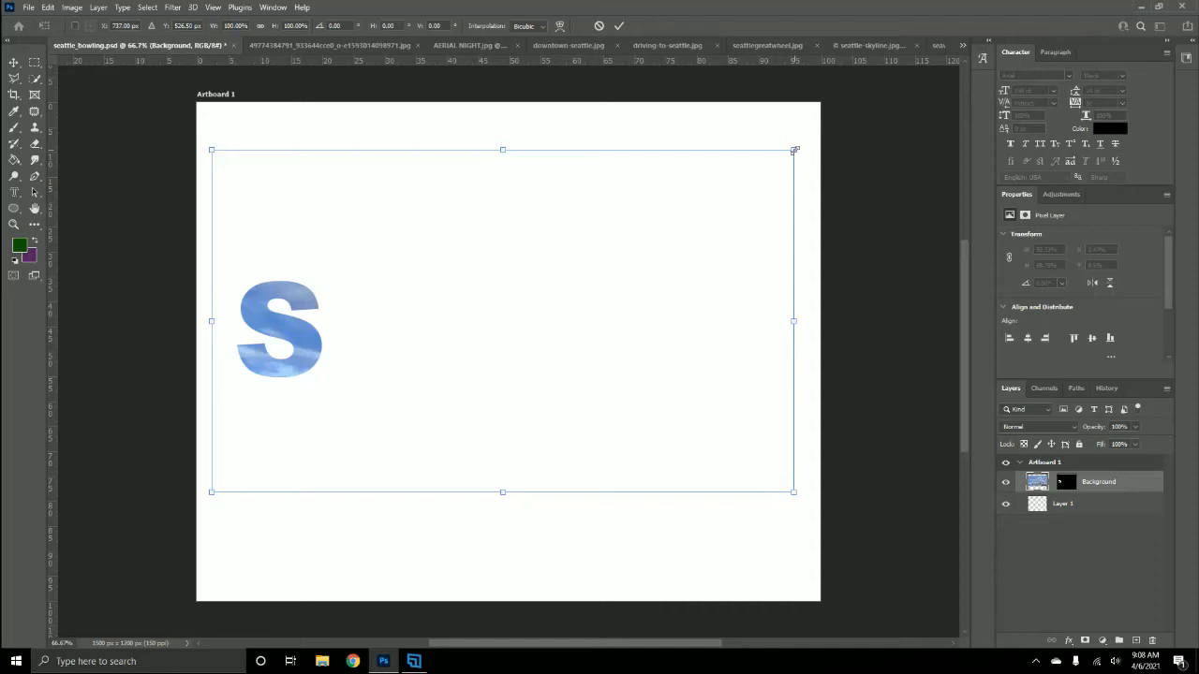
left_click_drag(794, 150, 423, 368)
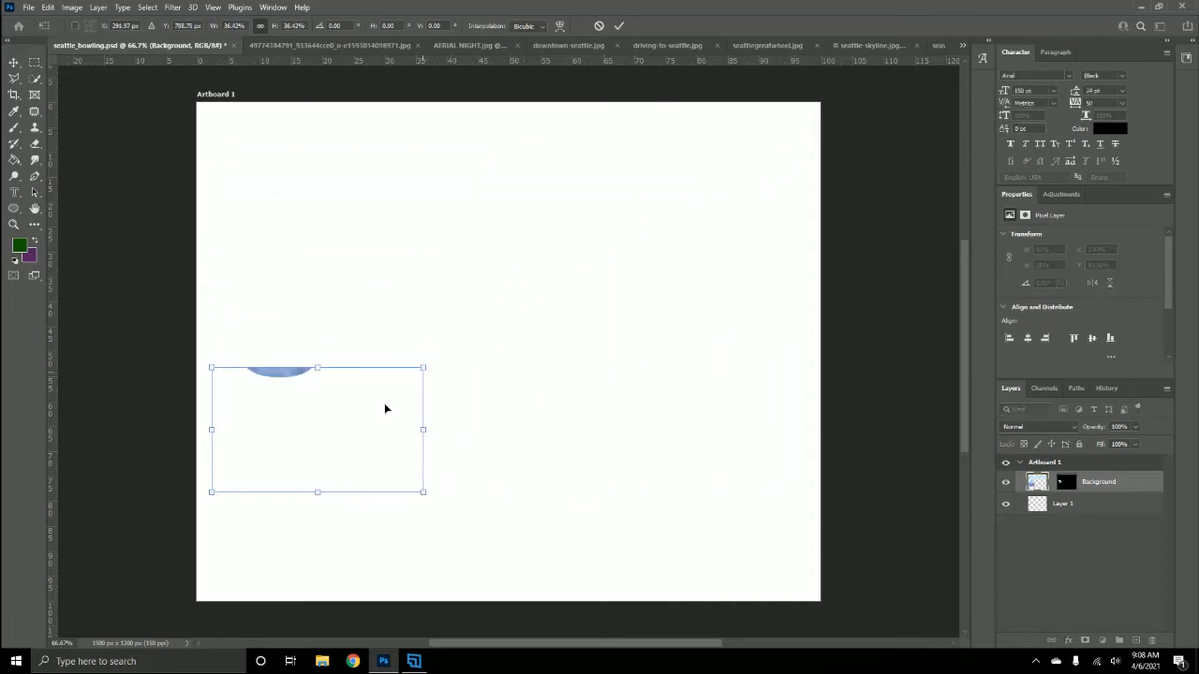
left_click_drag(369, 412, 354, 317)
mouse_move(428, 253)
left_mouse_down()
mouse_move(464, 226)
mouse_move(427, 253)
left_mouse_up()
left_click_drag(362, 342, 359, 337)
left_click_drag(434, 246, 487, 219)
mouse_move(361, 339)
left_mouse_down()
mouse_move(343, 328)
mouse_move(334, 339)
mouse_move(346, 347)
mouse_move(351, 331)
left_mouse_up()
left_click_drag(468, 211, 607, 143)
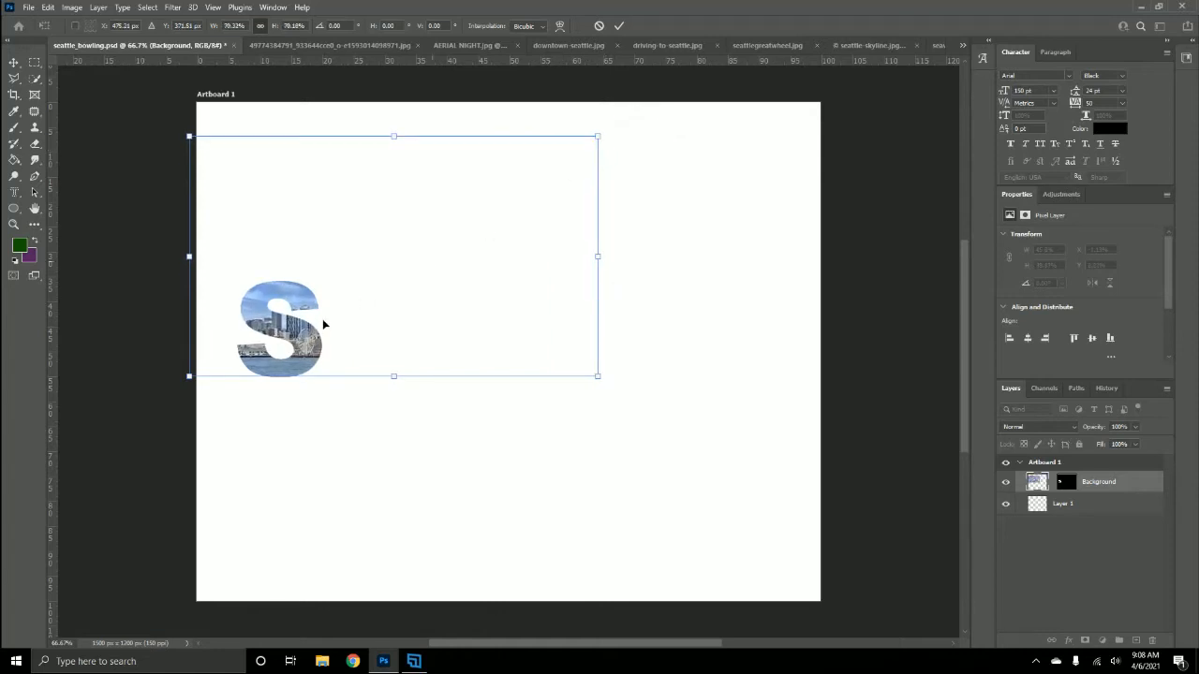
mouse_move(360, 320)
left_mouse_down()
mouse_move(371, 305)
mouse_move(361, 323)
left_mouse_up()
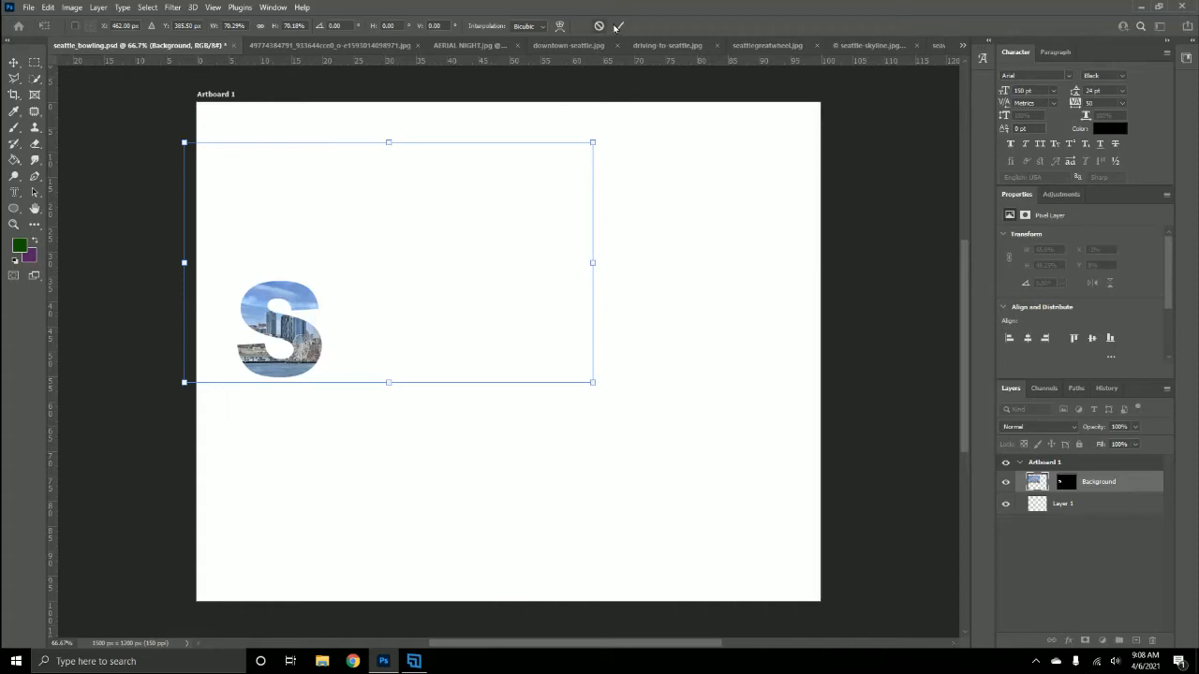
left_click(616, 26)
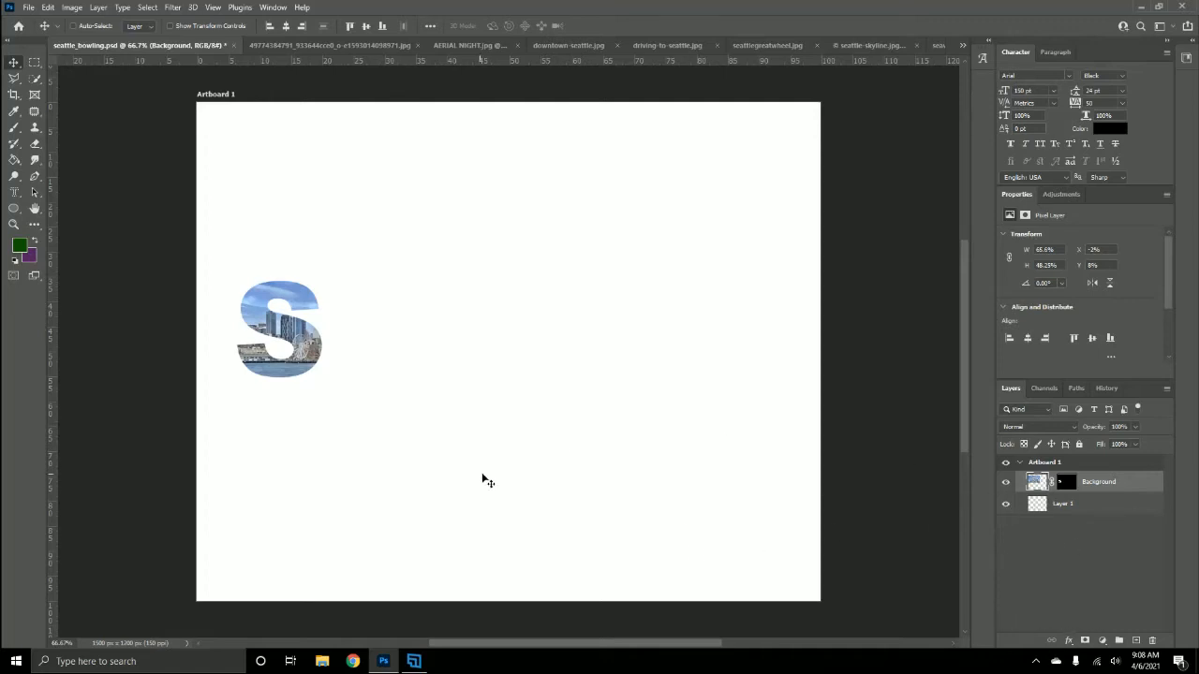
Step: Close the cloudy skyline photo's document and carry the AERIAL NIGHT.jpg photo onto the seattle_bowling artboard
left_click(374, 44)
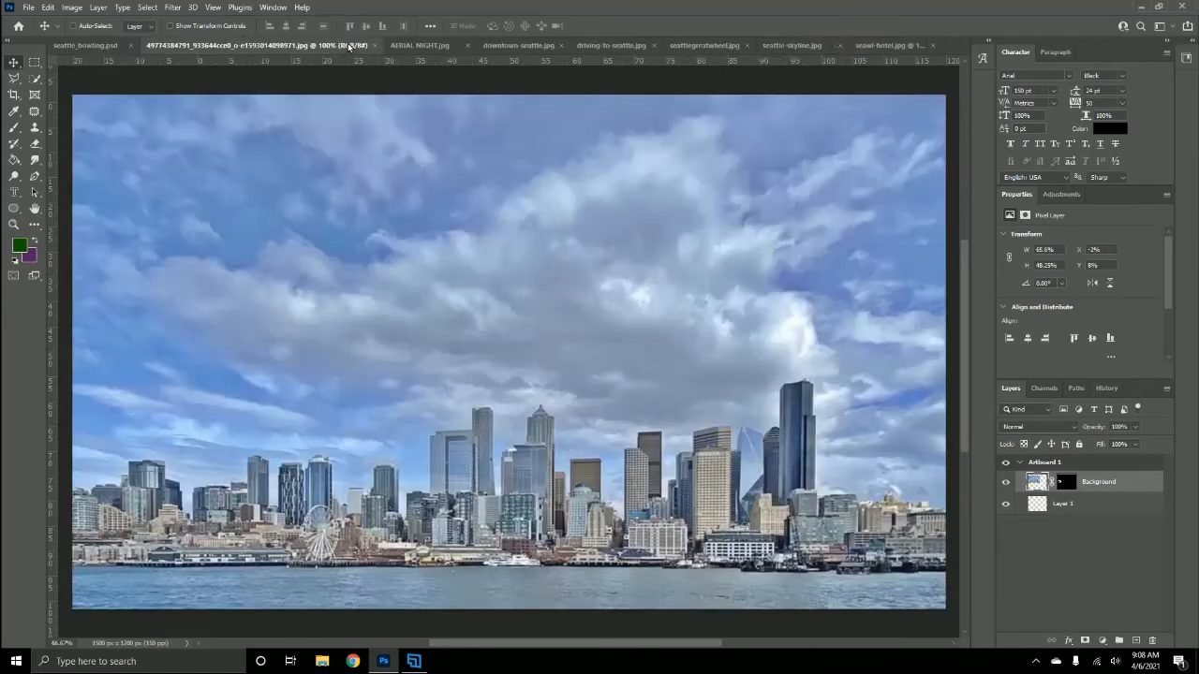
left_click(375, 45)
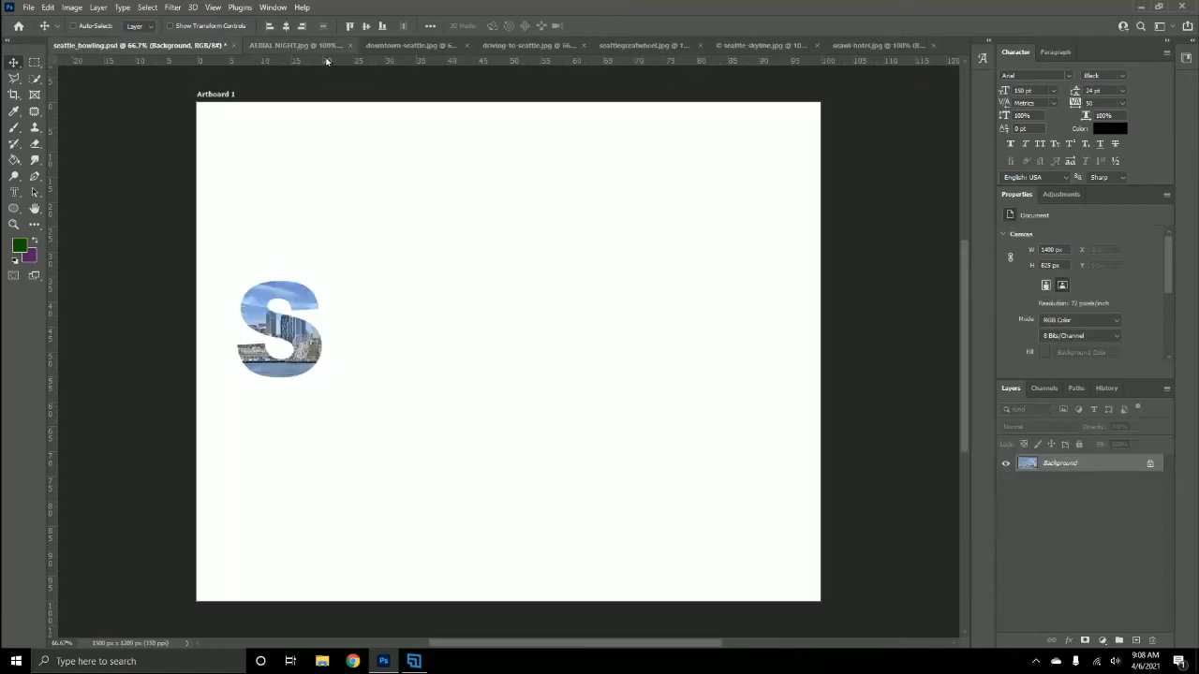
left_click(318, 45)
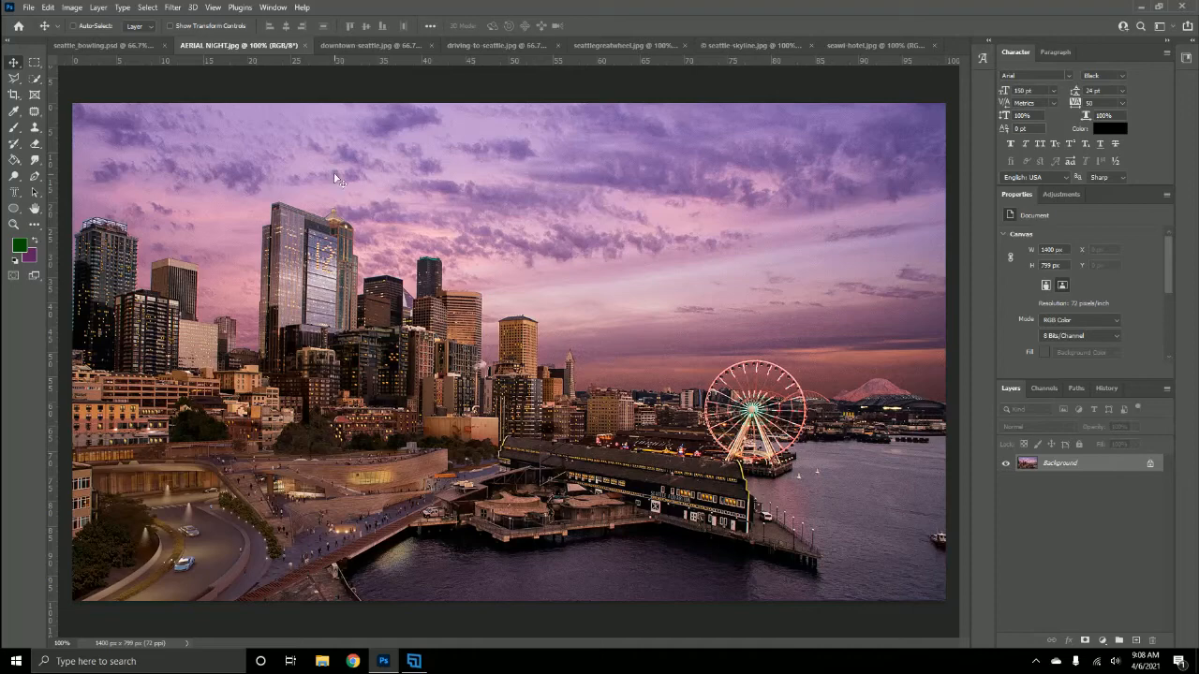
left_click(136, 44)
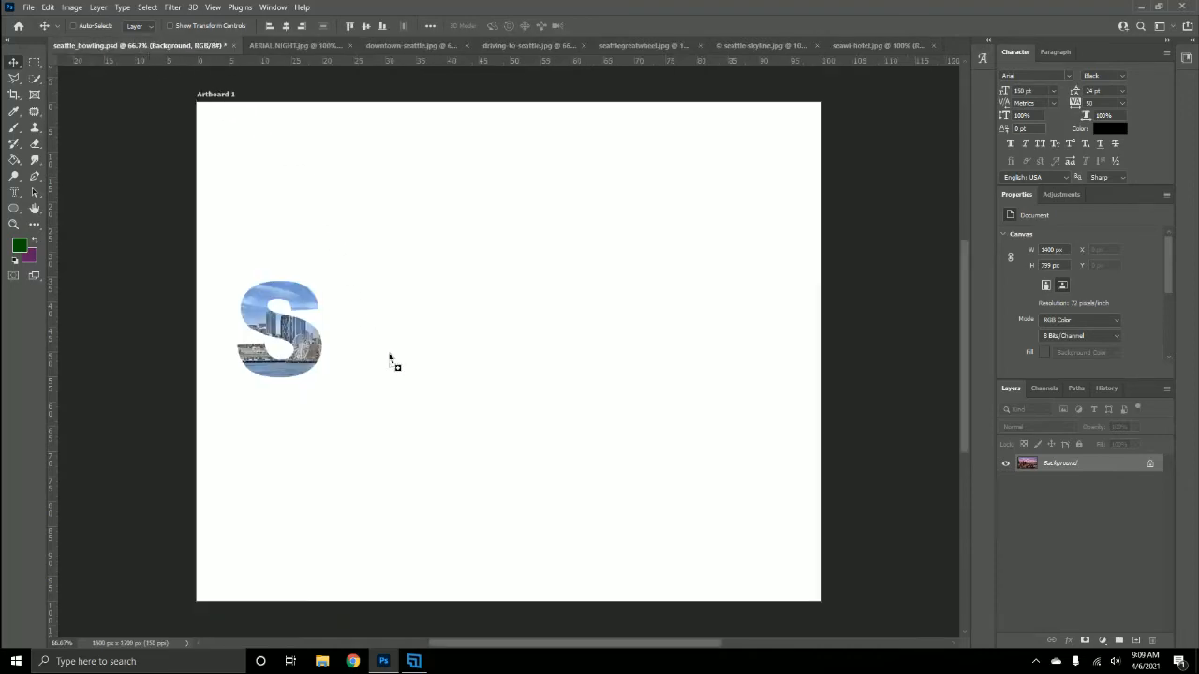
left_click_drag(445, 339, 583, 321)
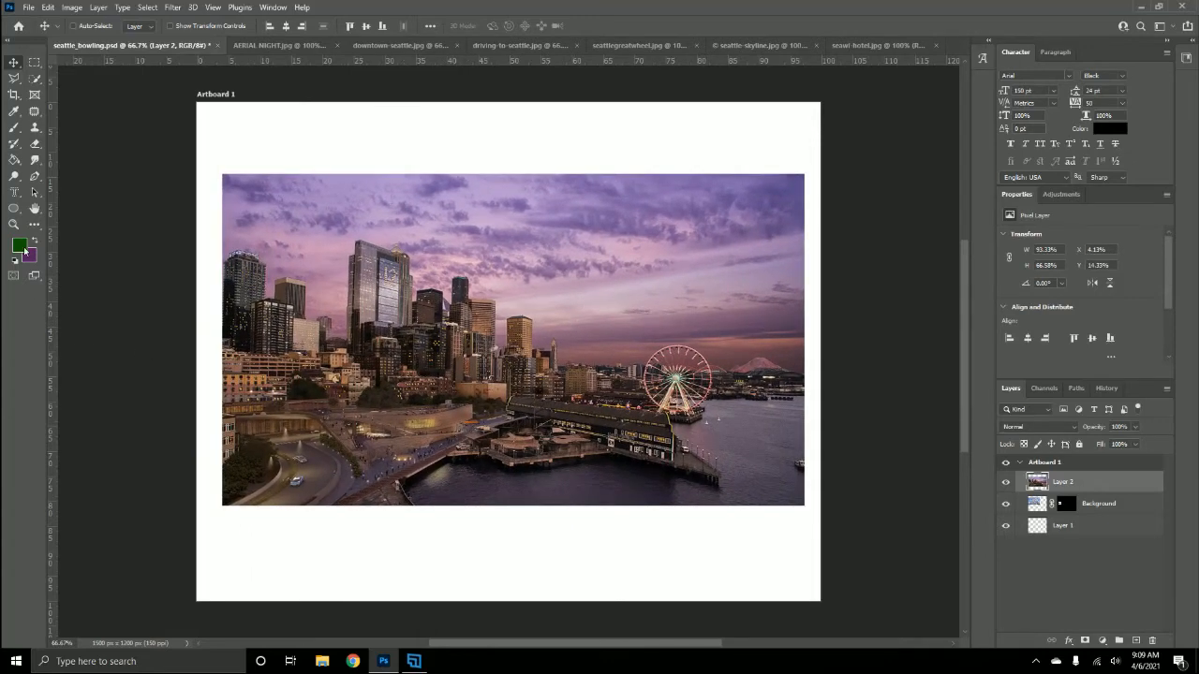
Step: Create a type mask with the letter E over the tall tower and apply it as a layer mask on Layer 2
left_click(16, 193)
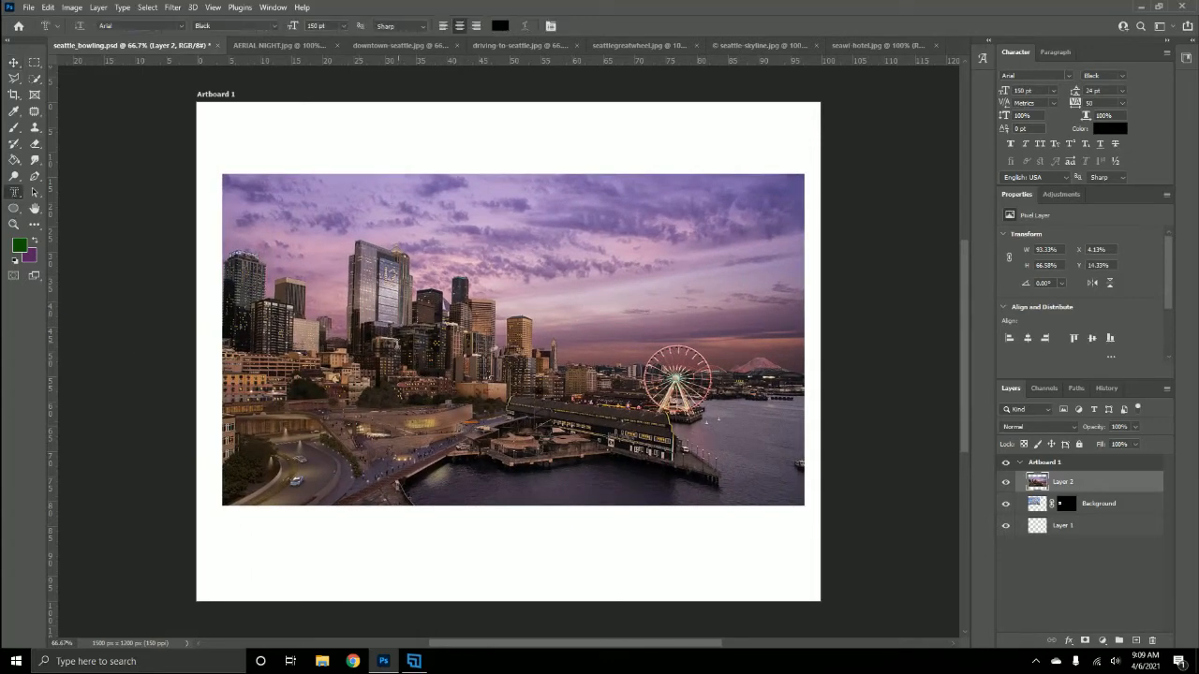
left_click(386, 338)
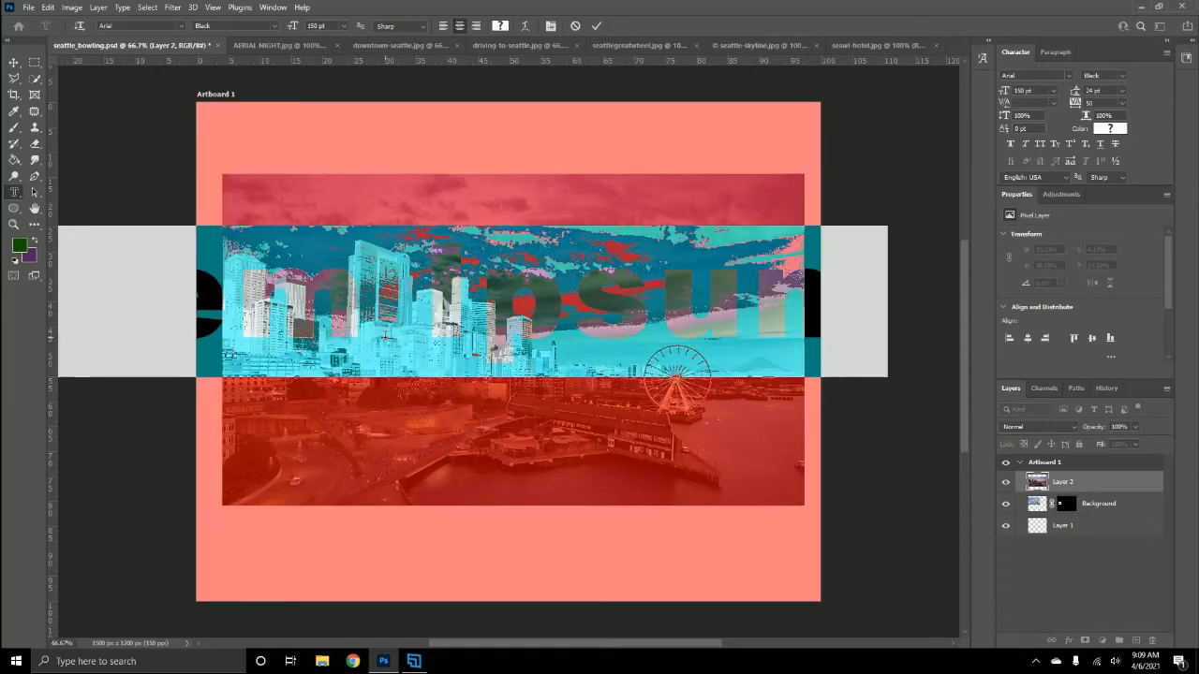
type("E")
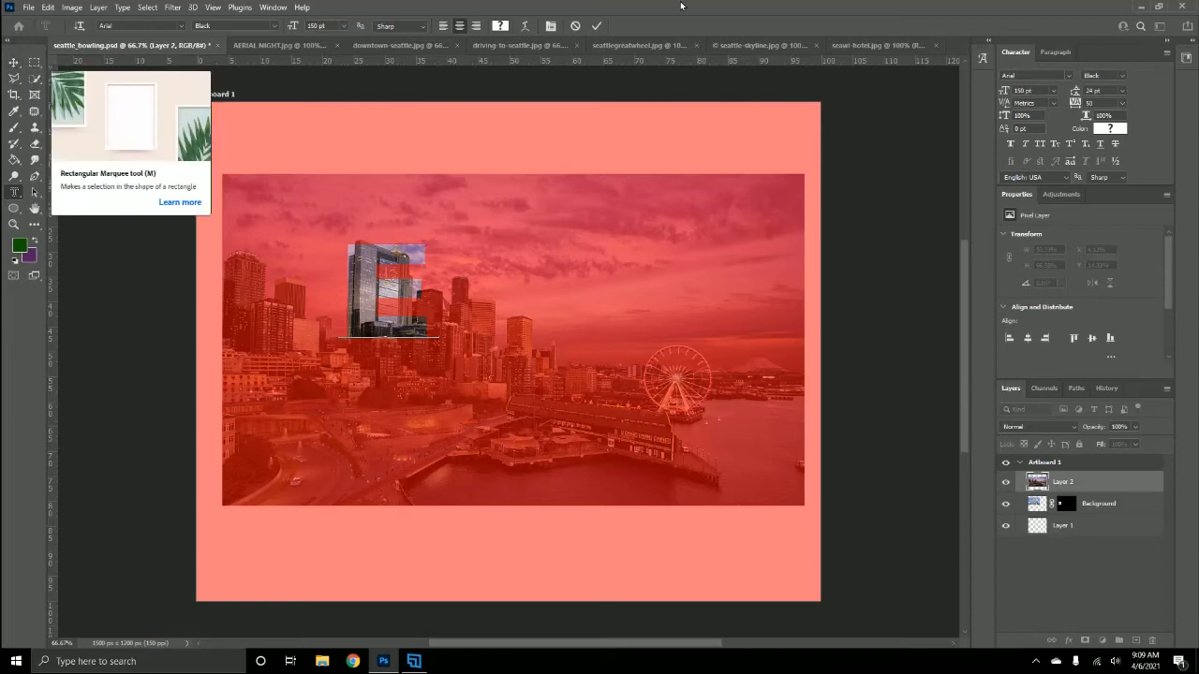
left_click(595, 26)
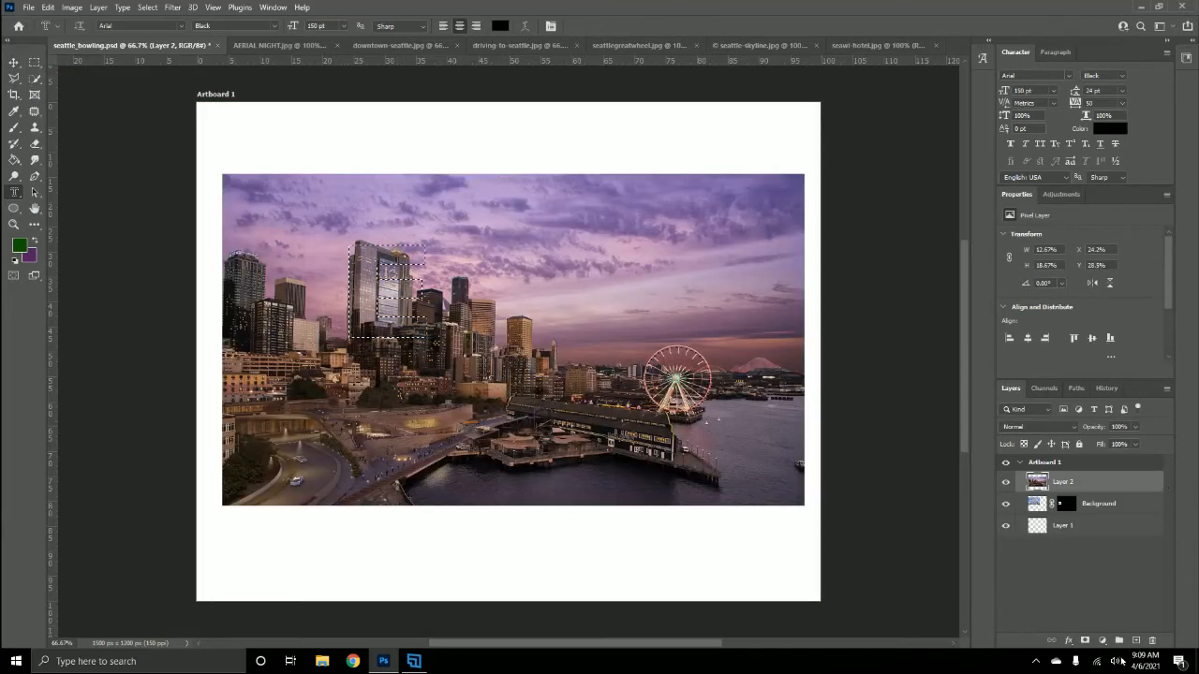
left_click(1083, 641)
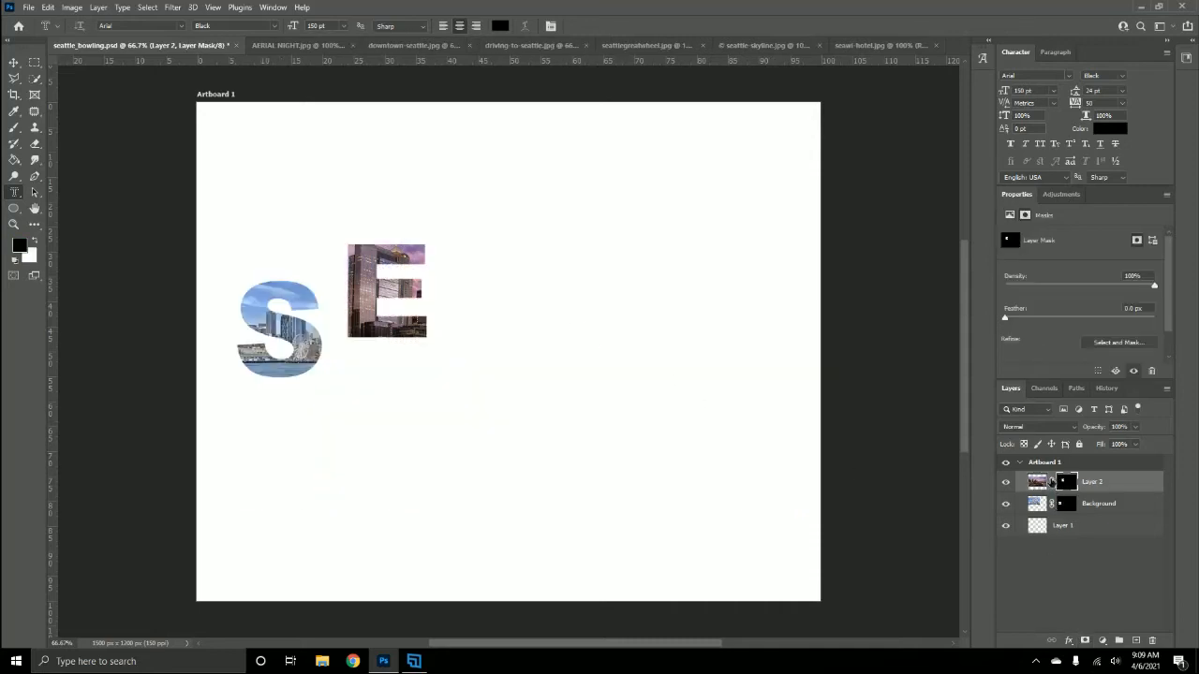
Step: Unlink Layer 2's mask from its photo and move the E-shaped mask down in line beside the S
left_click(1038, 481)
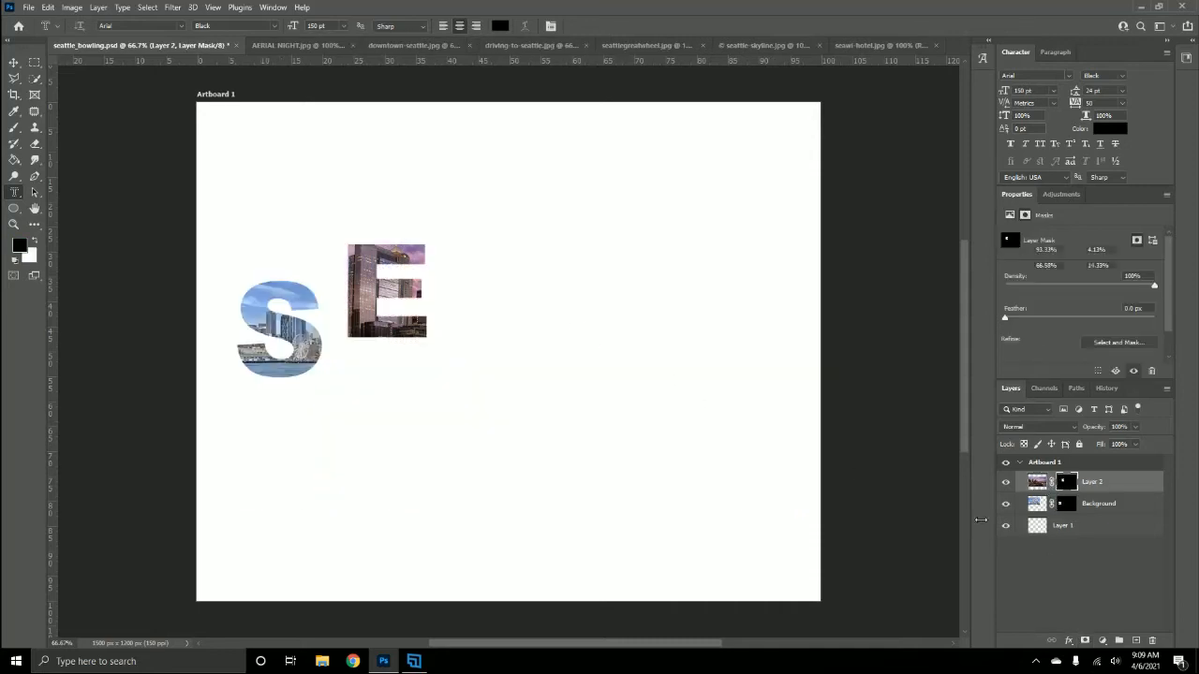
left_click(13, 63)
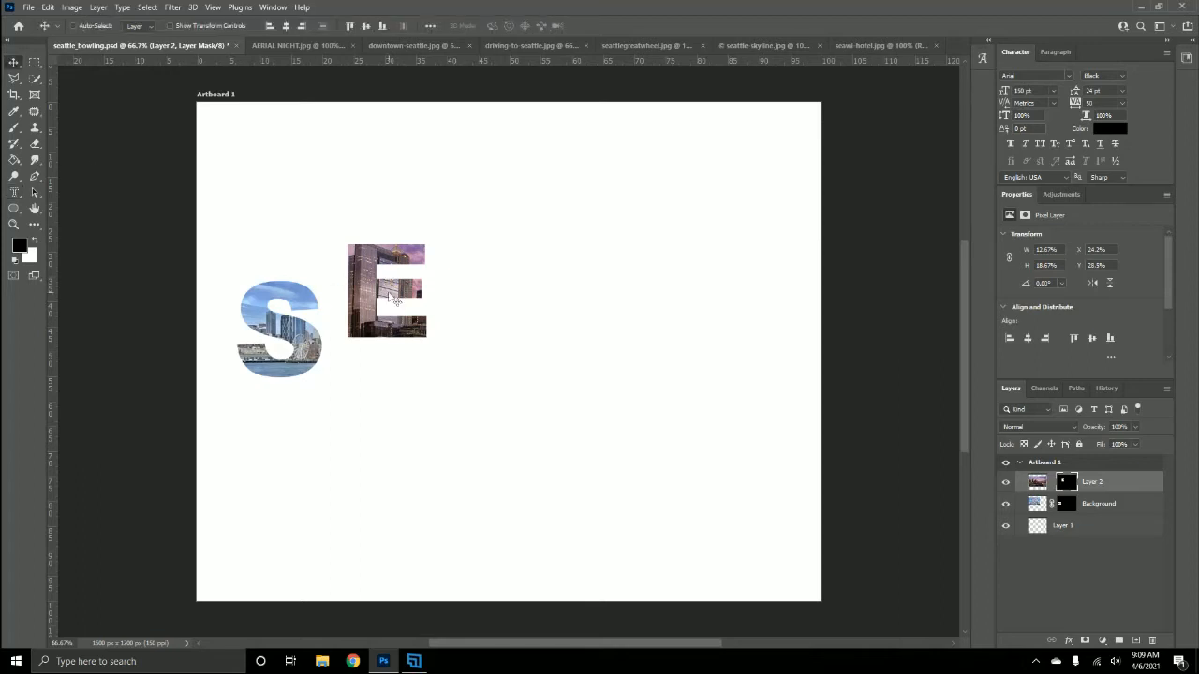
left_click_drag(390, 298, 386, 339)
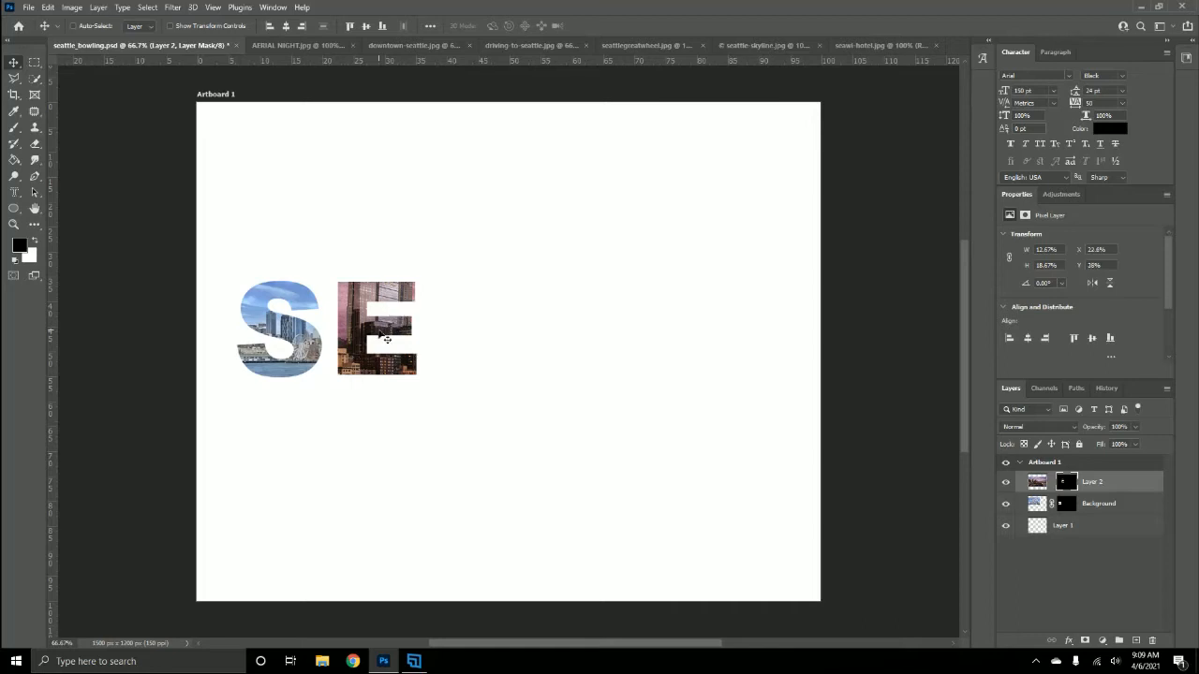
Step: Place horizontal guides along the upper and lower edges of the S
left_click_drag(381, 91, 380, 281)
left_click_drag(389, 63, 358, 378)
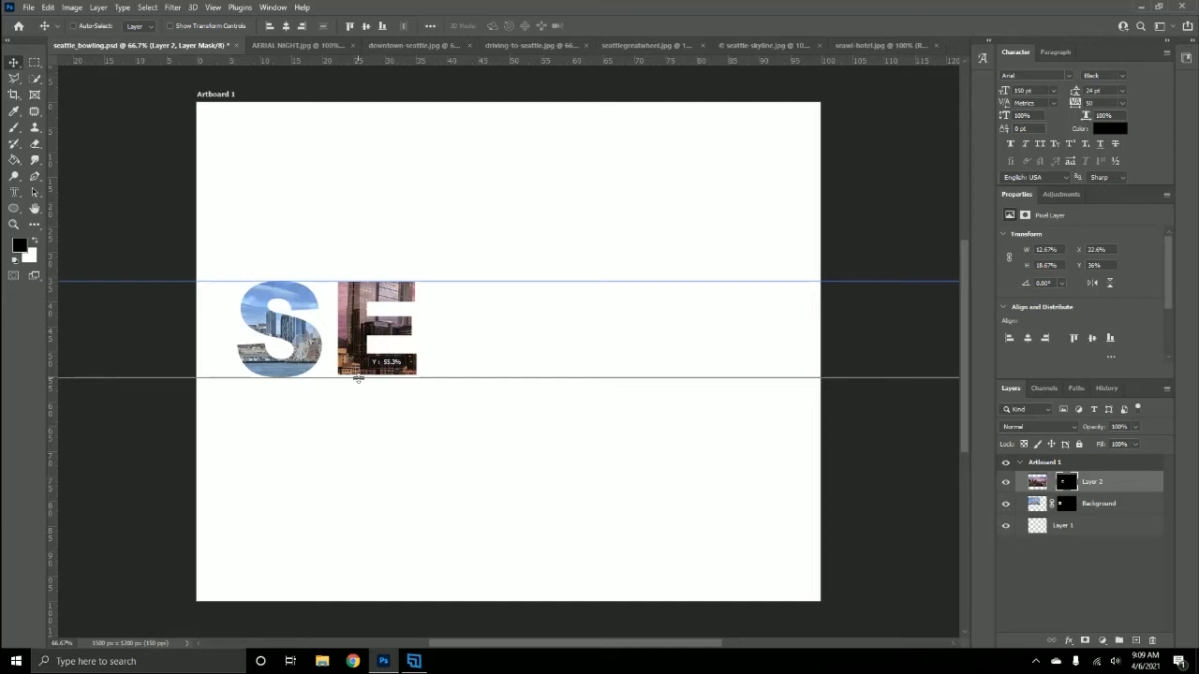
left_click_drag(358, 379, 358, 378)
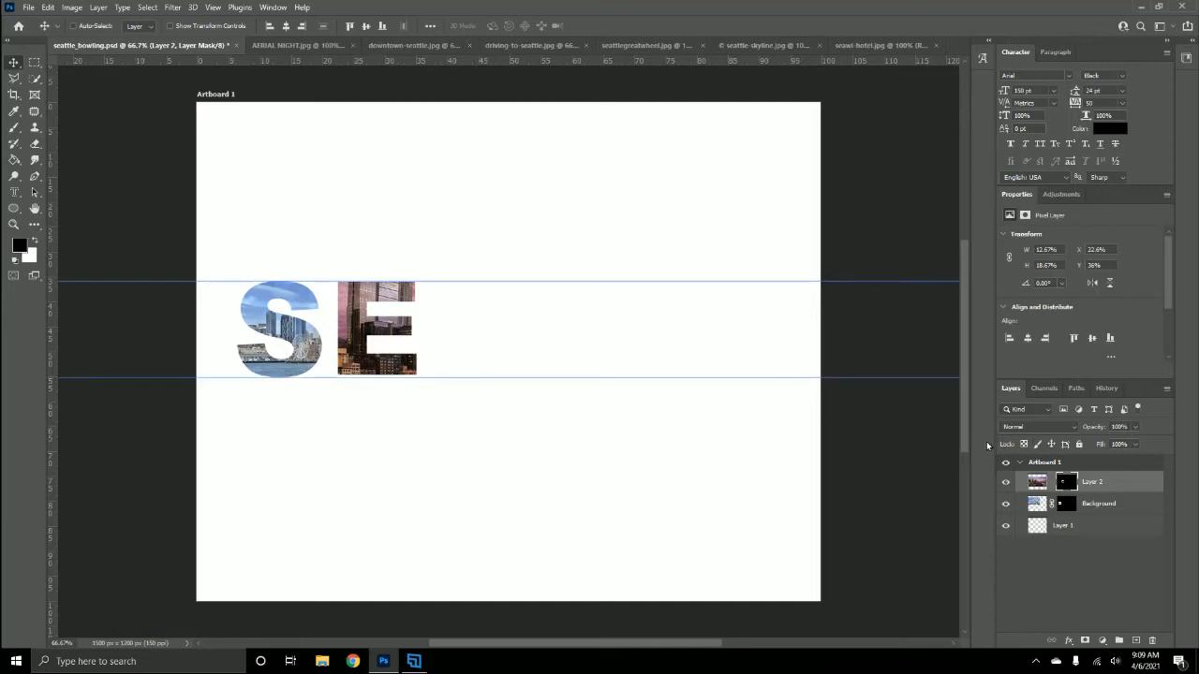
Step: Nudge the E-shaped mask slightly down between the guides and left, closer to the S
key("Down")
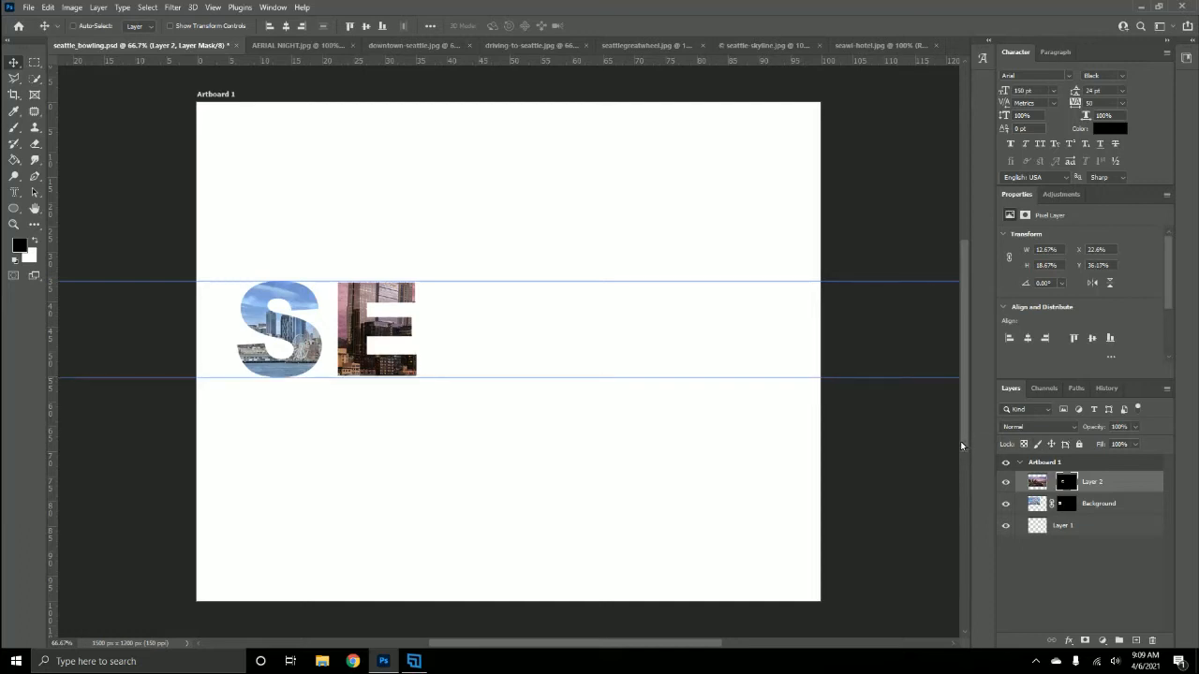
key("Left")
key("Left")
key("Left")
key("Left")
key("Left")
key("Left")
key("Left")
key("Left")
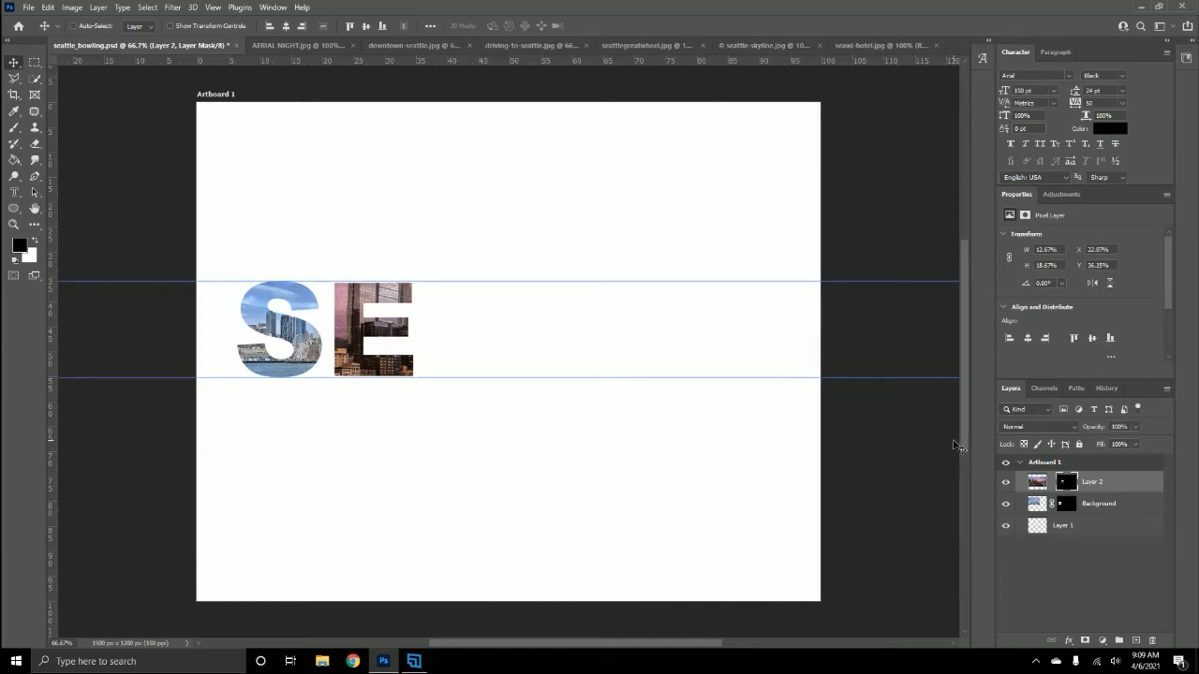
key("Left")
key("Left")
key("Left")
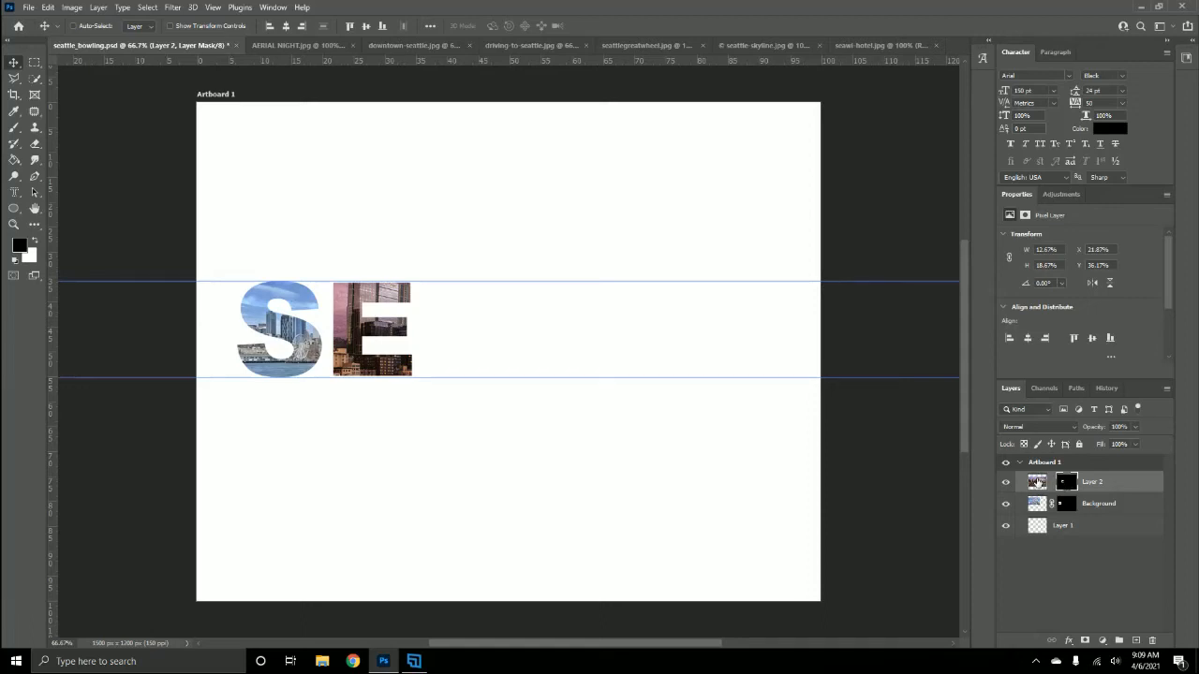
Step: Scale Layer 2's night photo to about 28.6% and position it so the purple sky, buildings and waterfront fill the E
left_click(1037, 484)
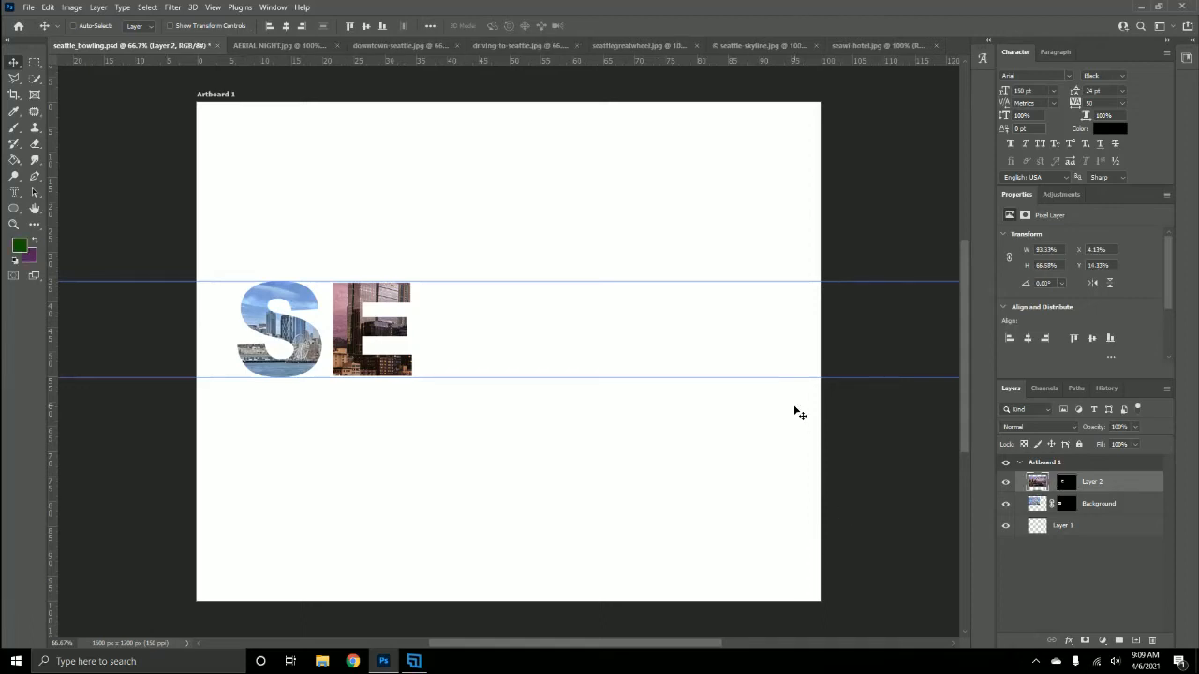
key("ctrl+t")
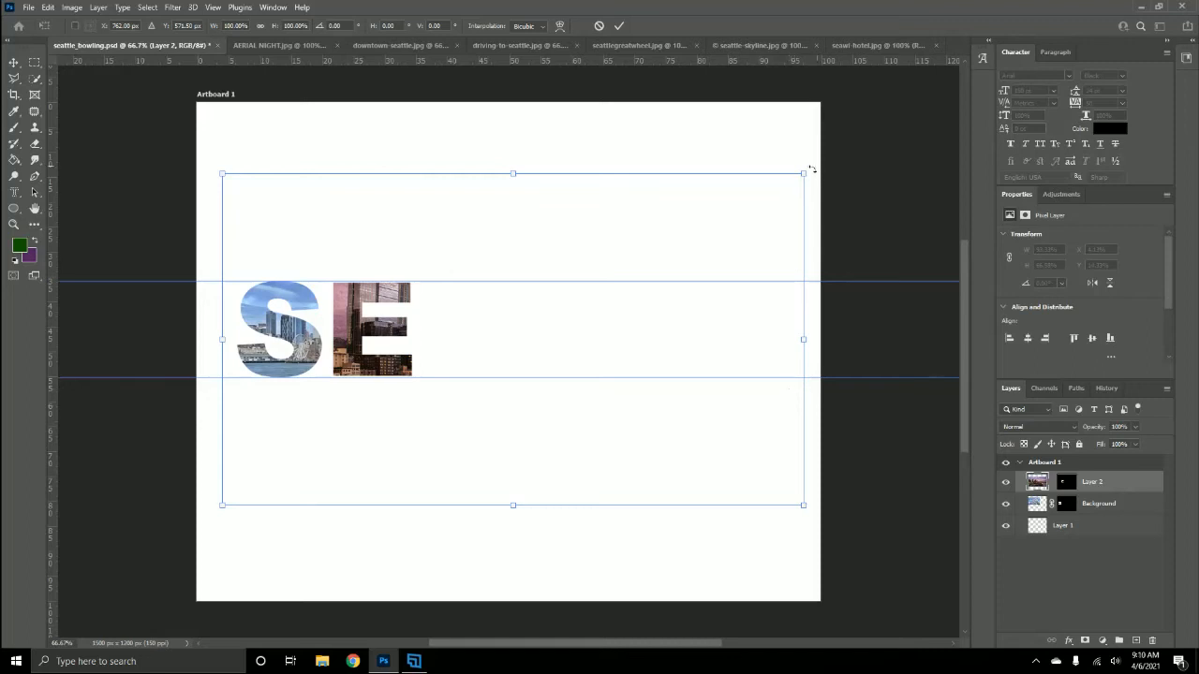
left_click_drag(804, 173, 420, 330)
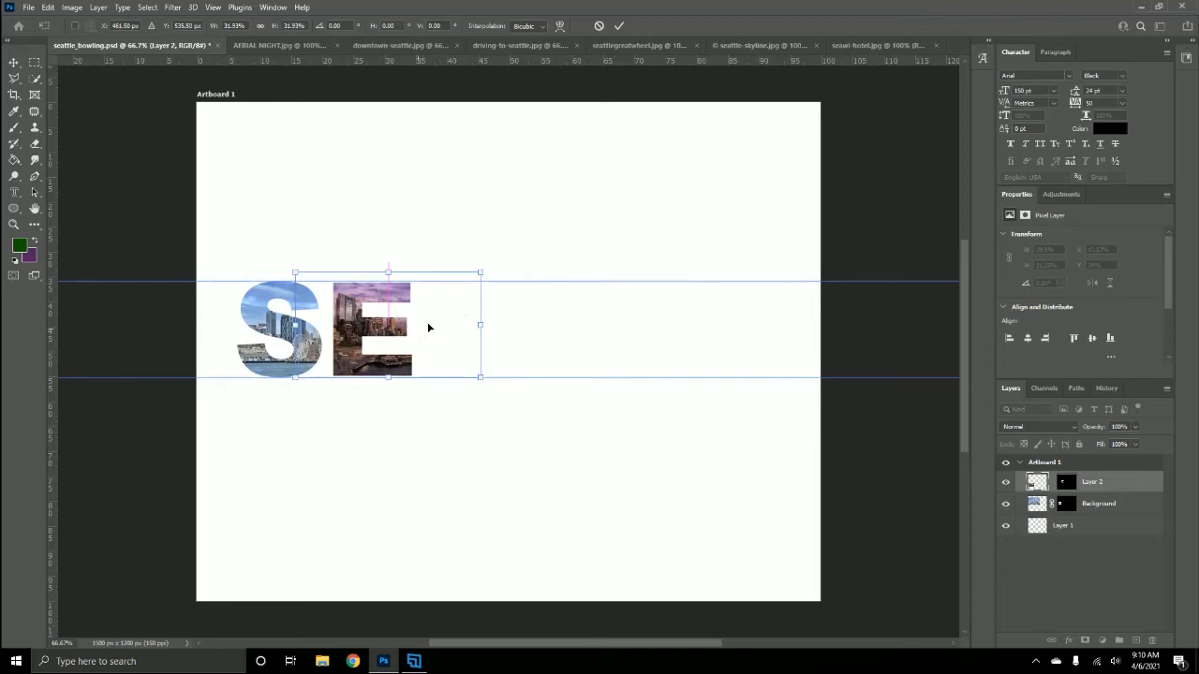
left_click_drag(480, 272, 462, 283)
mouse_move(437, 322)
left_mouse_down()
mouse_move(447, 319)
mouse_move(437, 314)
left_mouse_up()
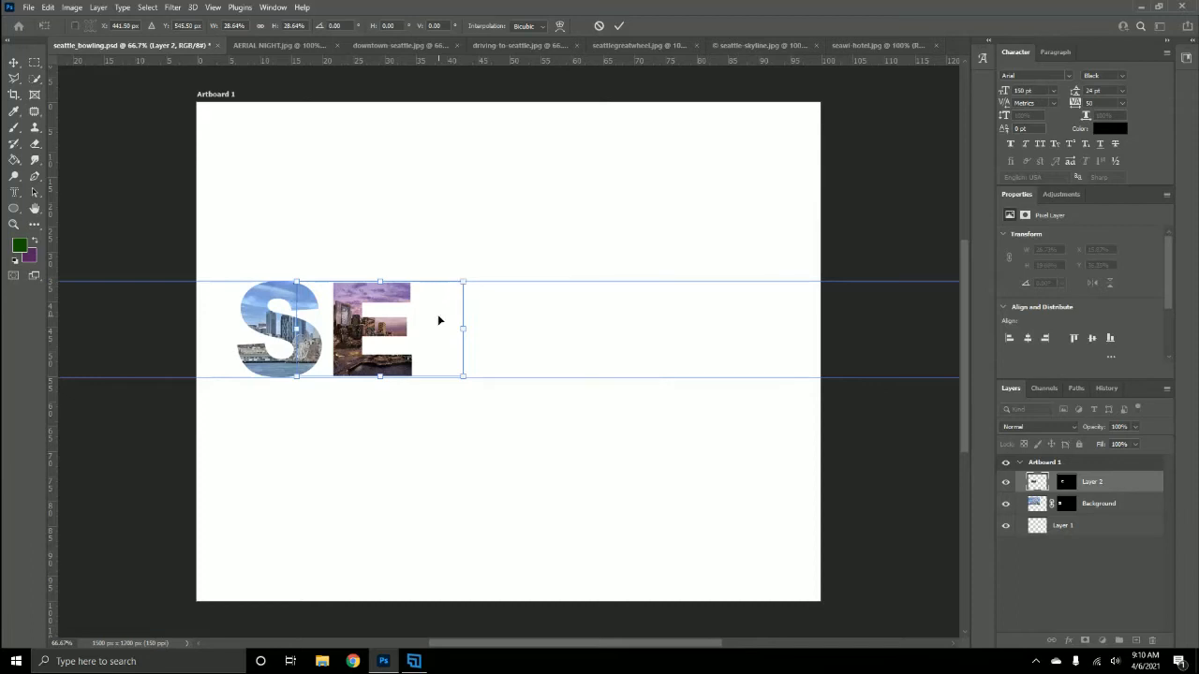
left_click(620, 25)
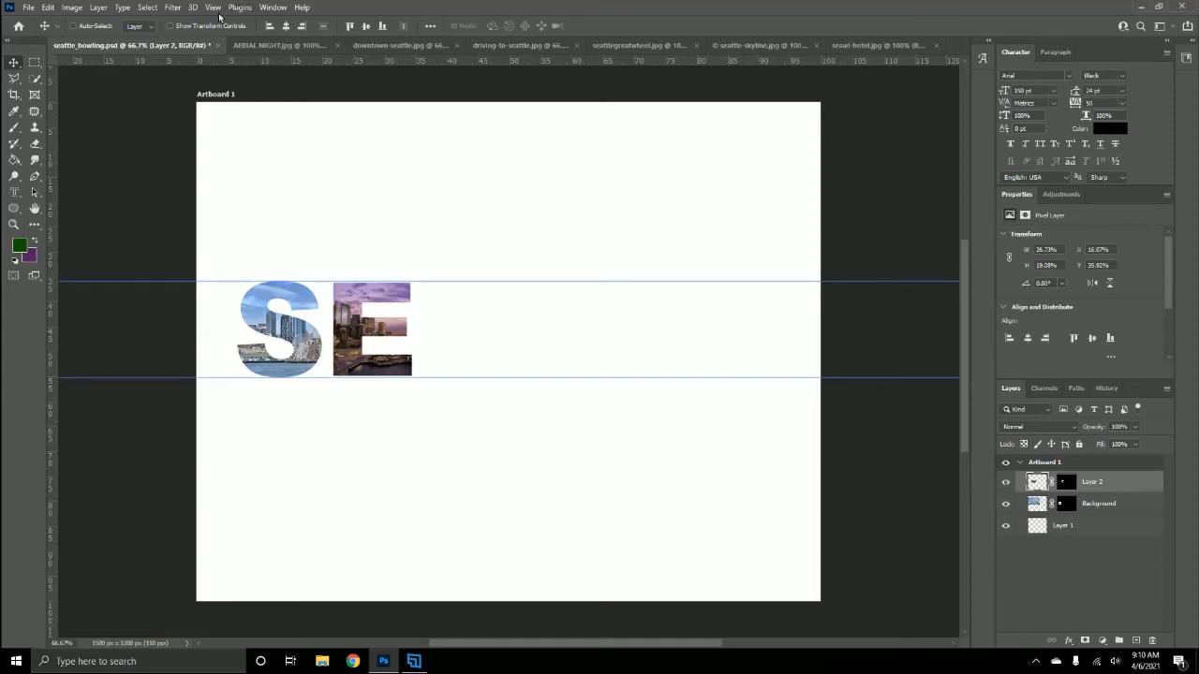
Step: Close AERIAL NIGHT.jpg, and duplicate the downtown-seattle.jpg layer into seattle_bowling.psd before closing that photo too
left_click(303, 46)
left_click(305, 46)
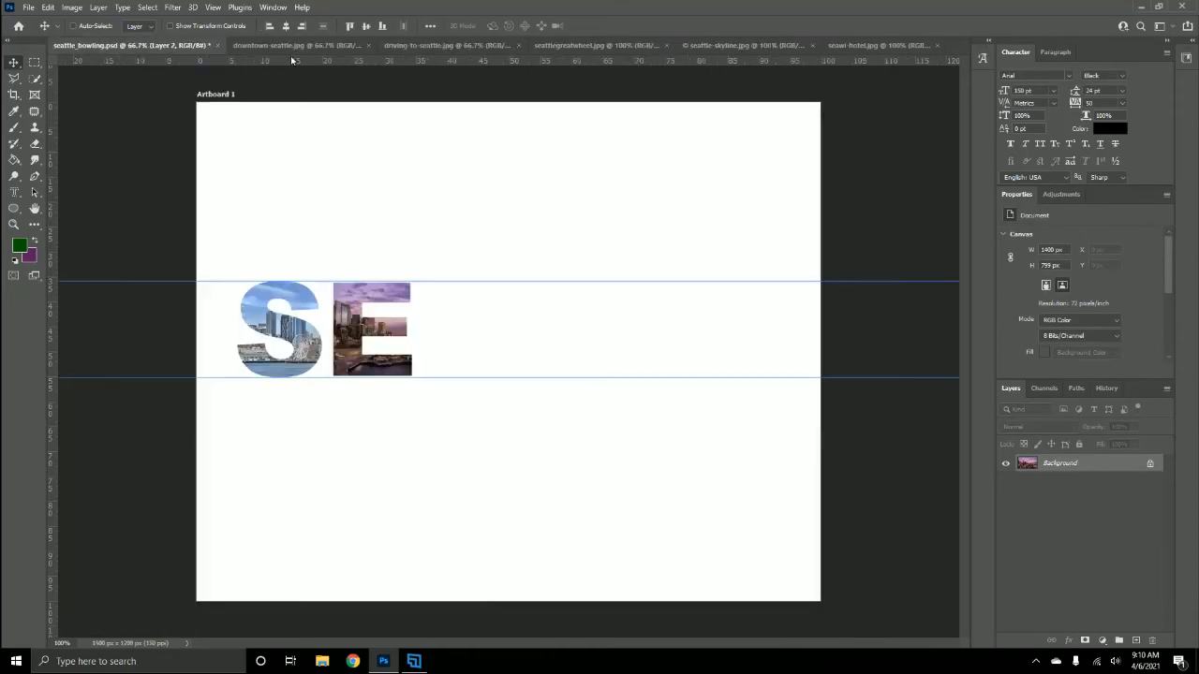
left_click(287, 46)
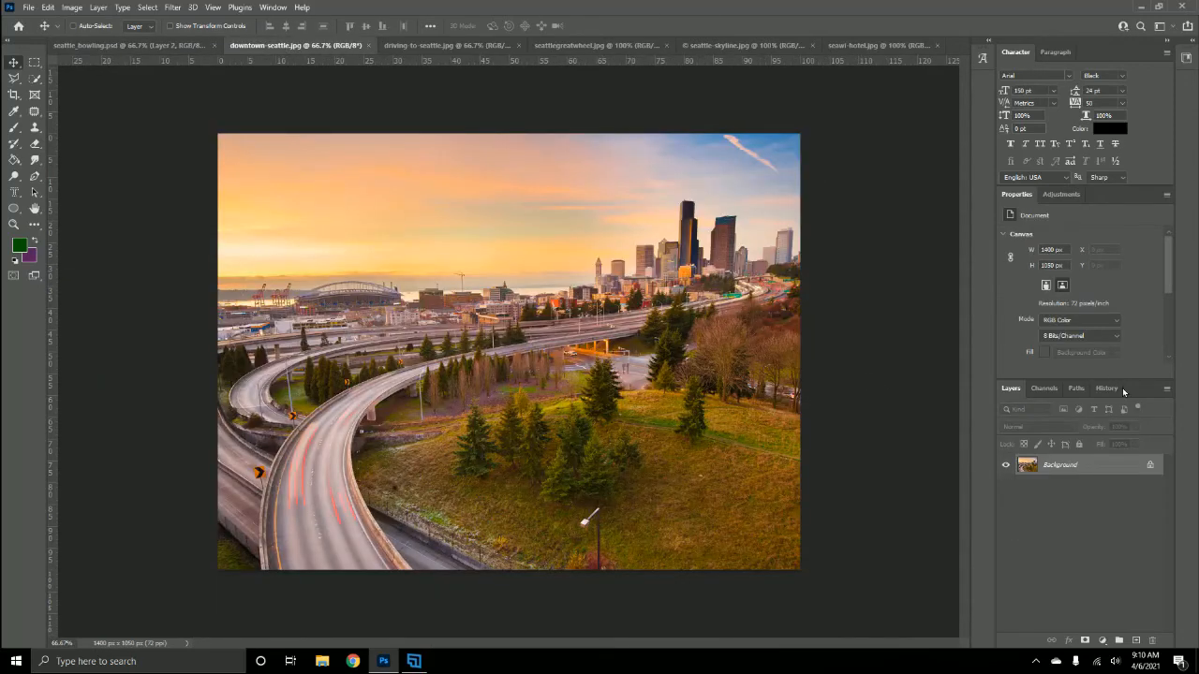
left_click(1166, 391)
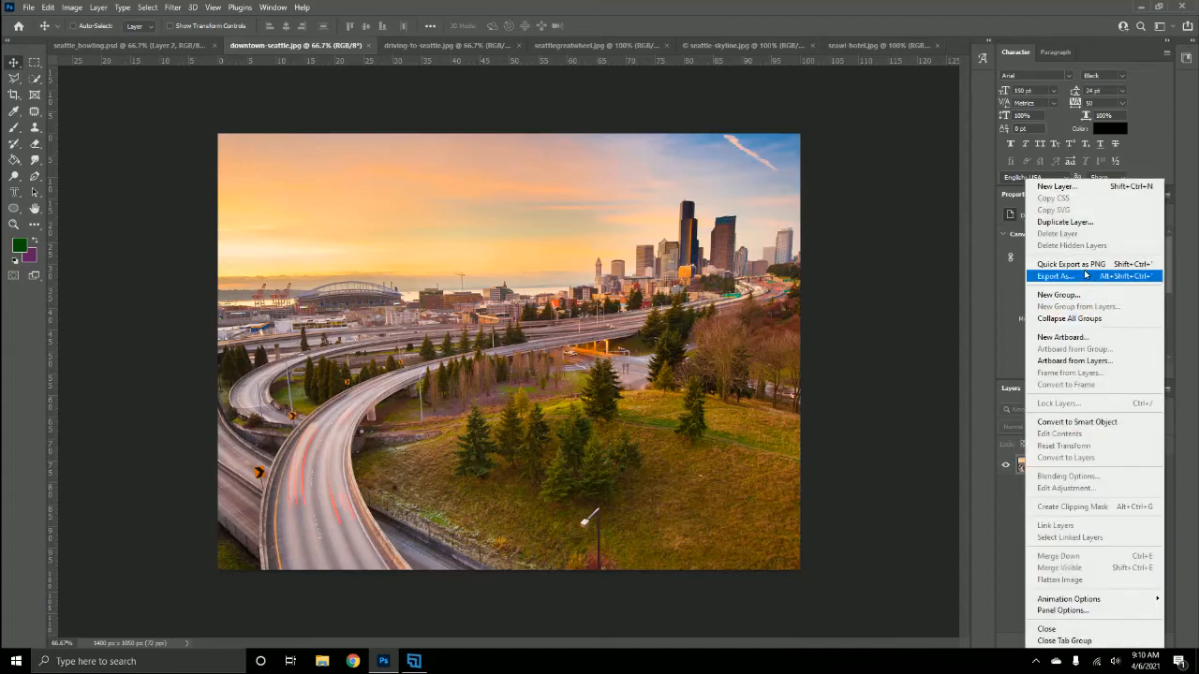
left_click(1067, 223)
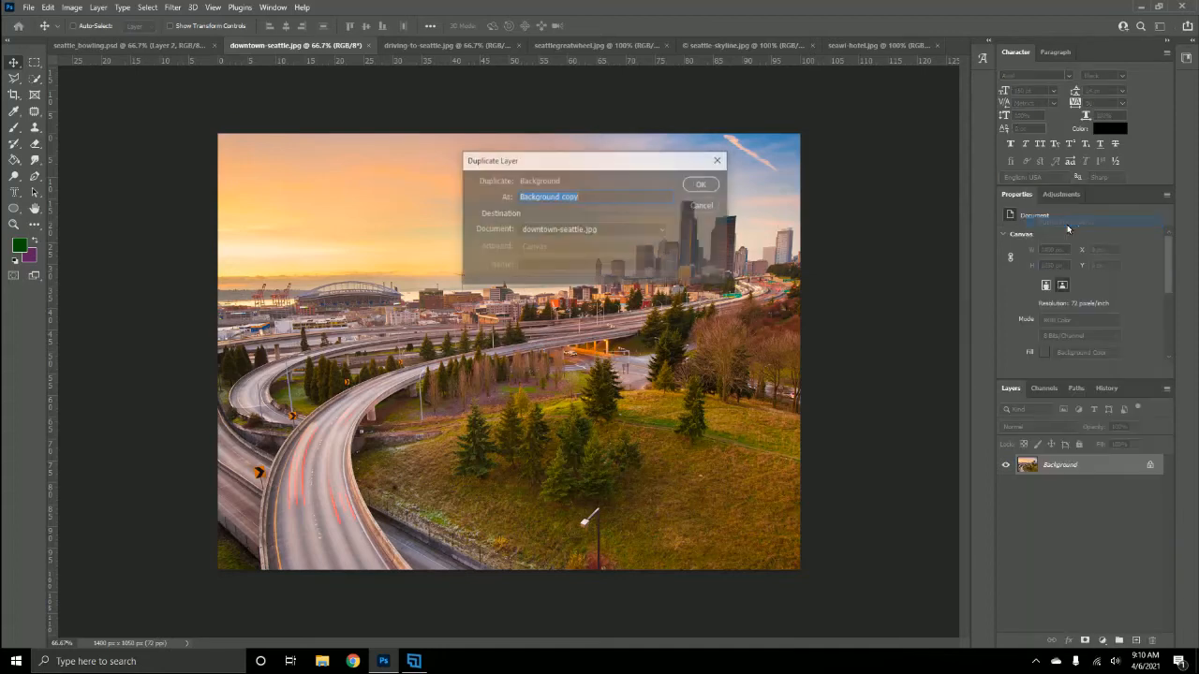
left_click(636, 232)
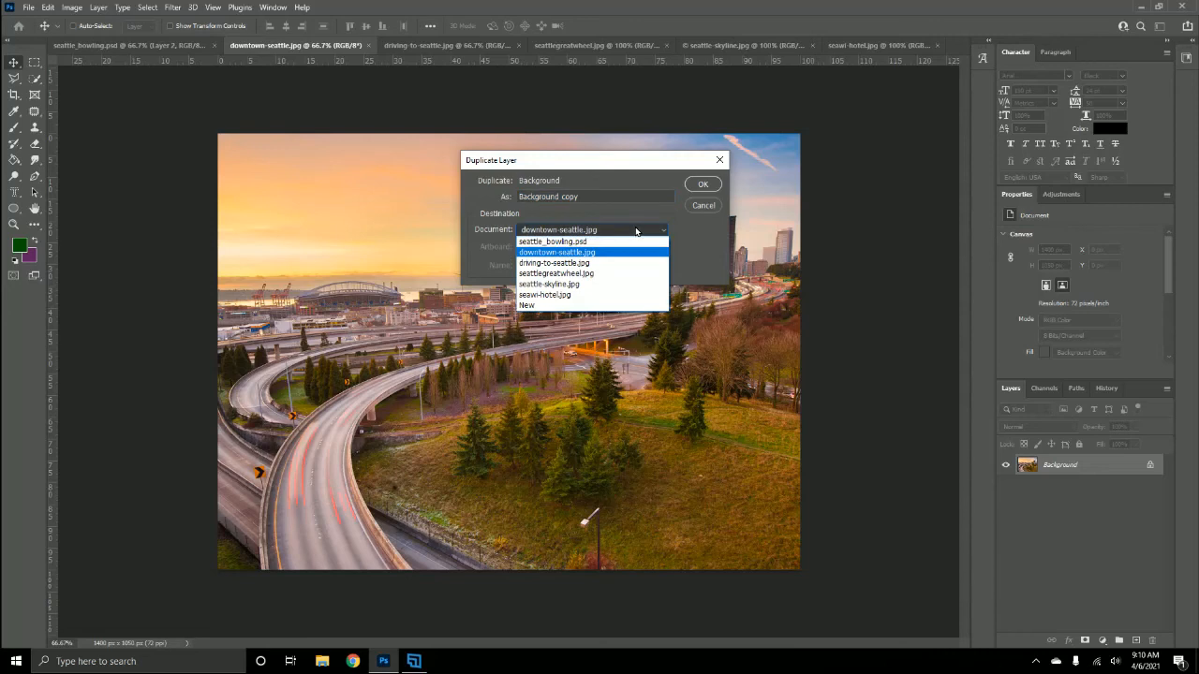
left_click(594, 245)
left_click(703, 186)
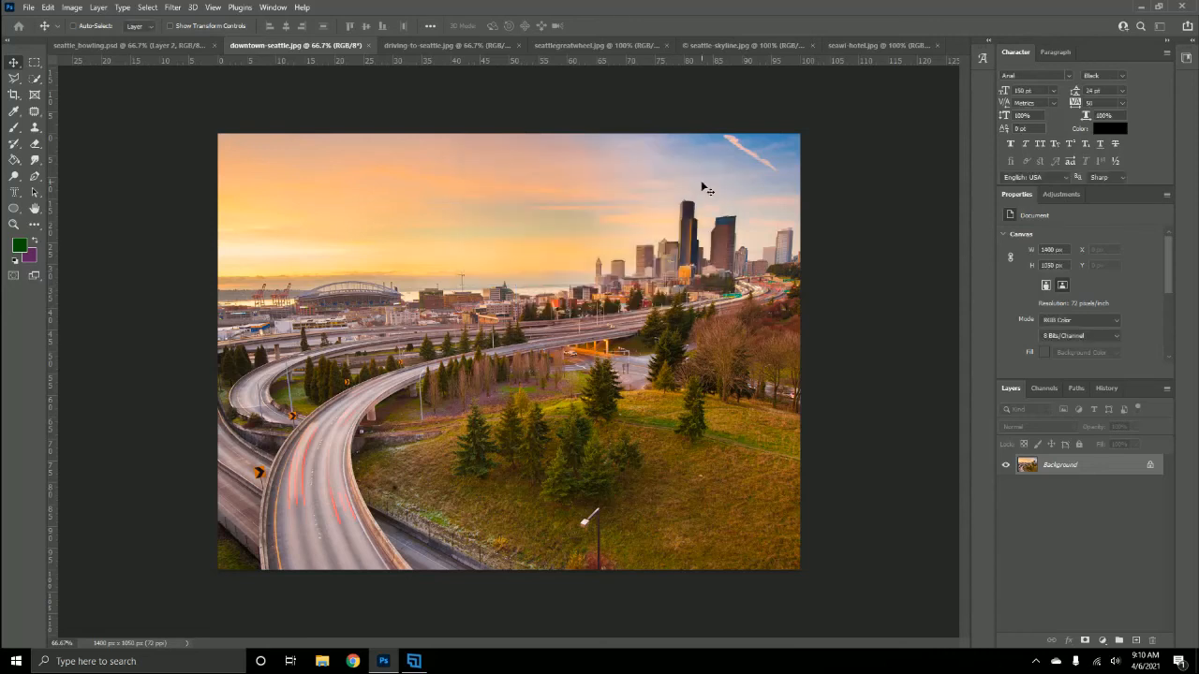
left_click(372, 45)
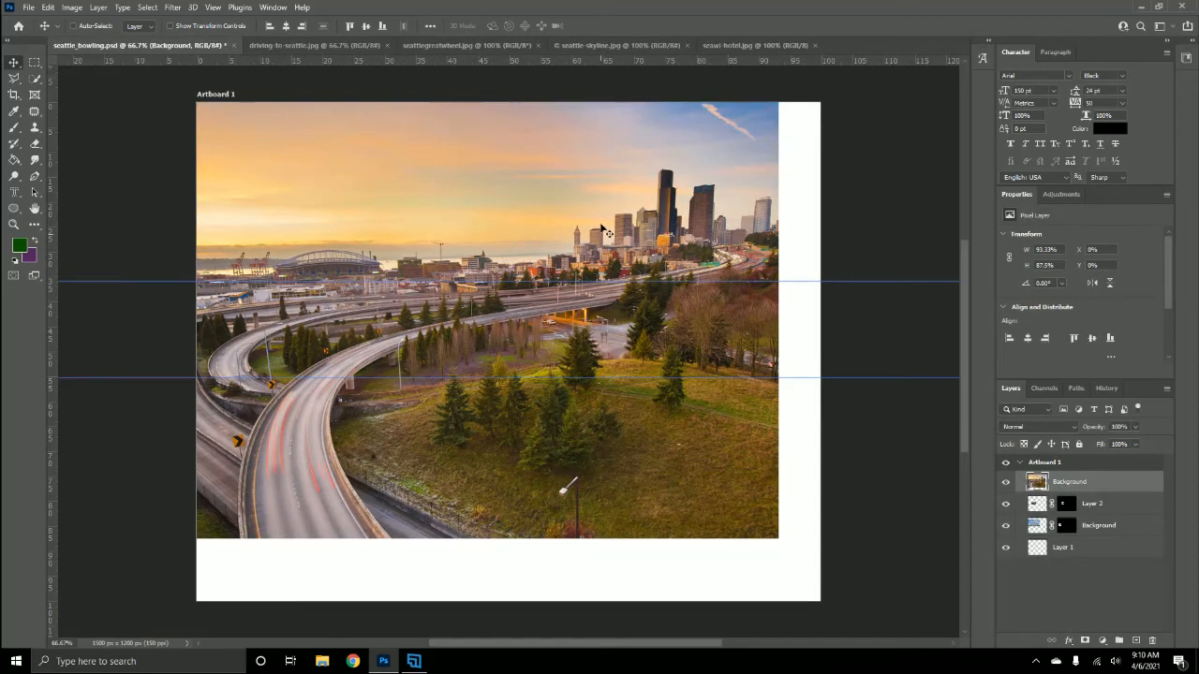
Step: Move the downtown photo down on the artboard and mask its layer with a type mask of the letter A
left_click_drag(515, 221, 566, 248)
left_click(14, 192)
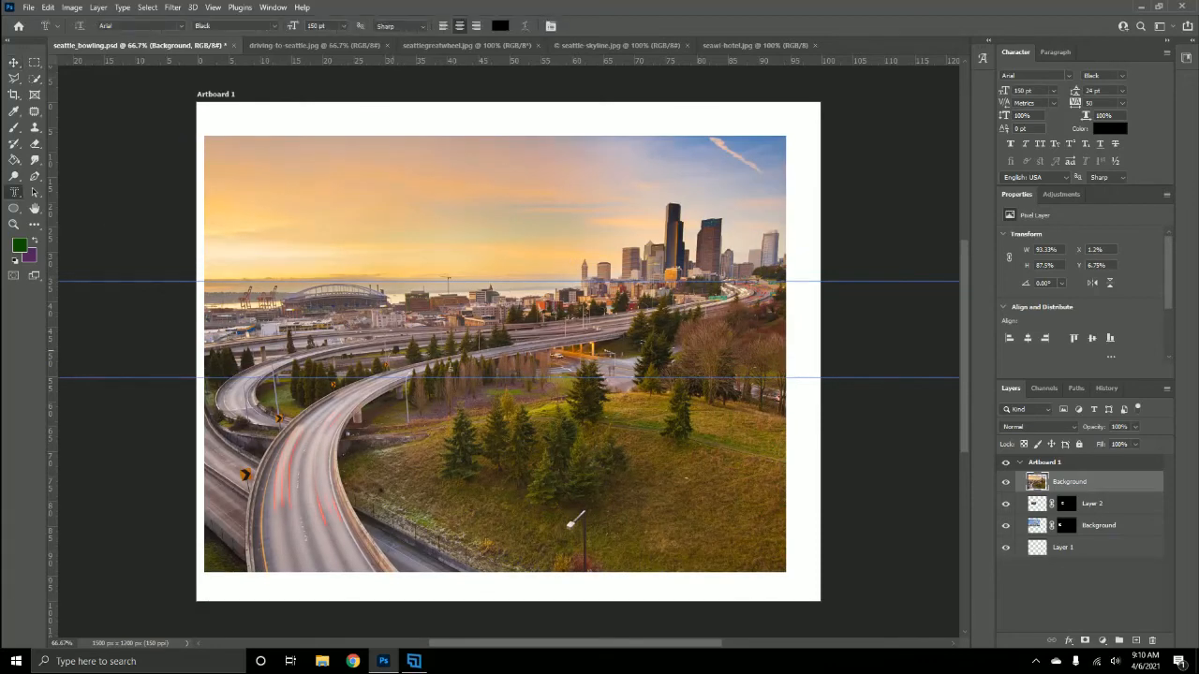
left_click(448, 280)
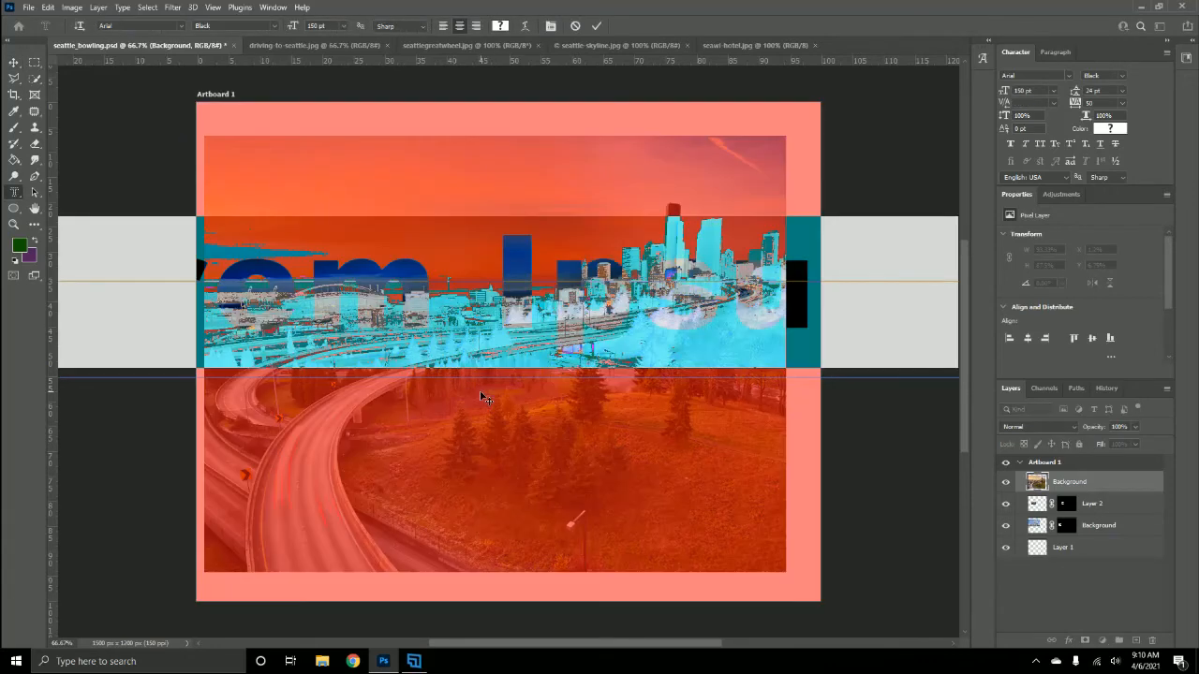
type("A")
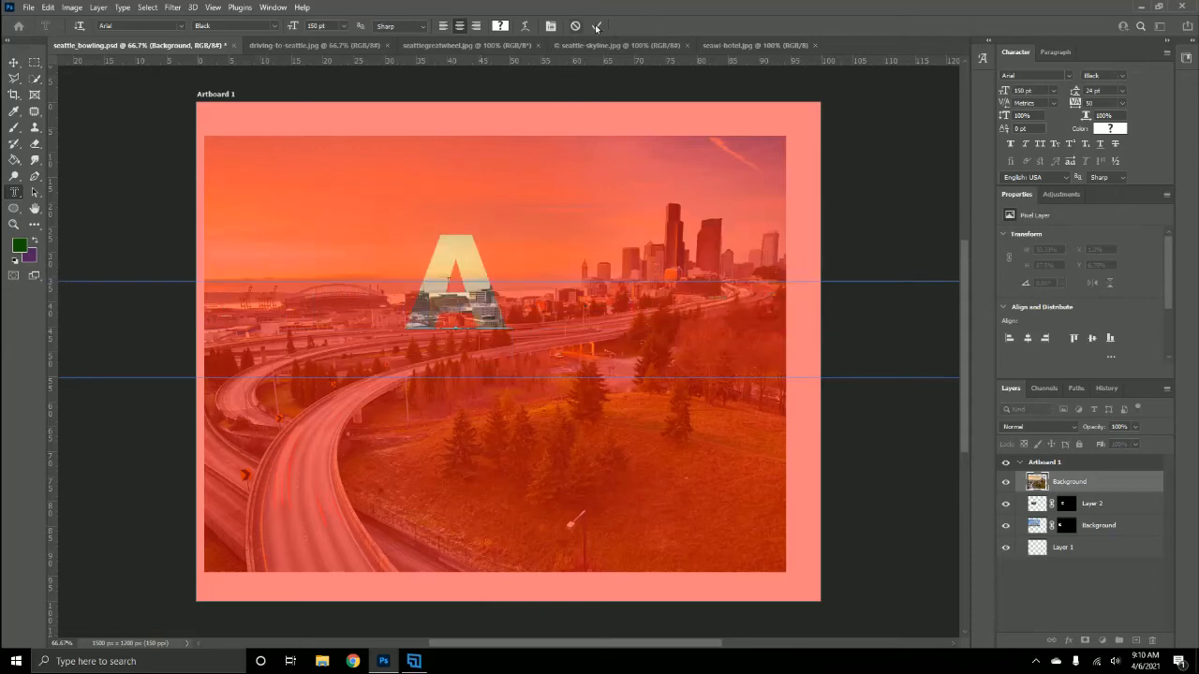
left_click(598, 27)
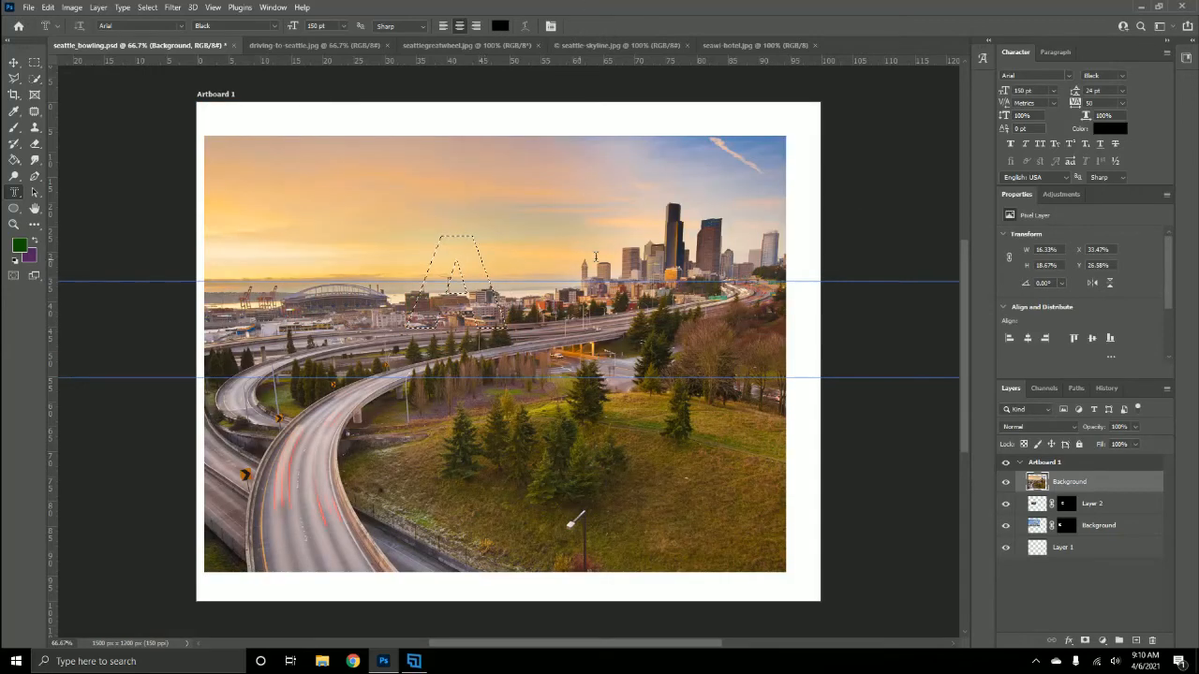
left_click(1084, 641)
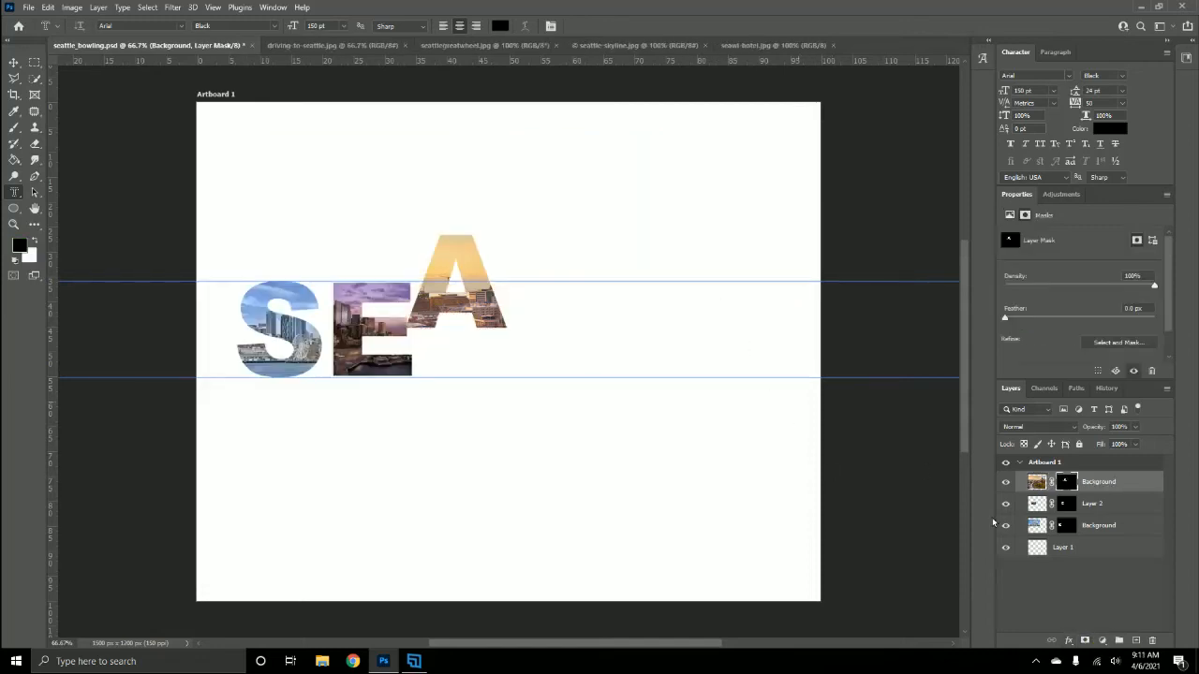
Step: Unlink the downtown photo's mask and align the A-shaped mask between the guides, evenly spaced beside the E
left_click(1051, 484)
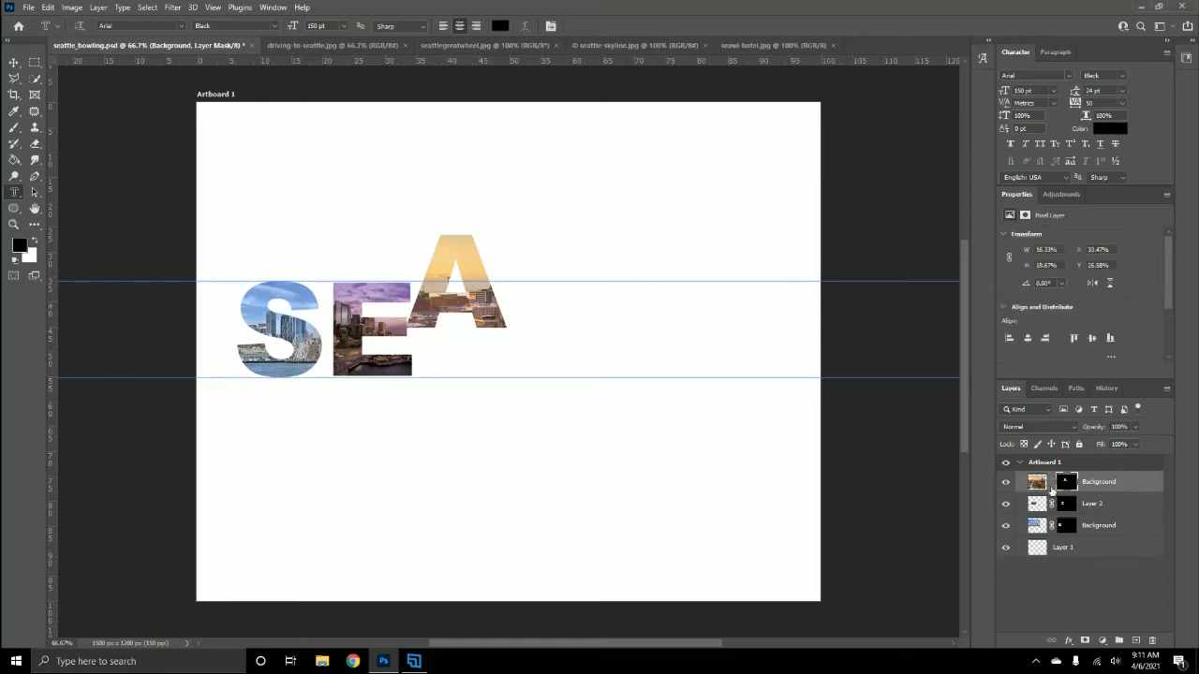
left_click(13, 60)
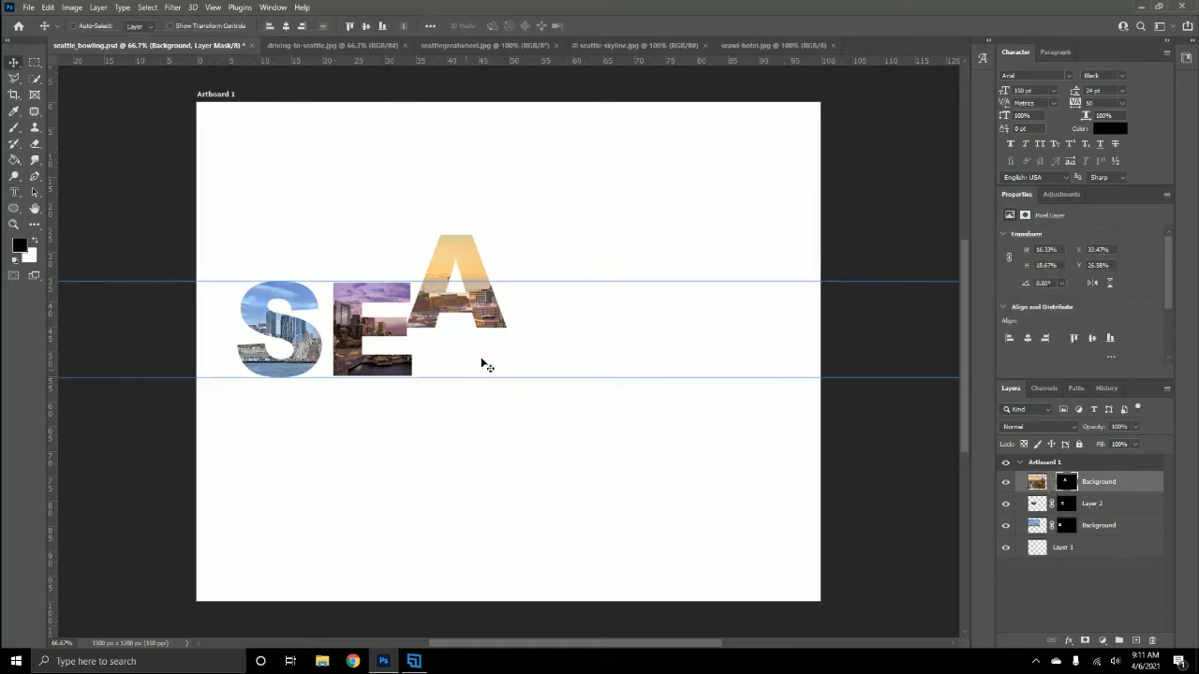
left_click_drag(493, 281, 496, 319)
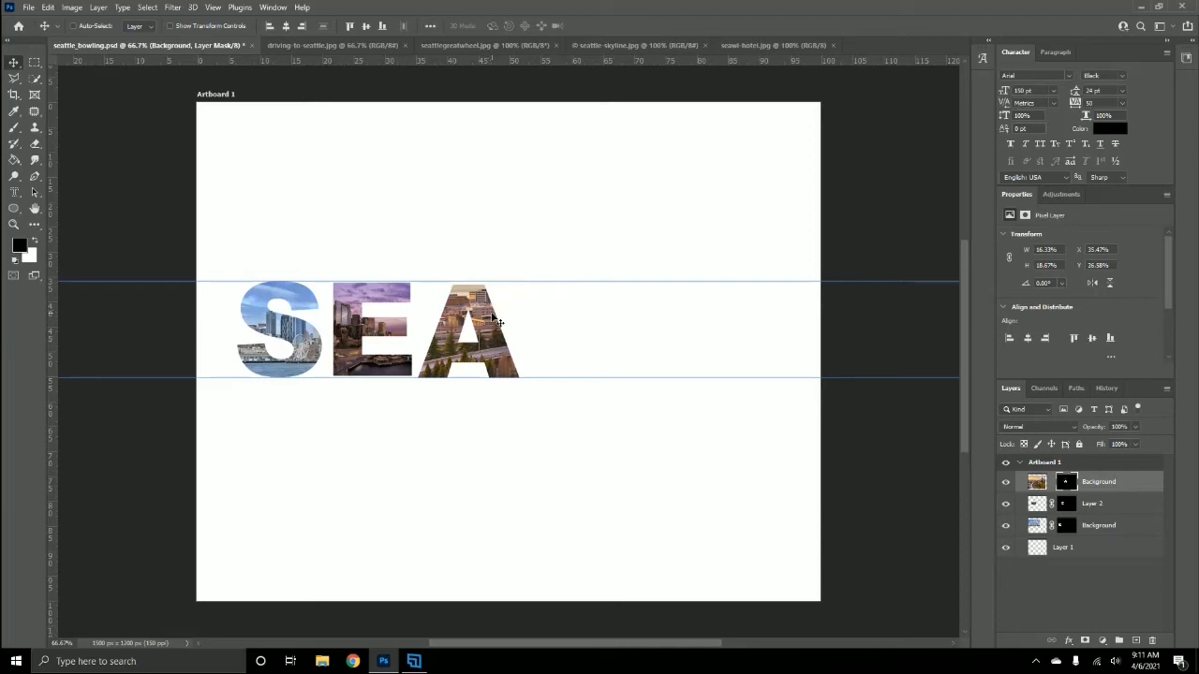
key("Up")
key("Up")
key("Up")
key("Up")
key("Up")
key("Up")
key("Down")
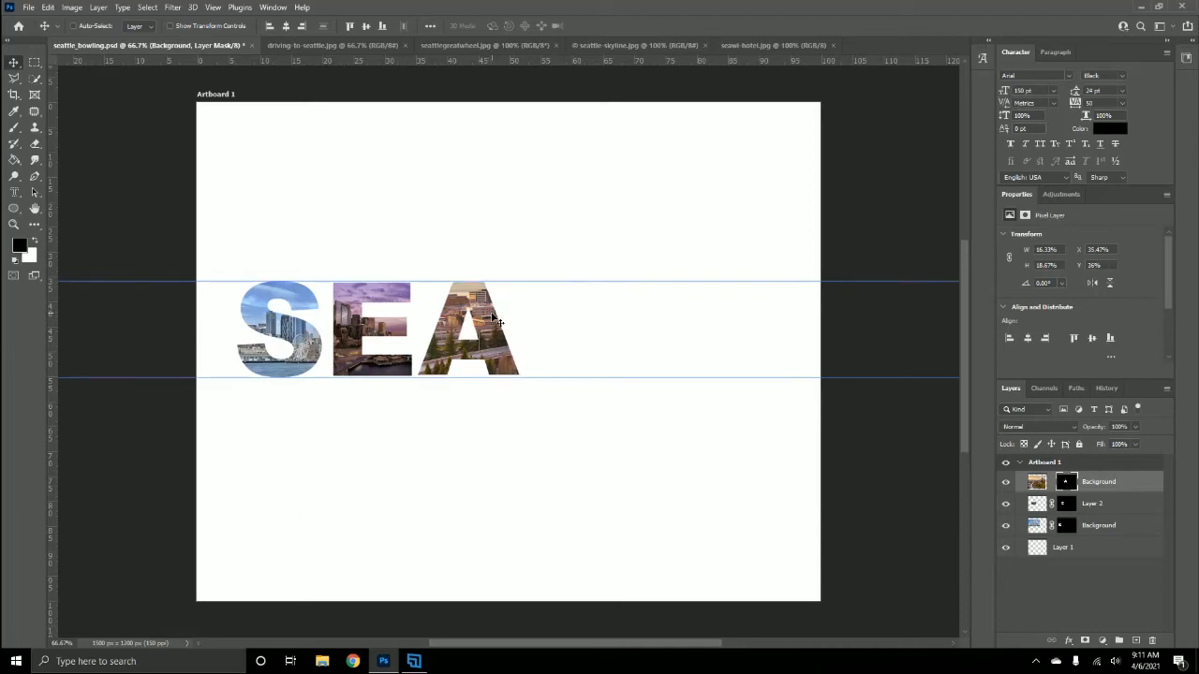
key("Left")
key("Left")
key("Right")
key("Right")
key("Right")
key("Right")
key("Right")
key("Right")
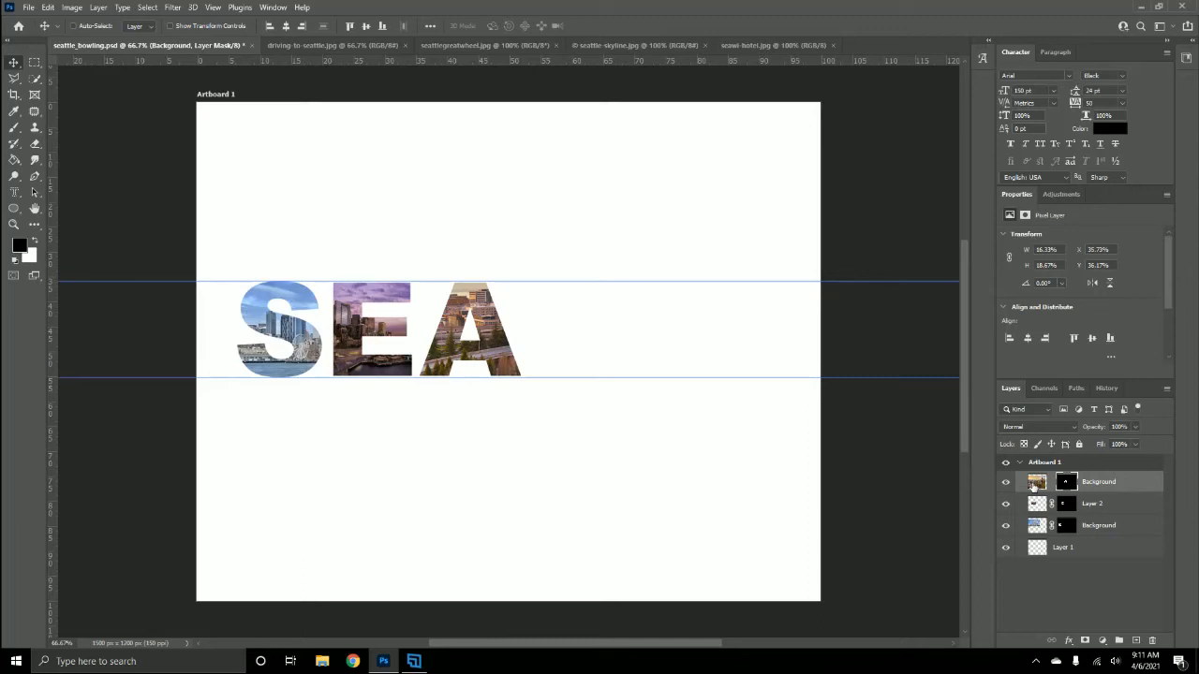
Step: Scale the unmasked downtown photo to about 32% of the artboard width and position it so the sunset skyline and trees fill the A
left_click(1035, 483)
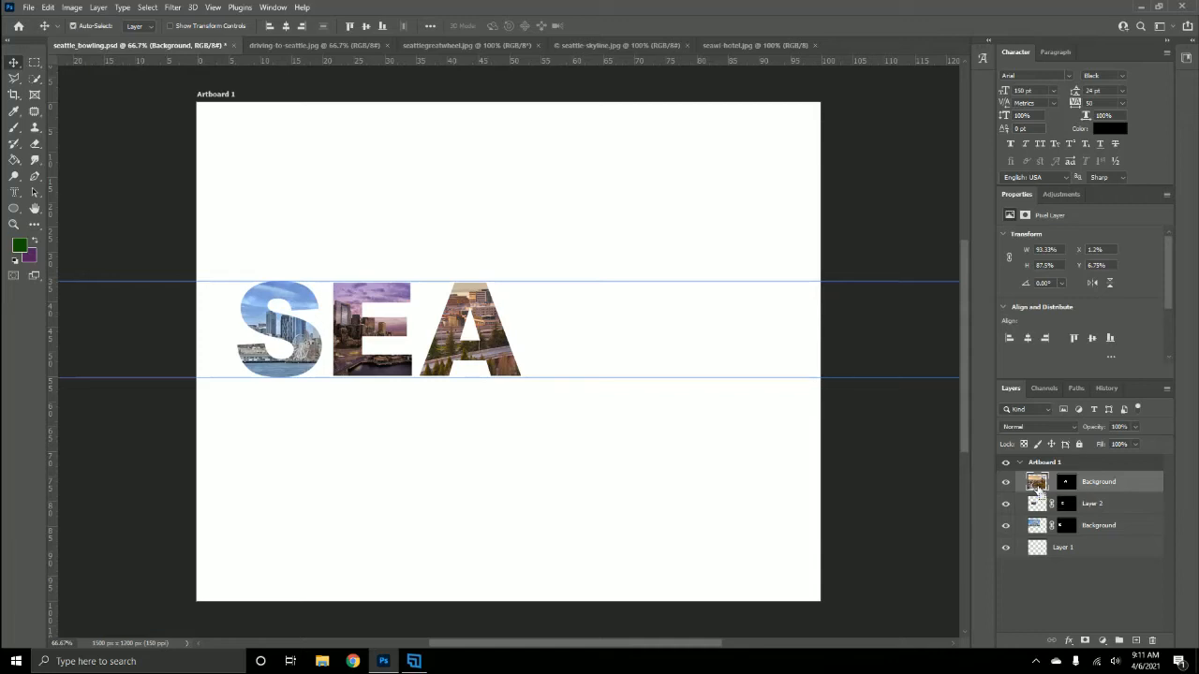
key("ctrl+t")
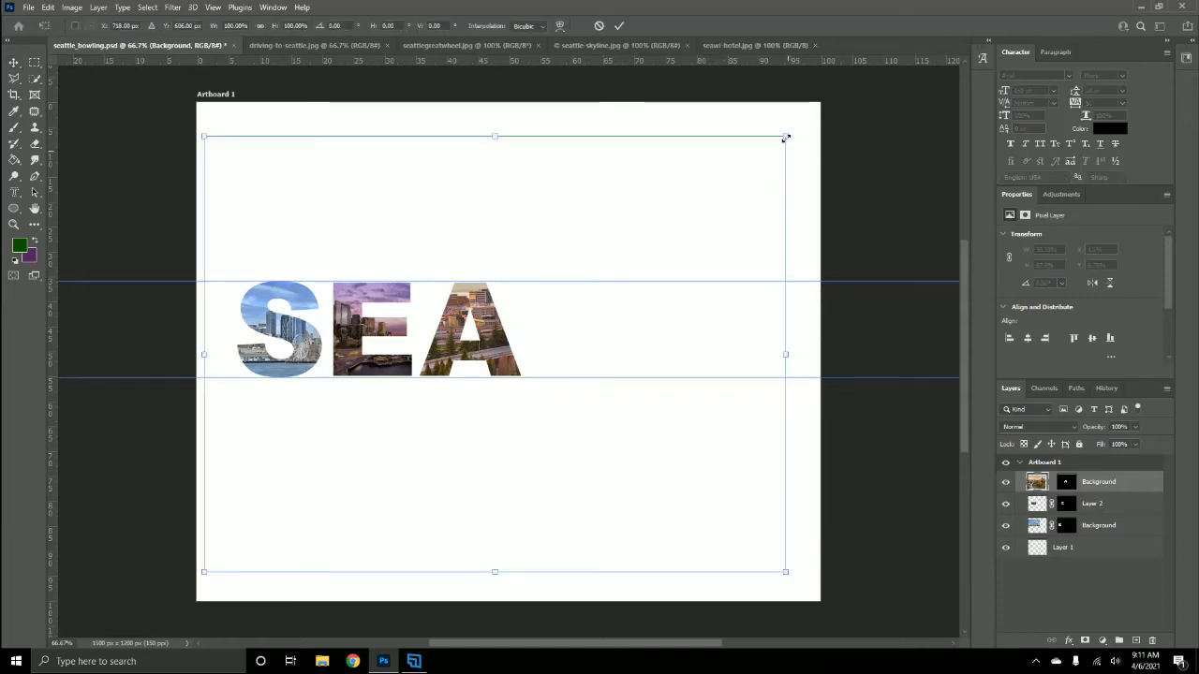
left_click_drag(772, 142, 404, 371)
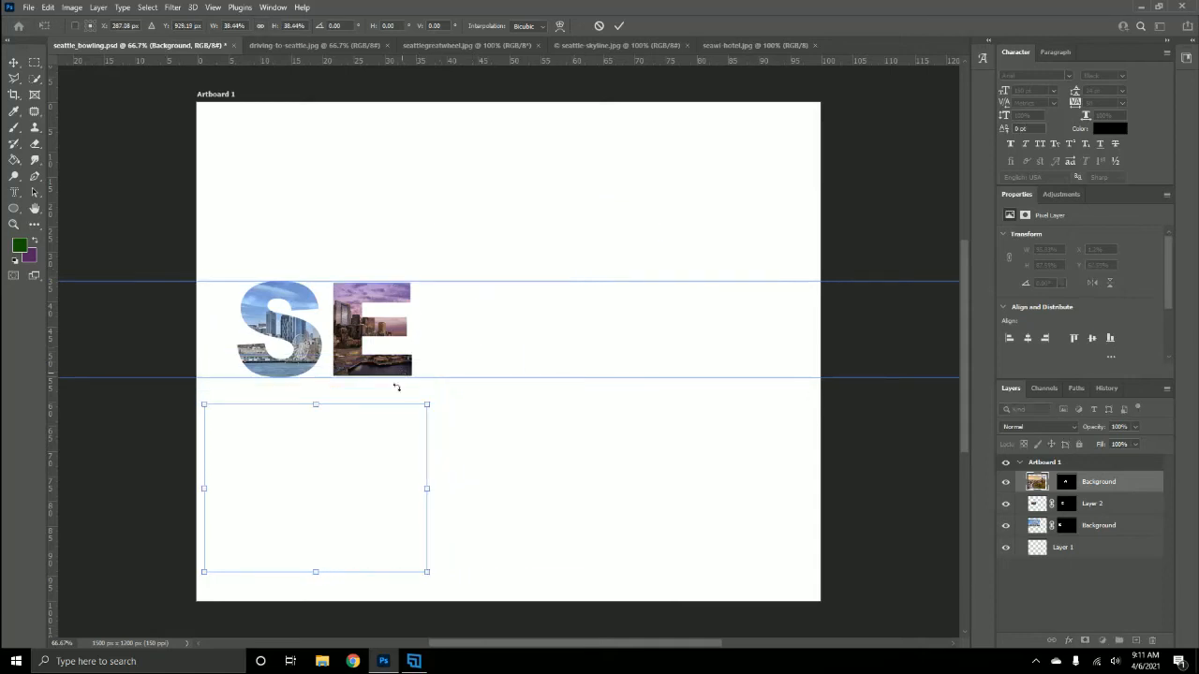
left_click_drag(363, 489, 459, 365)
left_click_drag(529, 271, 473, 318)
left_click_drag(412, 414, 457, 384)
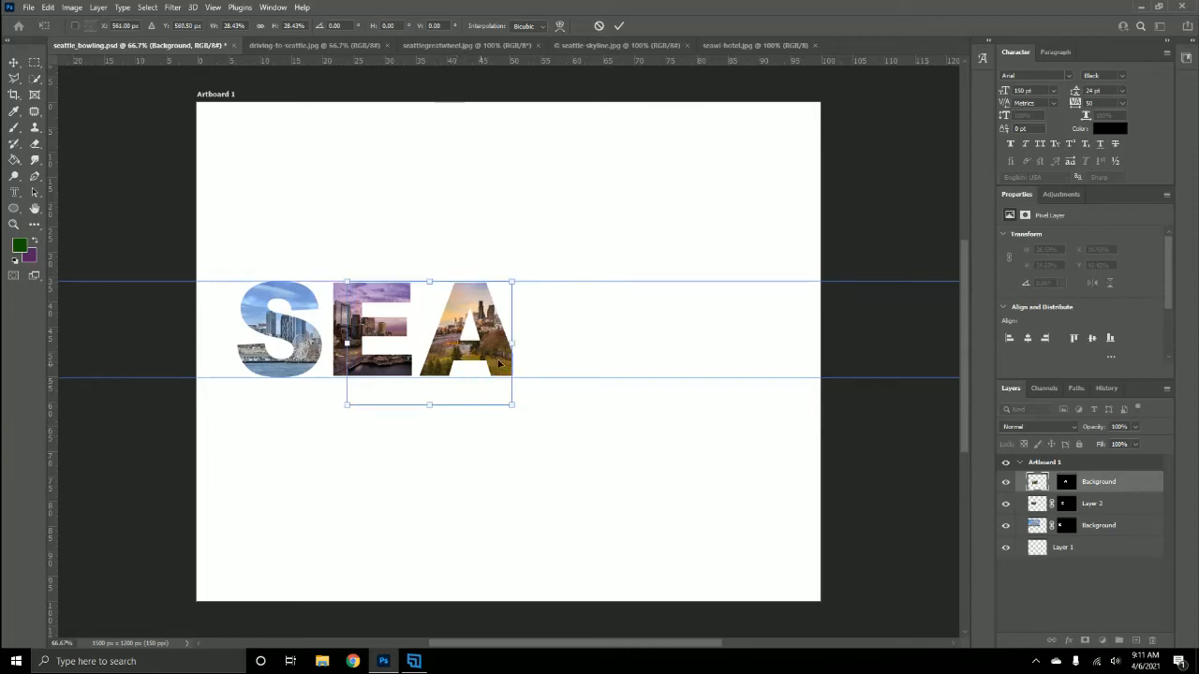
left_click_drag(496, 344, 509, 345)
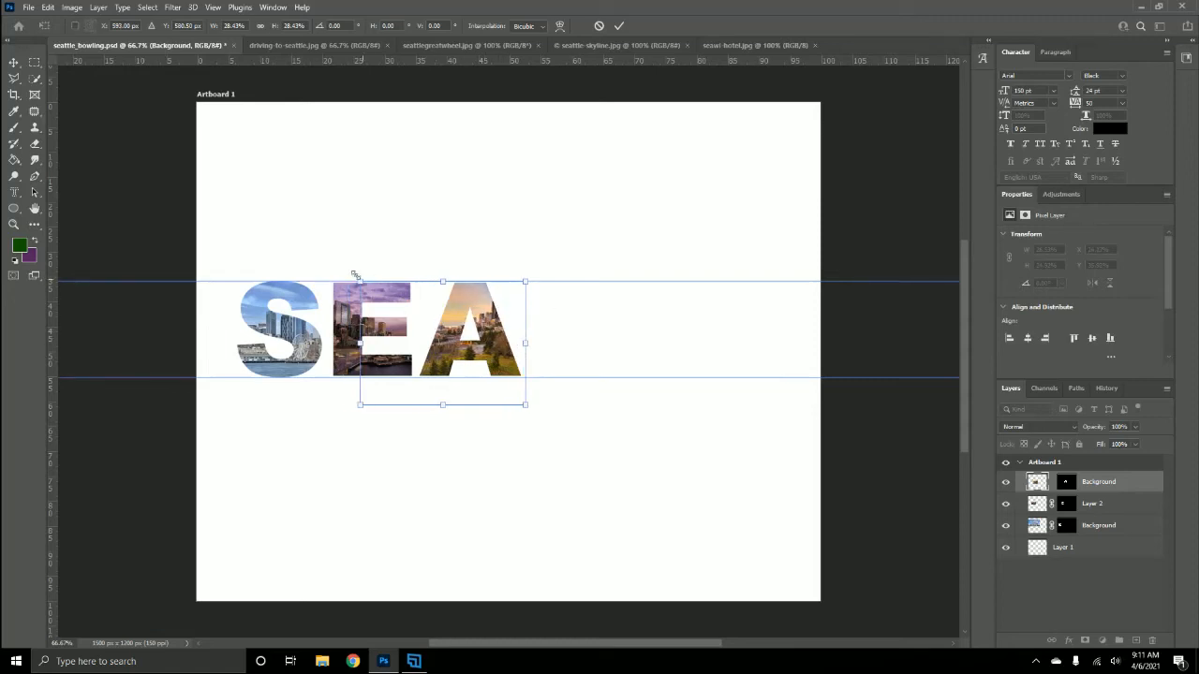
left_click_drag(355, 274, 339, 266)
left_click_drag(503, 345, 497, 358)
left_click_drag(520, 422, 530, 429)
left_click_drag(497, 352, 486, 340)
mouse_move(554, 262)
left_mouse_down()
mouse_move(551, 249)
mouse_move(556, 260)
mouse_move(543, 265)
left_mouse_up()
left_click(619, 26)
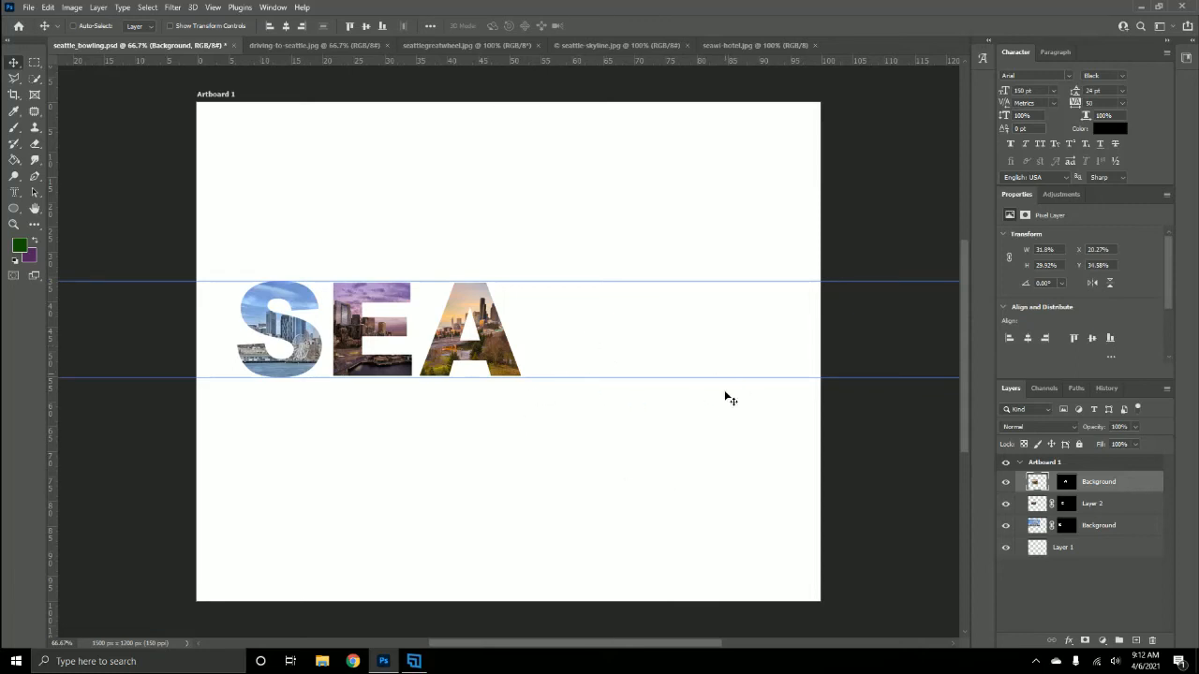
Step: Fill Layer 1 behind the letters with the grey 959595 using the Paint Bucket
left_click(1099, 558)
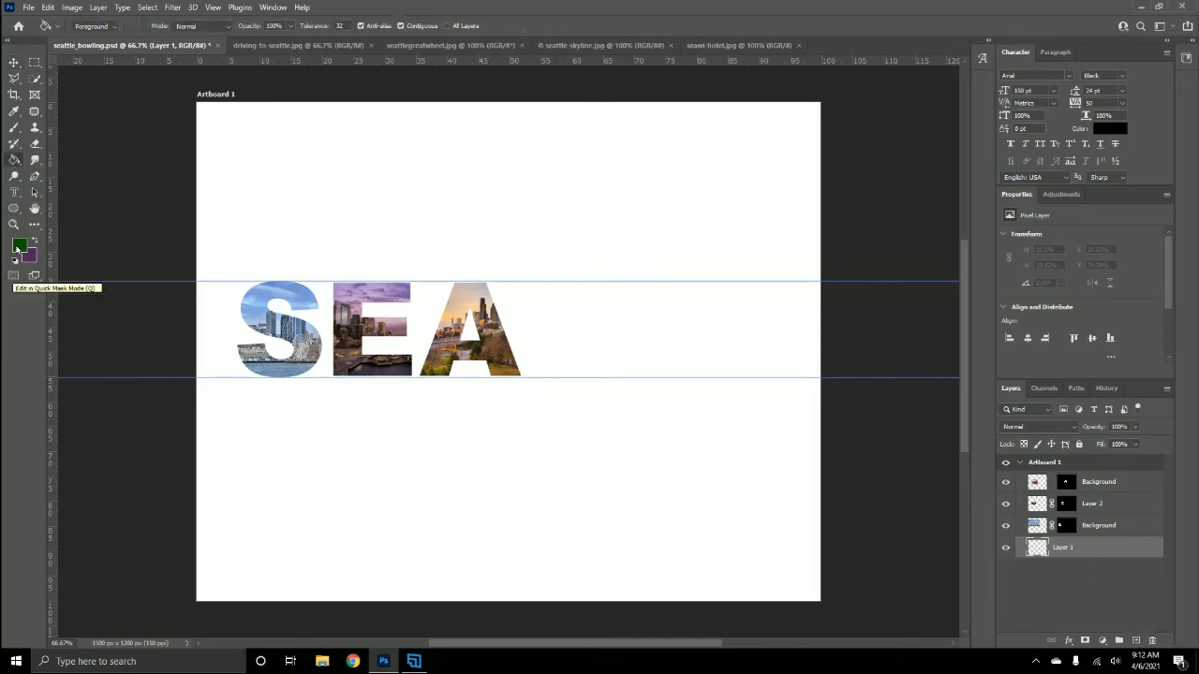
left_click(19, 245)
left_click_drag(783, 386, 768, 345)
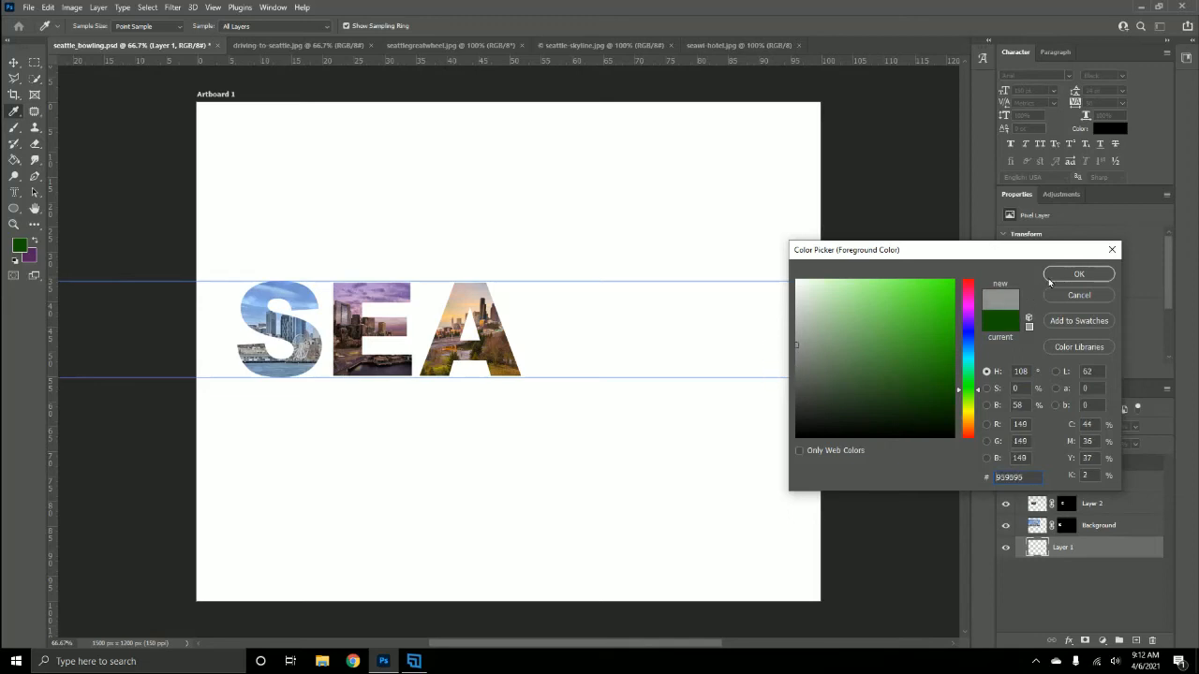
left_click(1078, 274)
left_click(417, 562)
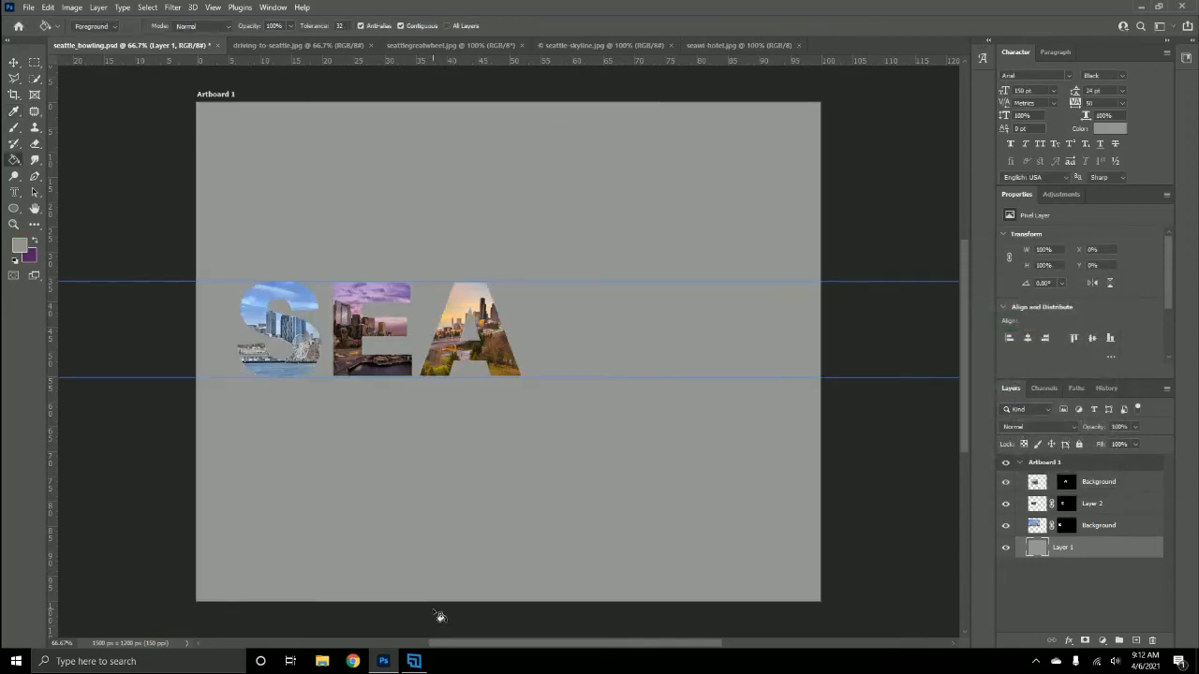
left_click(13, 62)
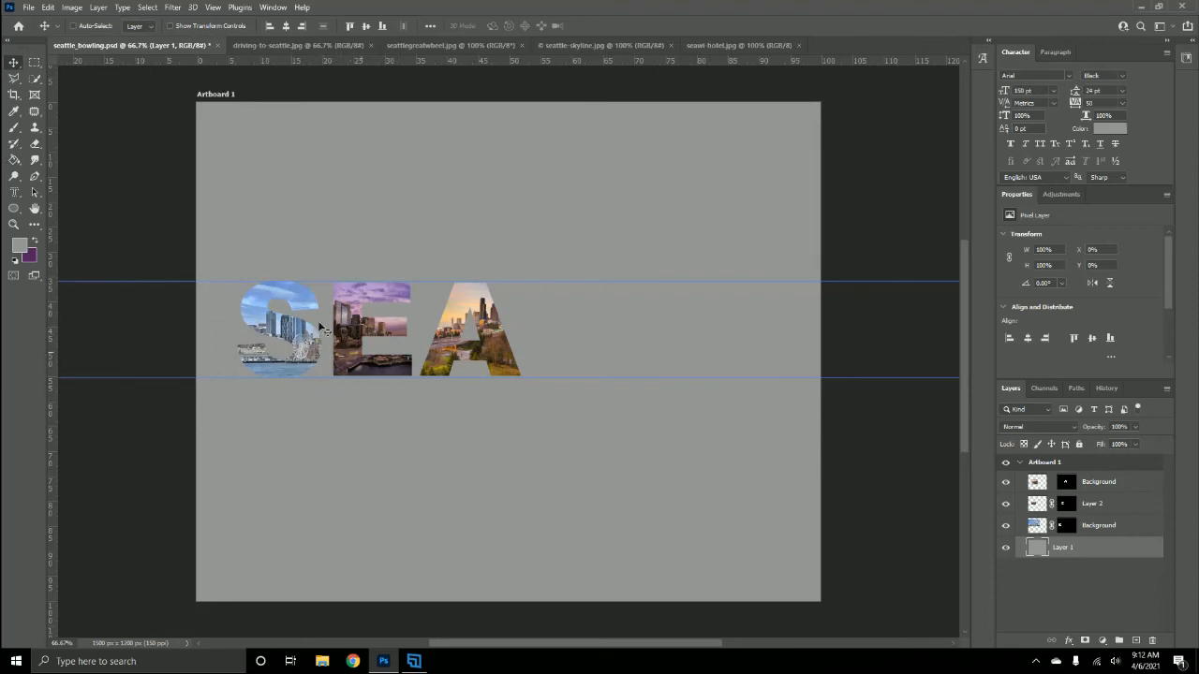
Step: Add an inside stroke of about 13 px to the masked photo layer of the letter S
left_click(1126, 527)
left_click(1128, 529)
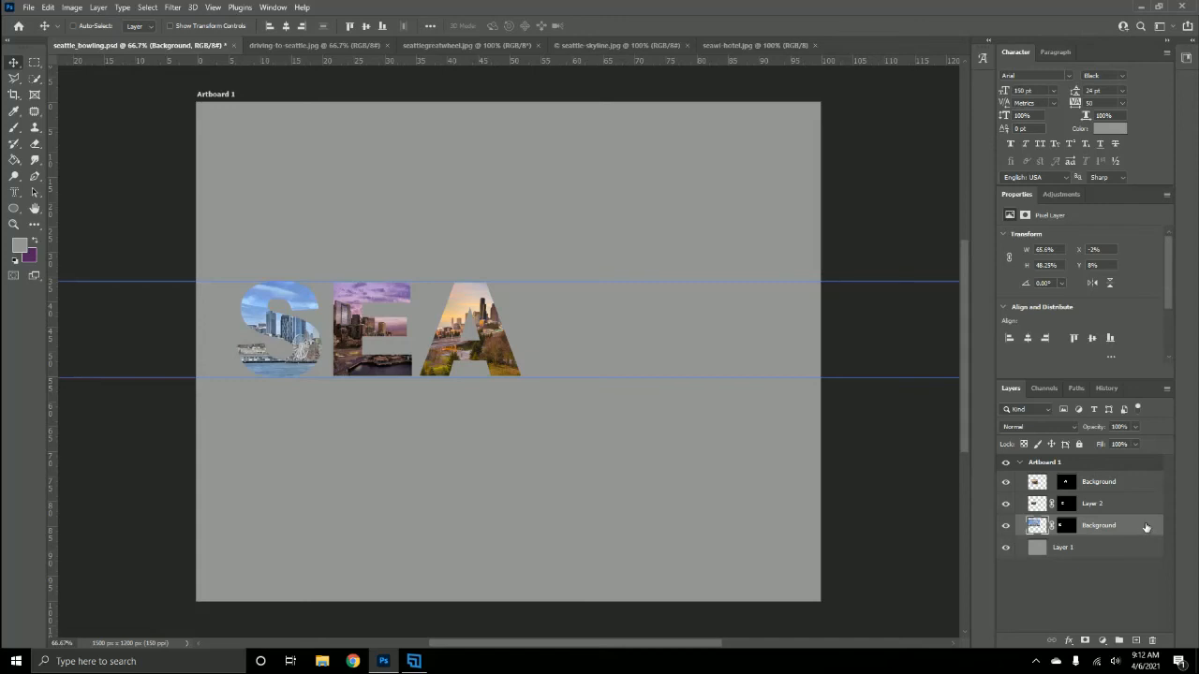
double_click(1145, 527)
left_click_drag(1021, 193, 955, 198)
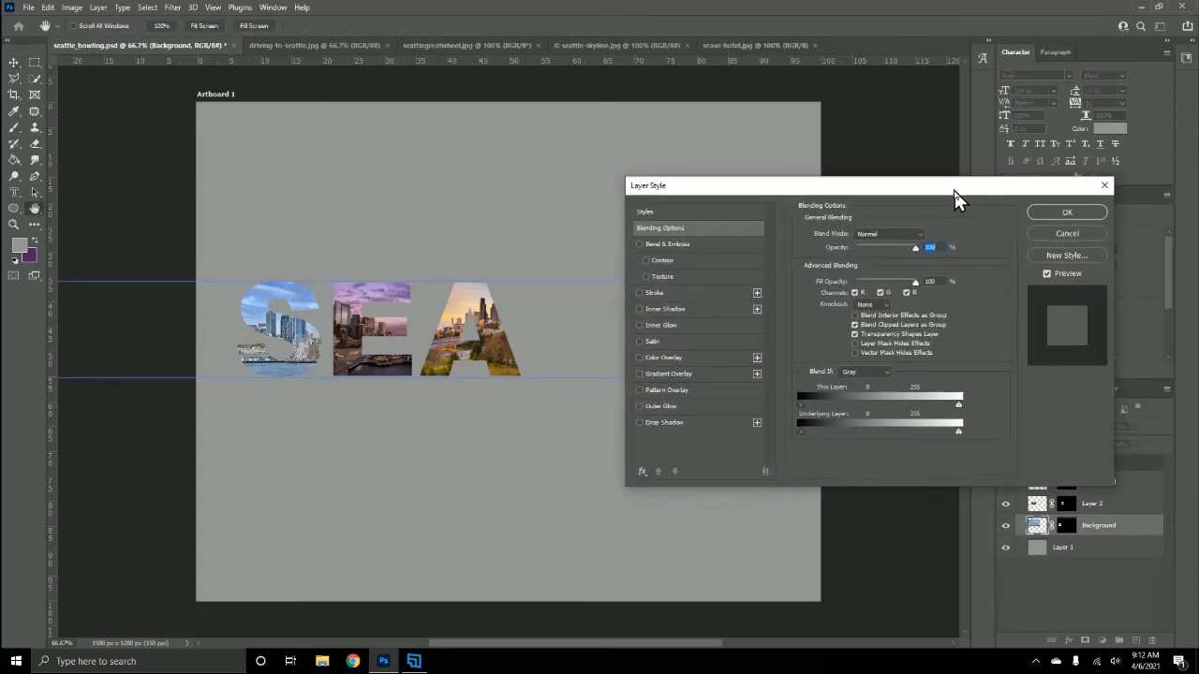
left_click(684, 293)
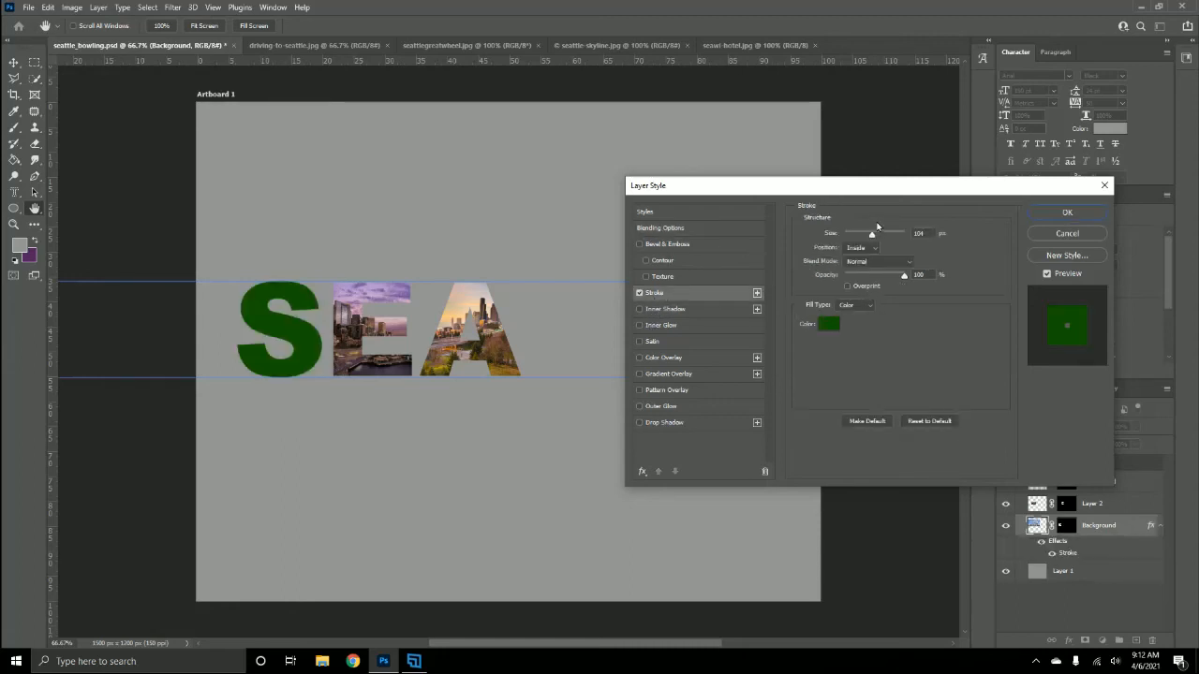
left_click_drag(872, 240, 856, 241)
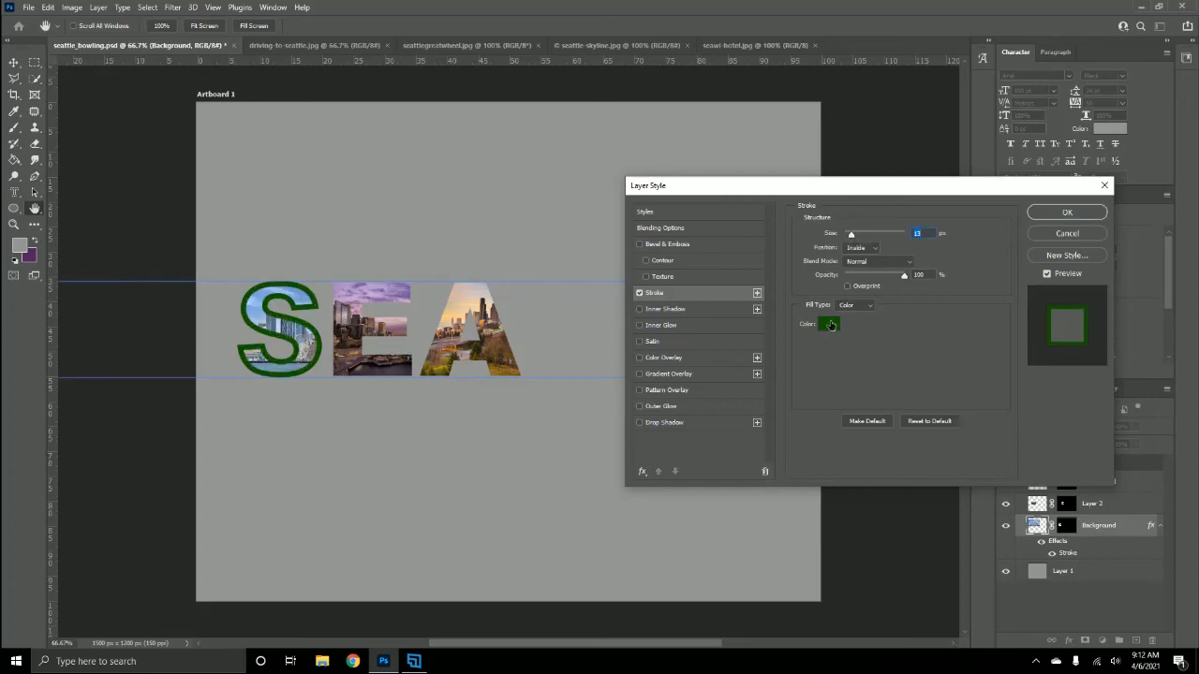
Step: Change the S stroke's color to white, ffffff, and reduce its size to a thin outline
left_click(828, 324)
left_click_drag(830, 322, 798, 279)
type("ffffff")
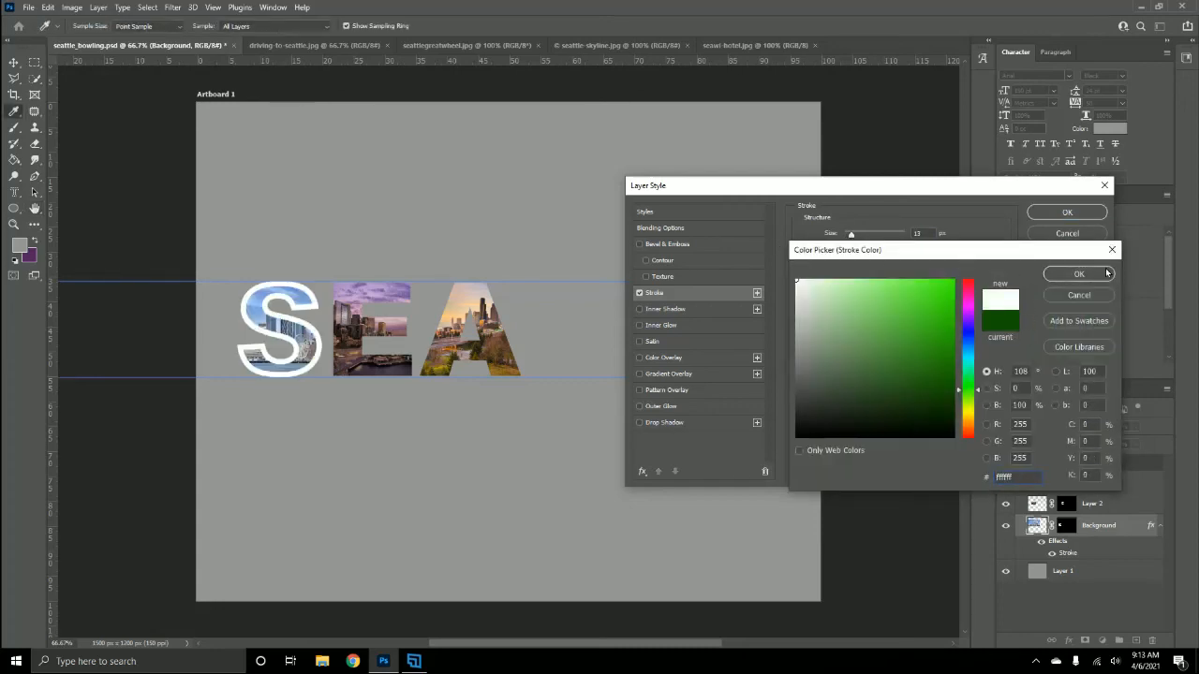
left_click(1077, 274)
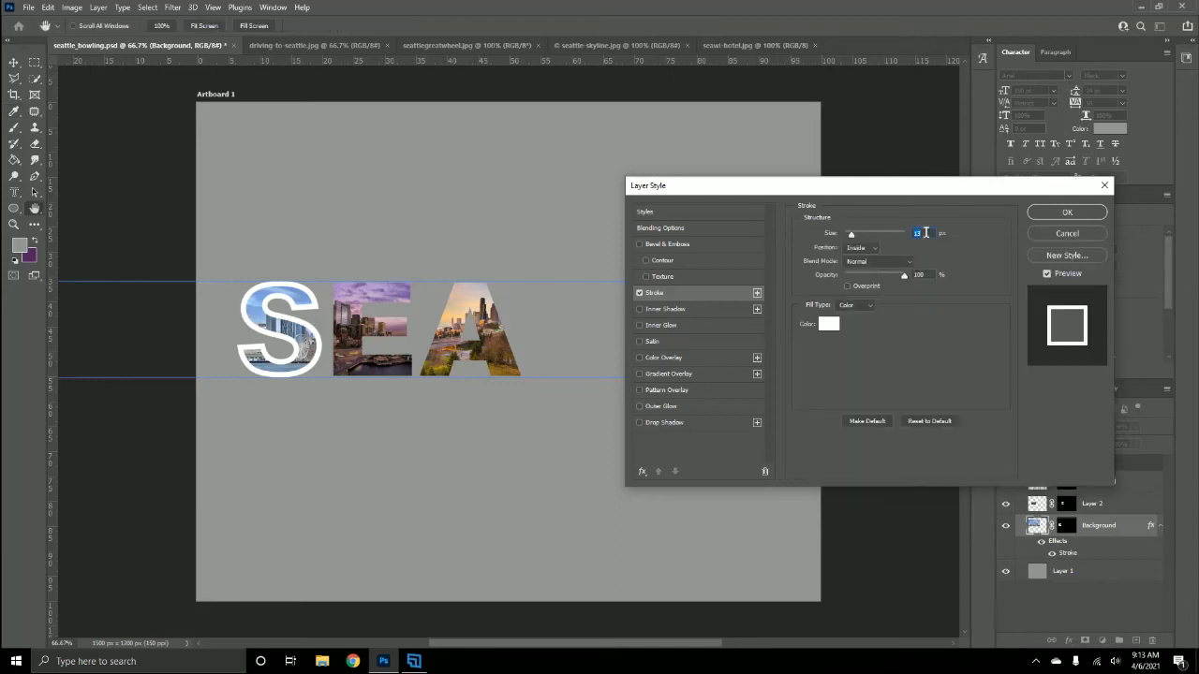
left_click_drag(851, 234, 839, 237)
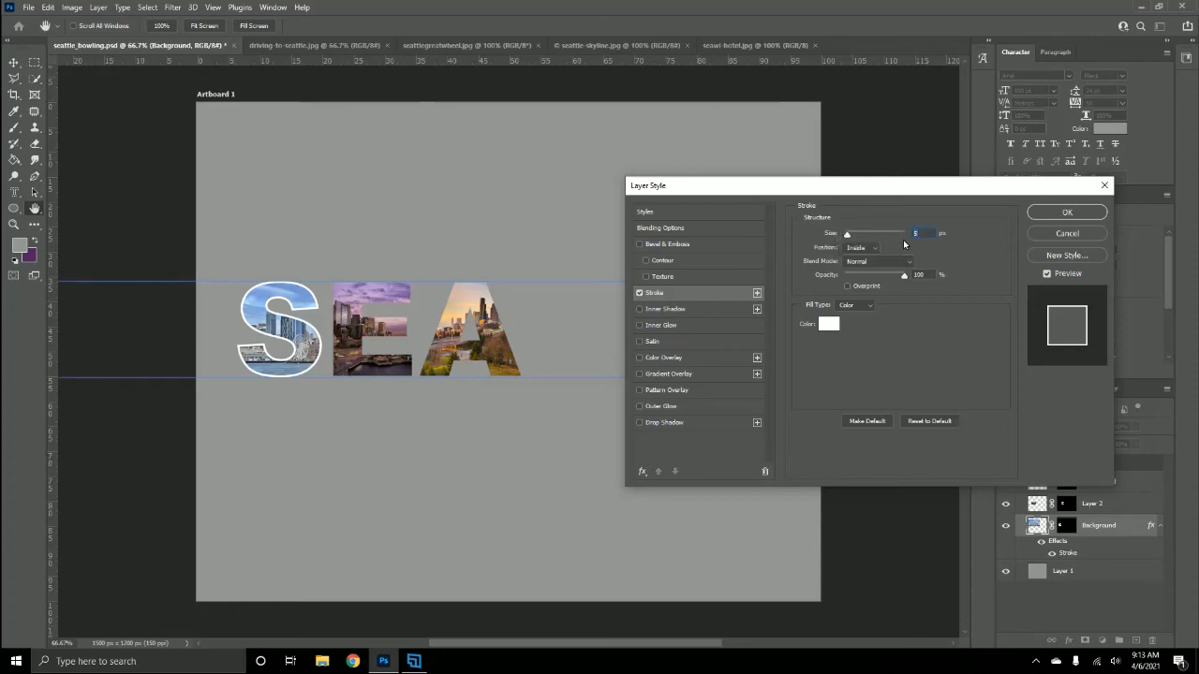
key("Down")
Step: Add a drop shadow to the S layer in black, 000000, and apply the layer style
left_click(664, 423)
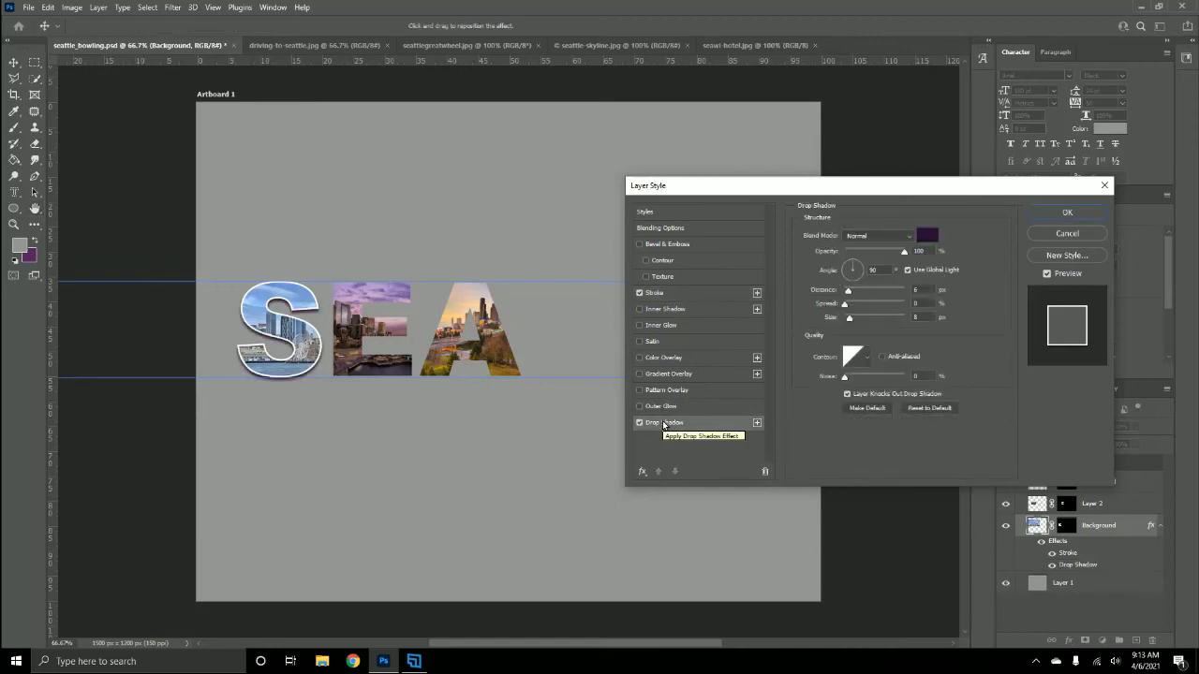
left_click(926, 235)
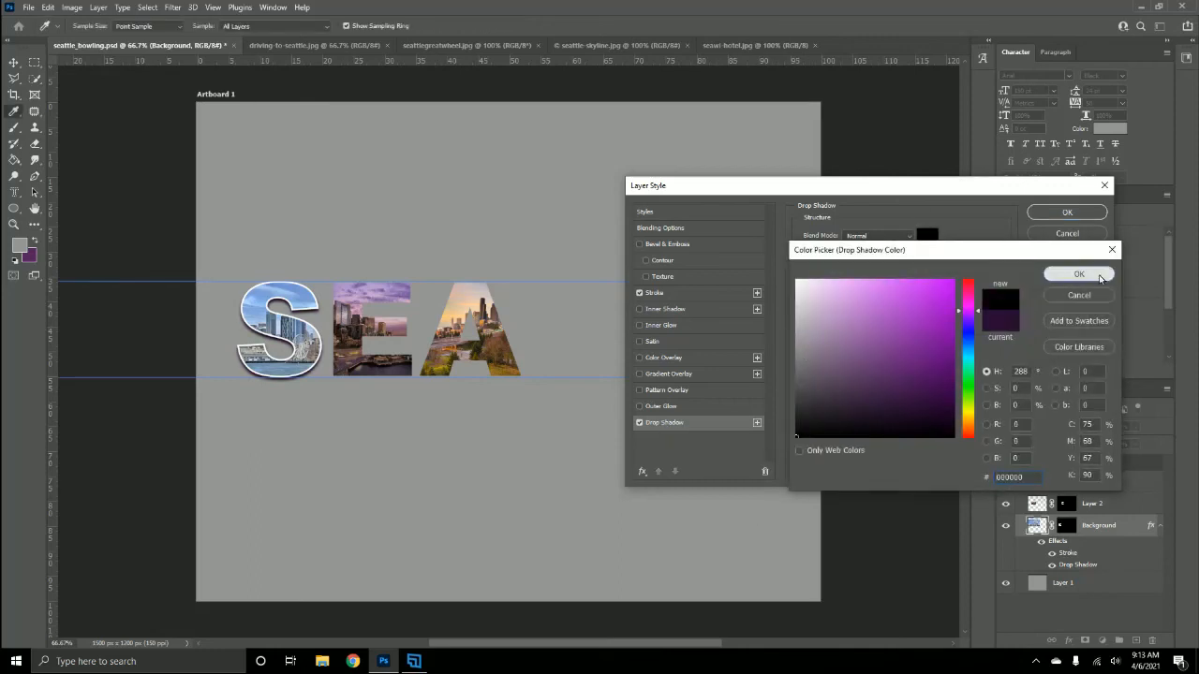
left_click(1079, 274)
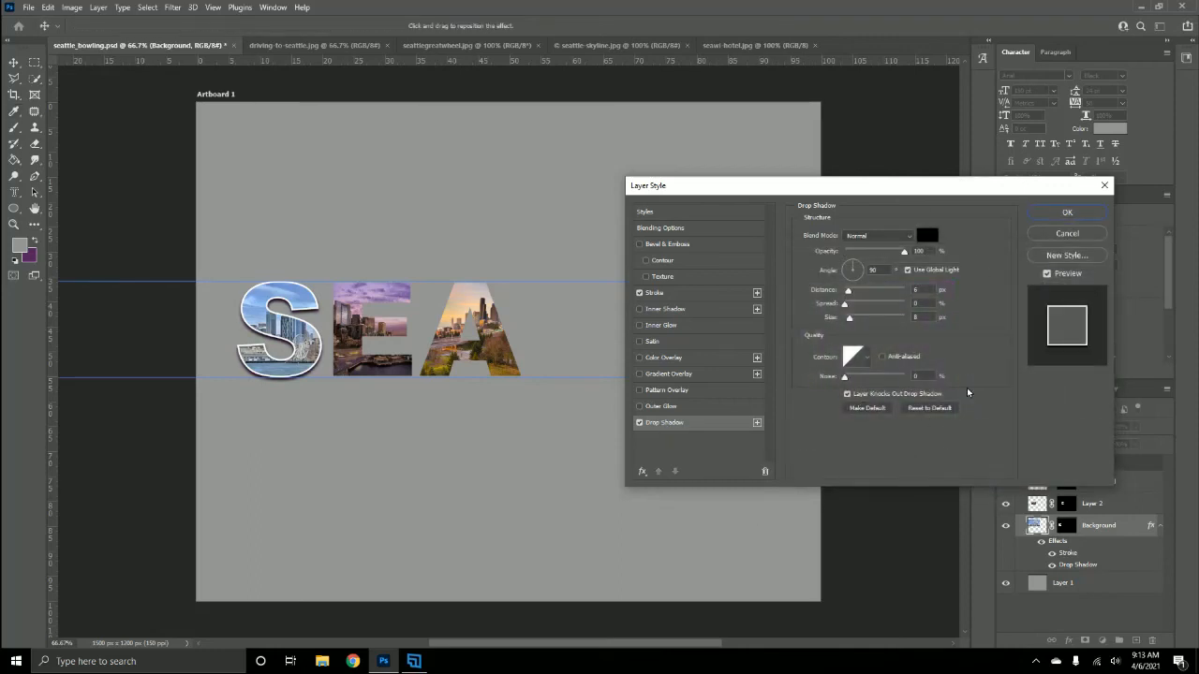
left_click(1067, 213)
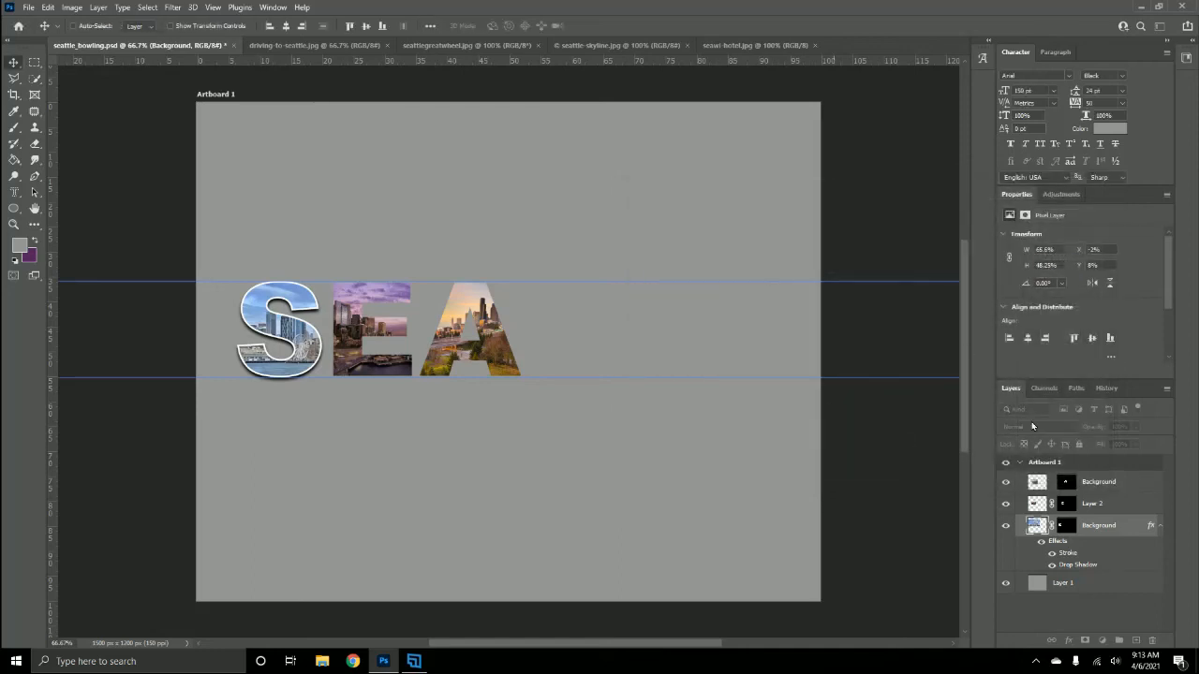
Step: Copy the S layer's style and paste it onto the E and A photo layers
right_click(1086, 544)
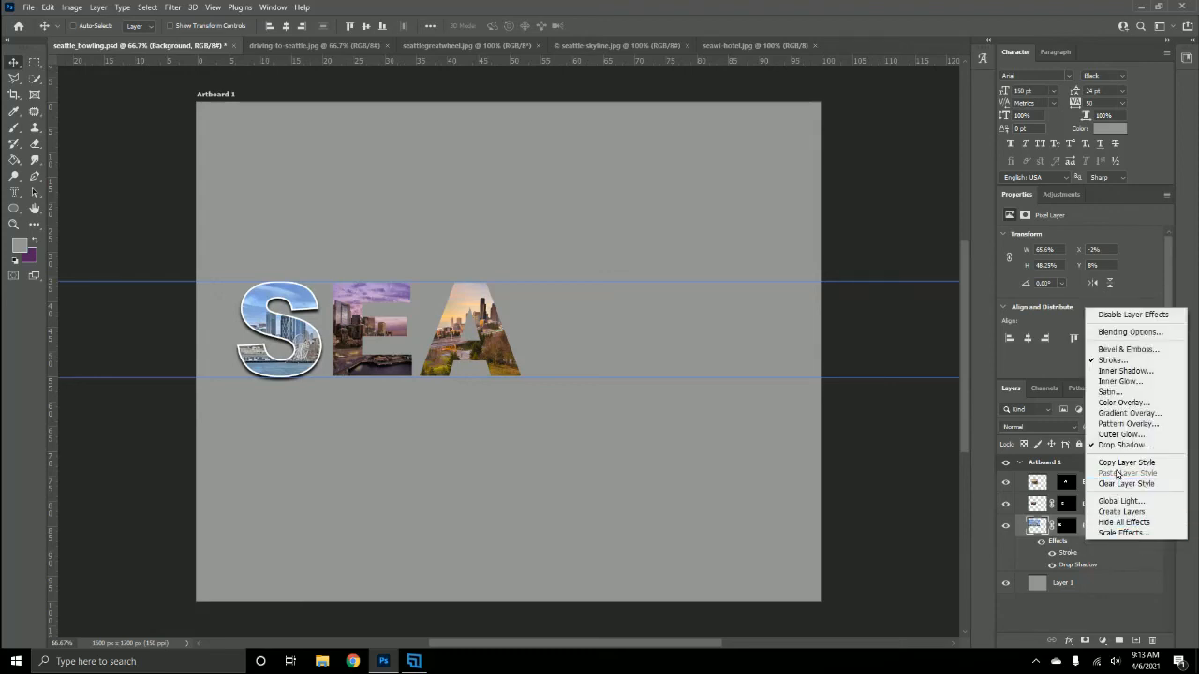
left_click(1120, 462)
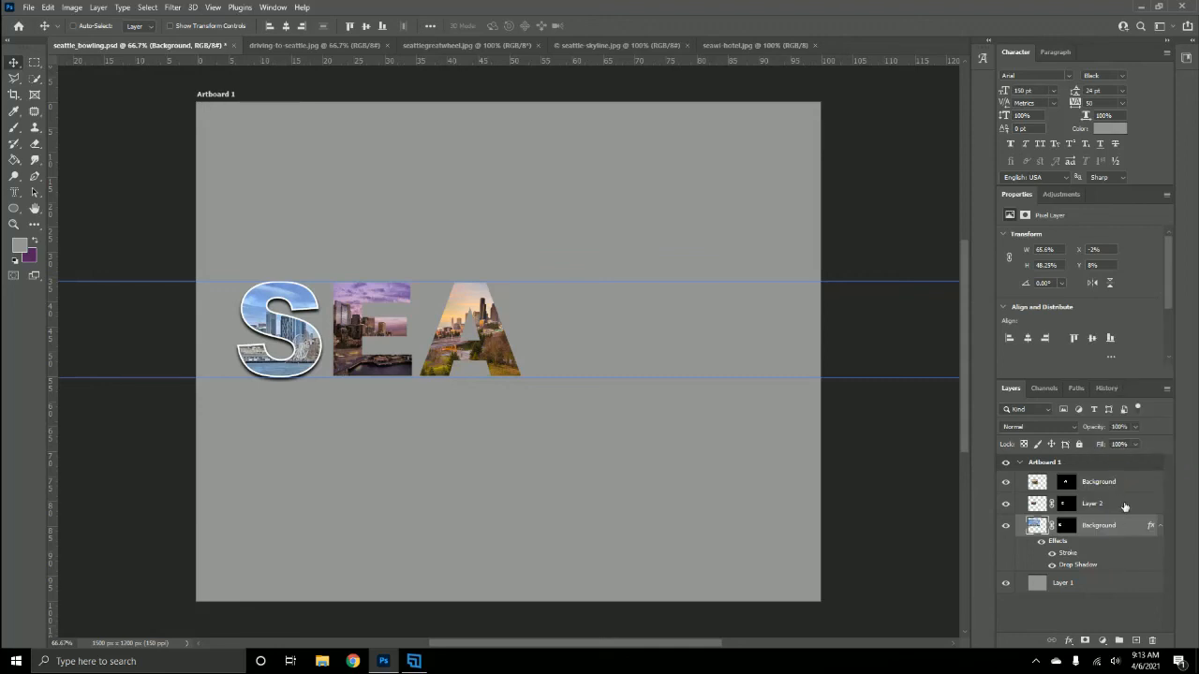
left_click(1123, 505)
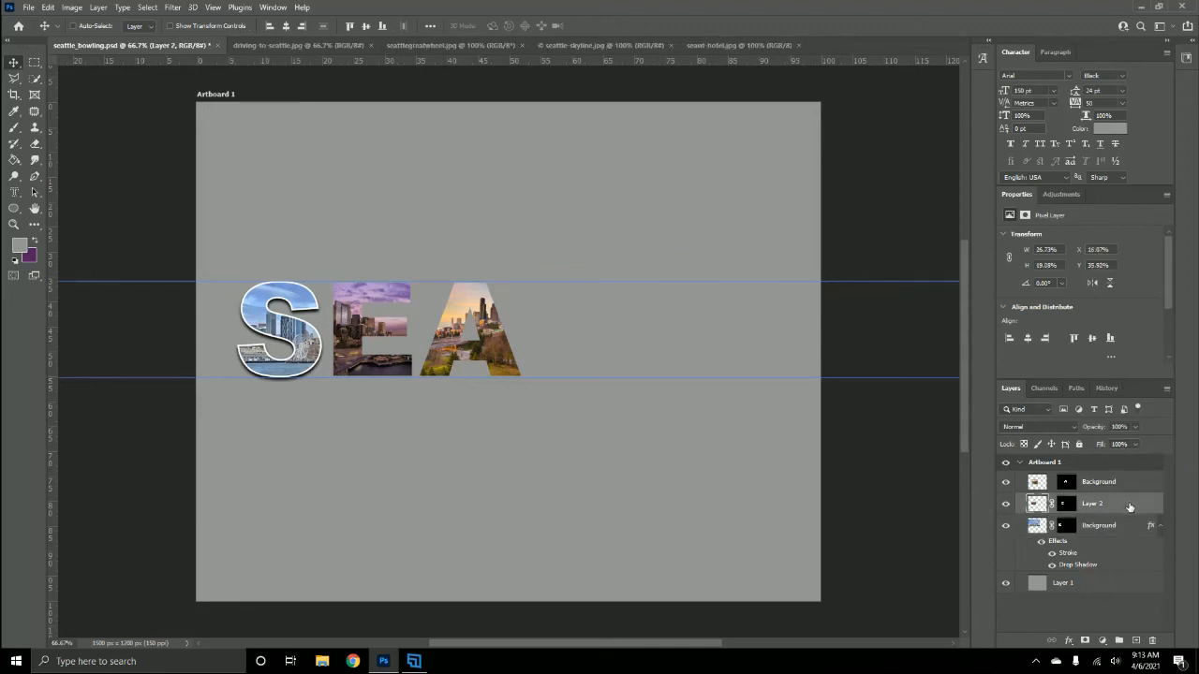
right_click(1128, 504)
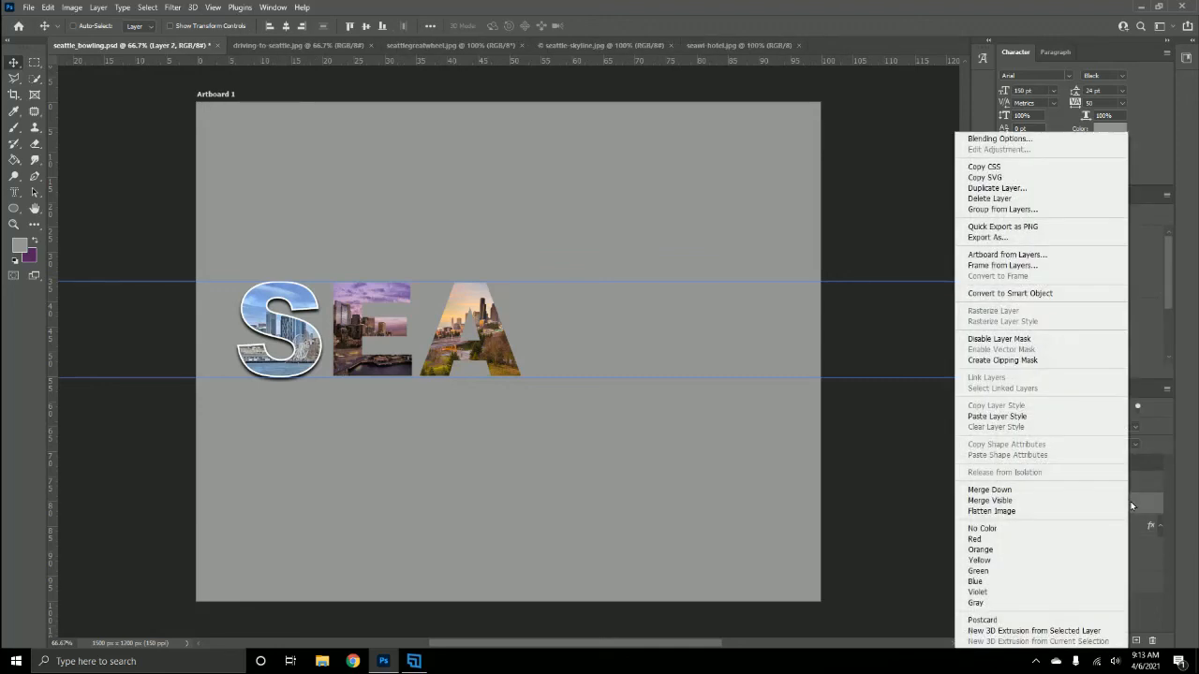
left_click(1070, 424)
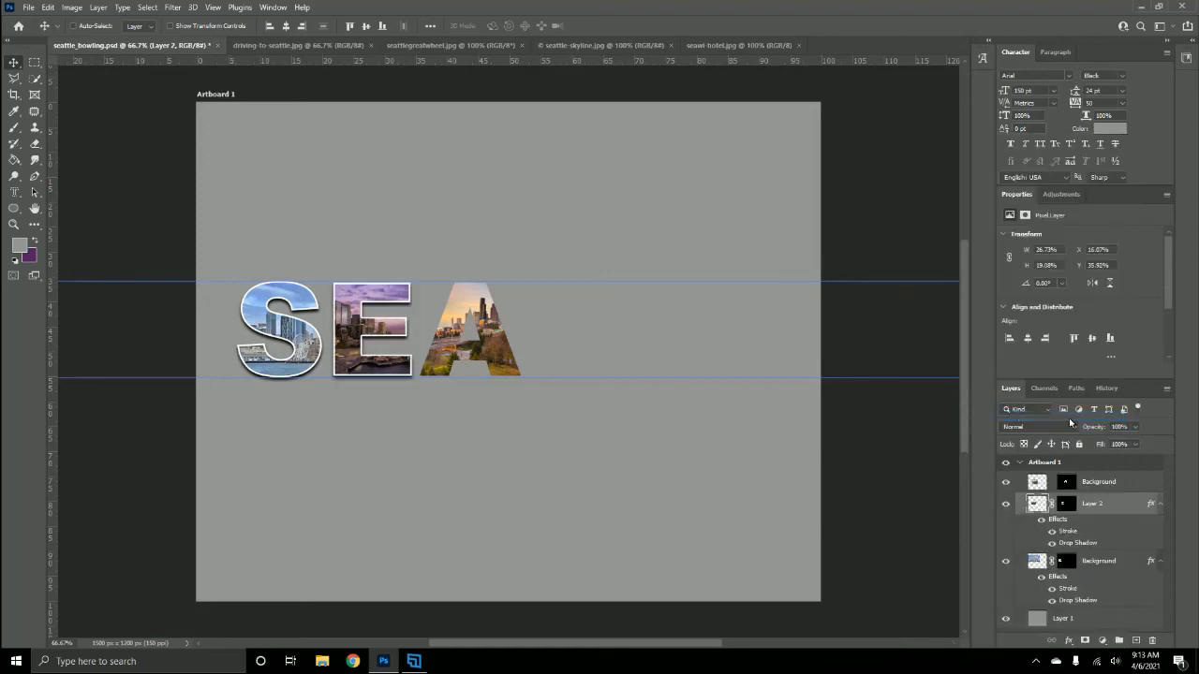
left_click(1135, 485)
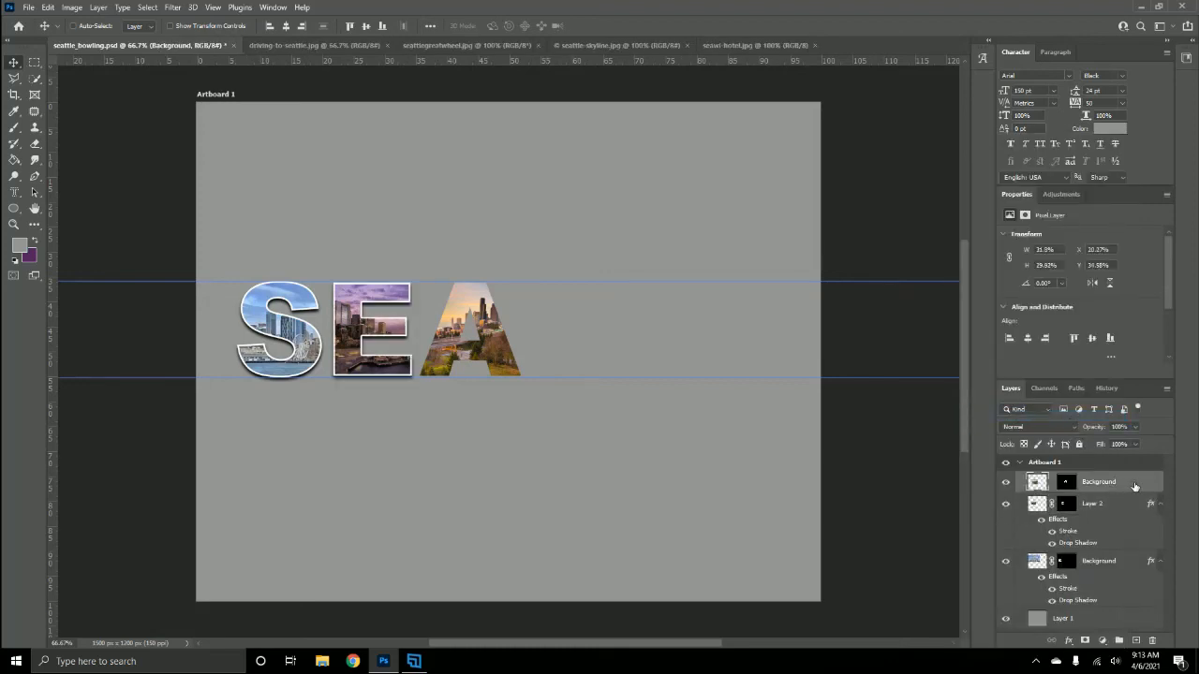
right_click(1135, 484)
left_click(1078, 419)
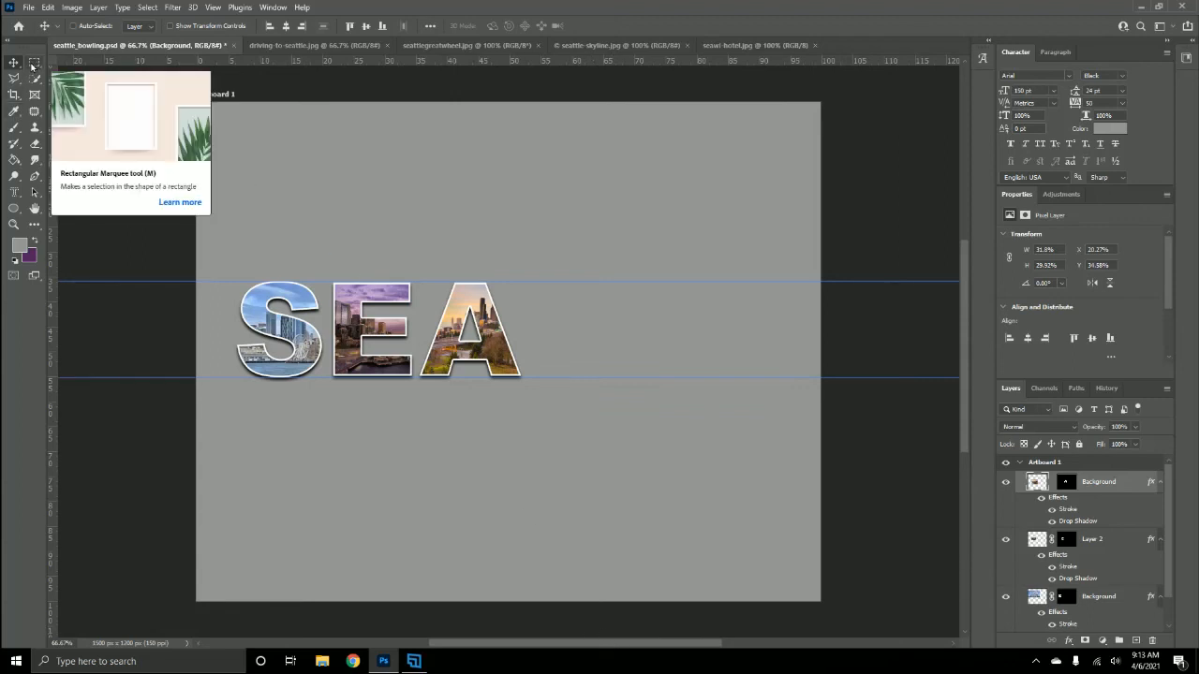
Step: Crop the artboard above and below the letters to 1500 x 601 px, keeping an even grey margin around them
left_click(18, 97)
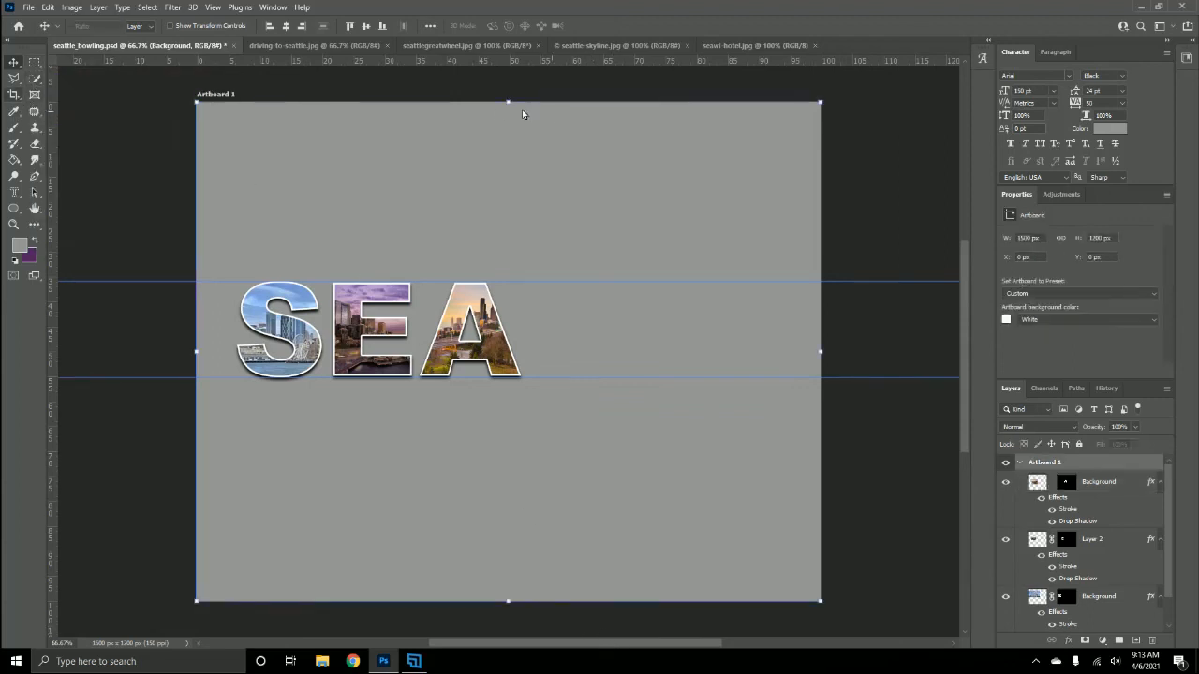
left_click_drag(509, 100, 514, 205)
key("Return")
left_click_drag(506, 603, 514, 456)
key("Return")
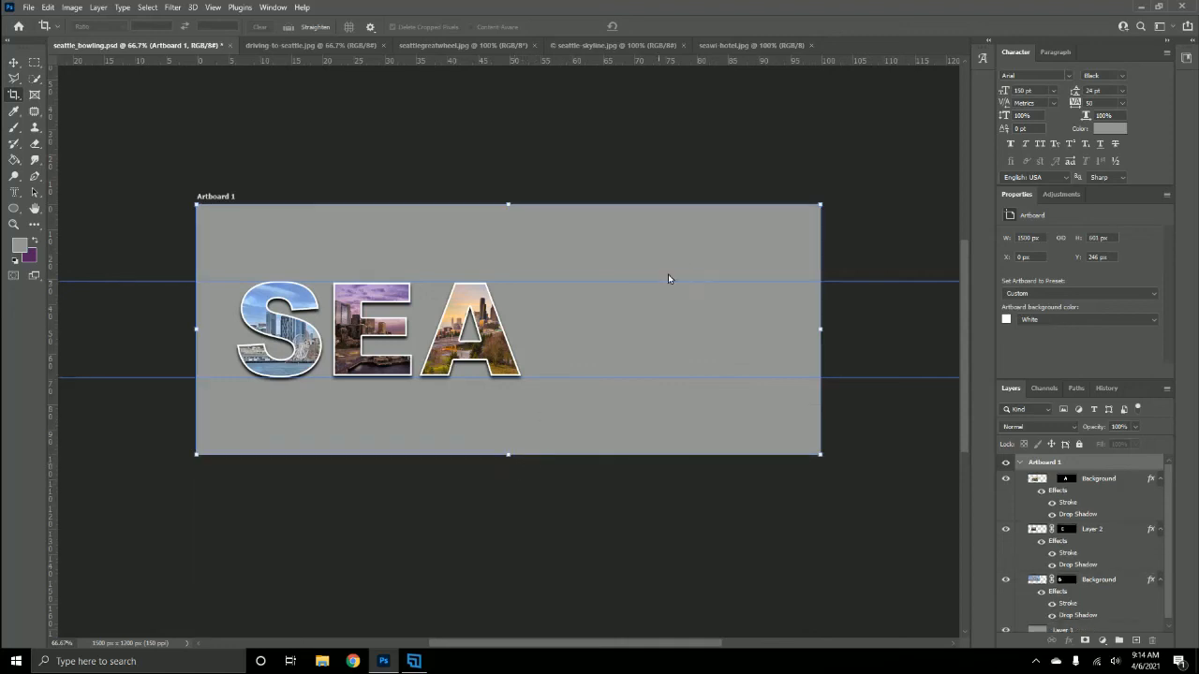
left_click(13, 61)
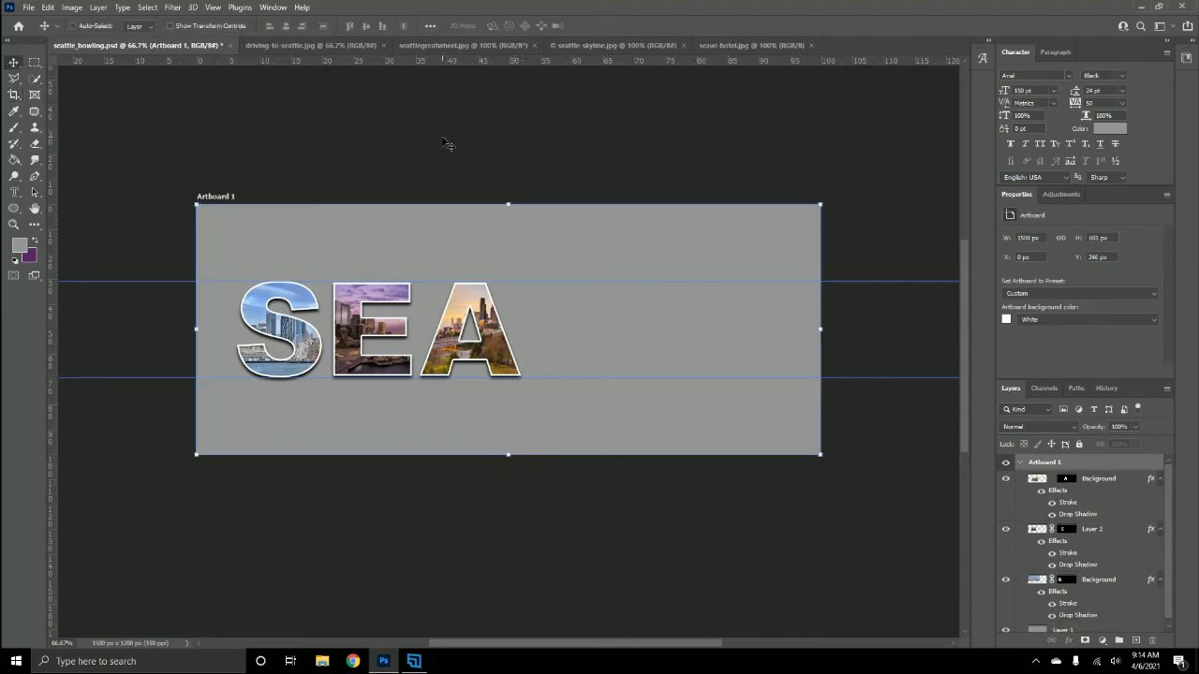
Step: Save seattle_bowling.psd, and save a JPEG copy named seattle_bowling in the practice folder
left_click(29, 7)
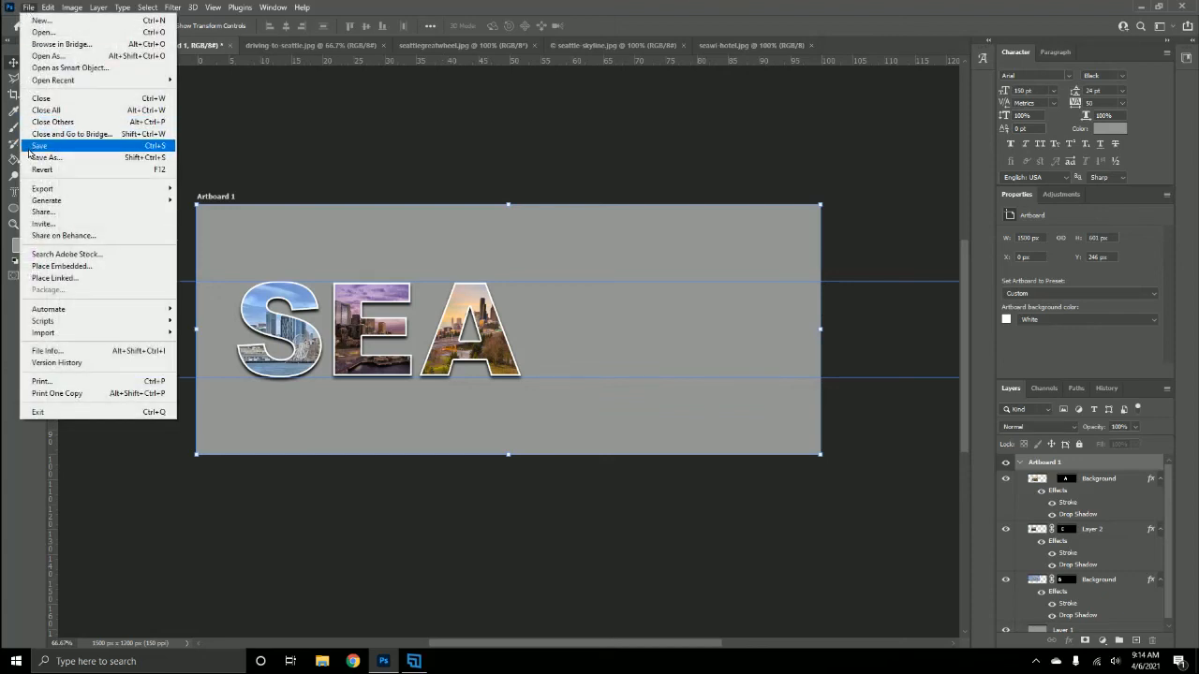
left_click(30, 147)
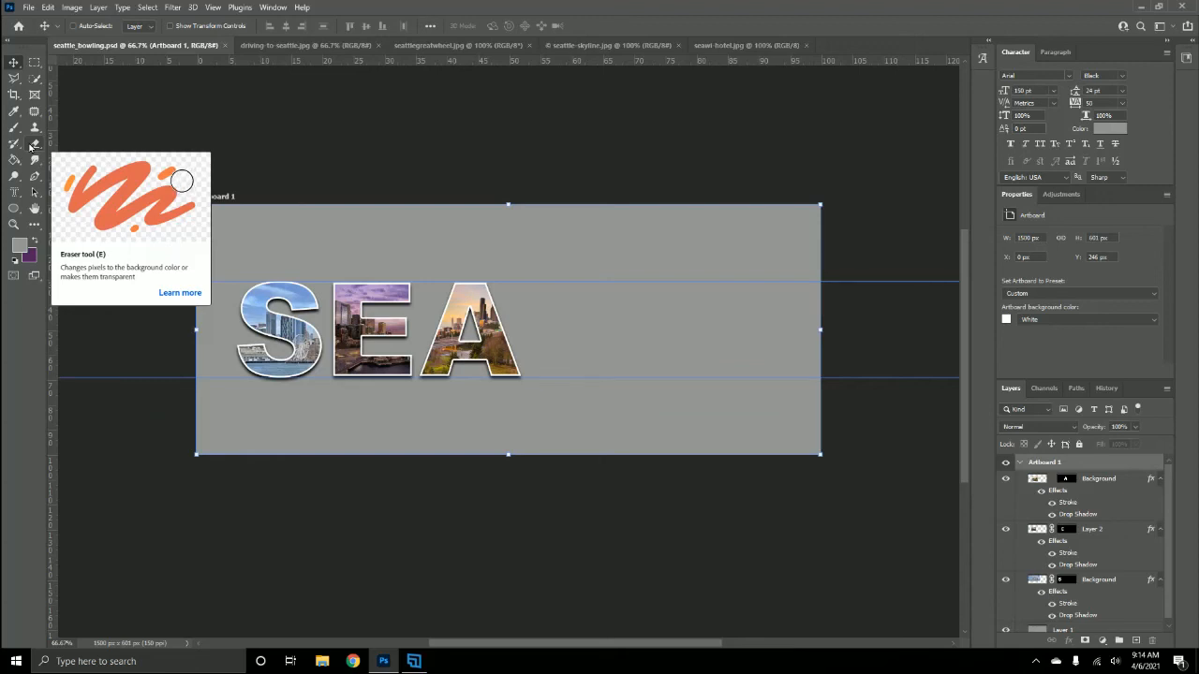
left_click(29, 8)
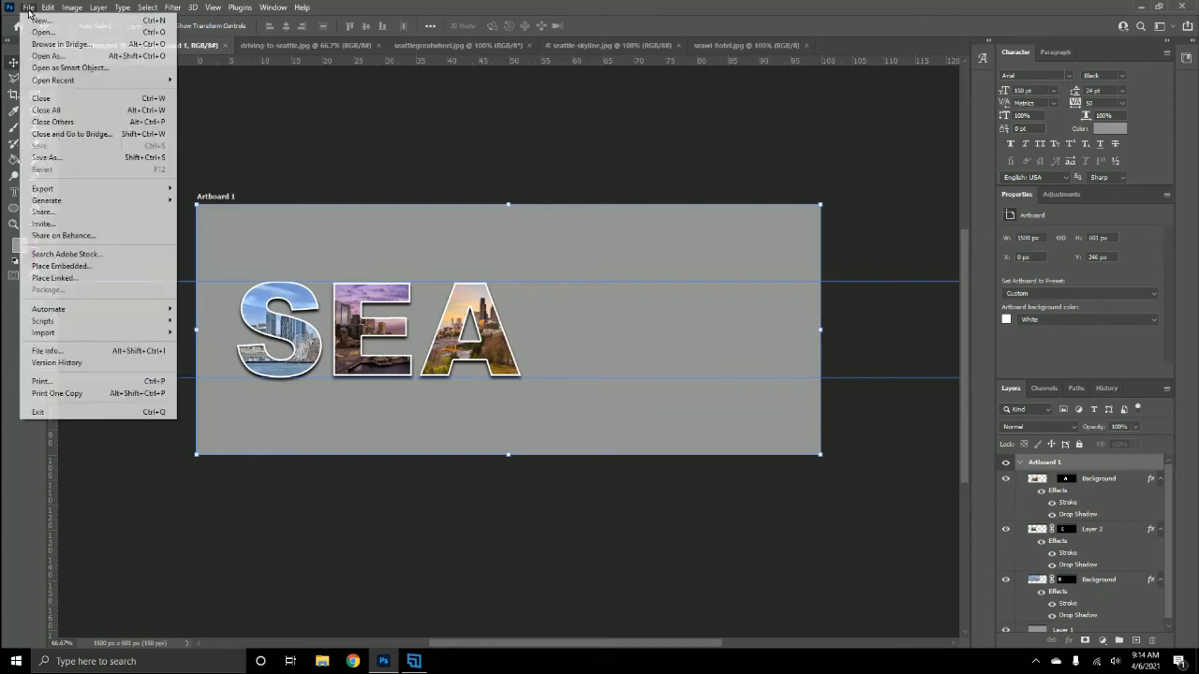
left_click(47, 157)
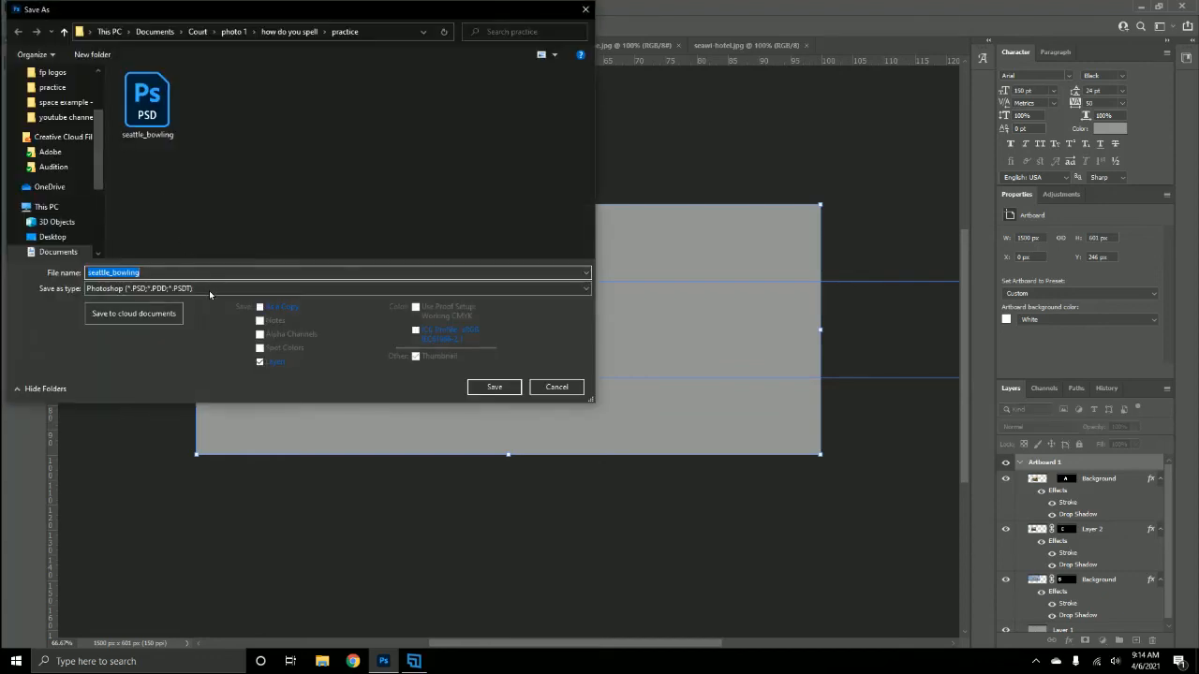
left_click(129, 289)
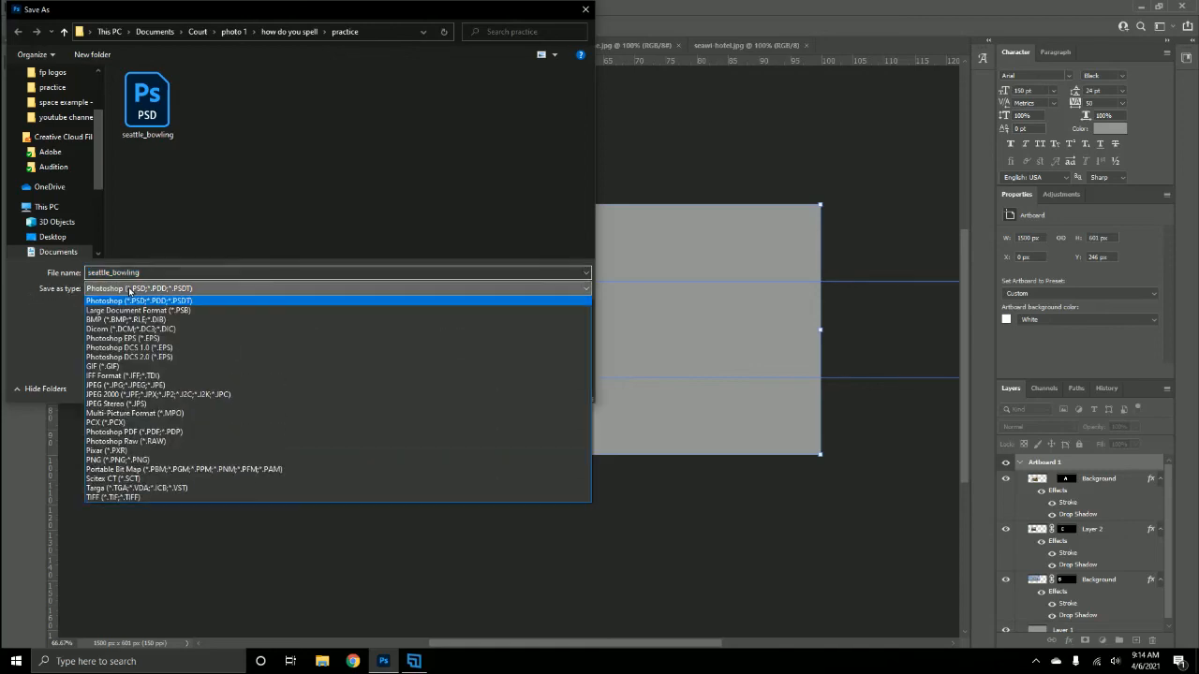
left_click(160, 386)
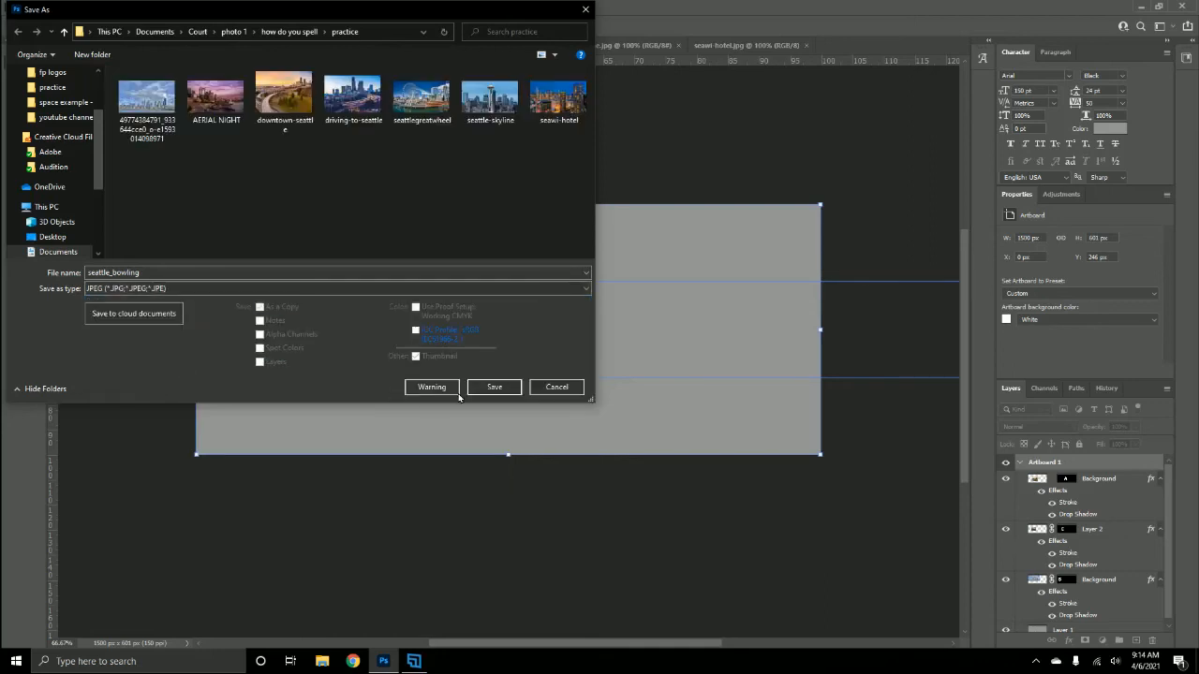
left_click(494, 387)
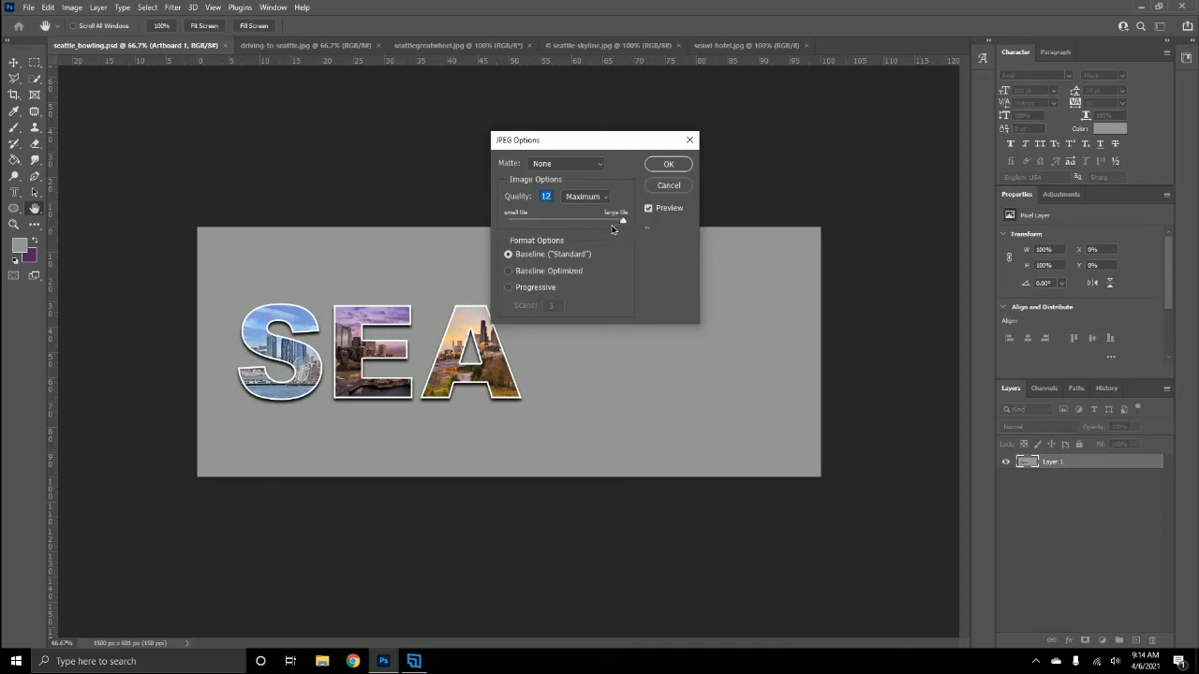
key("Down")
left_click(669, 165)
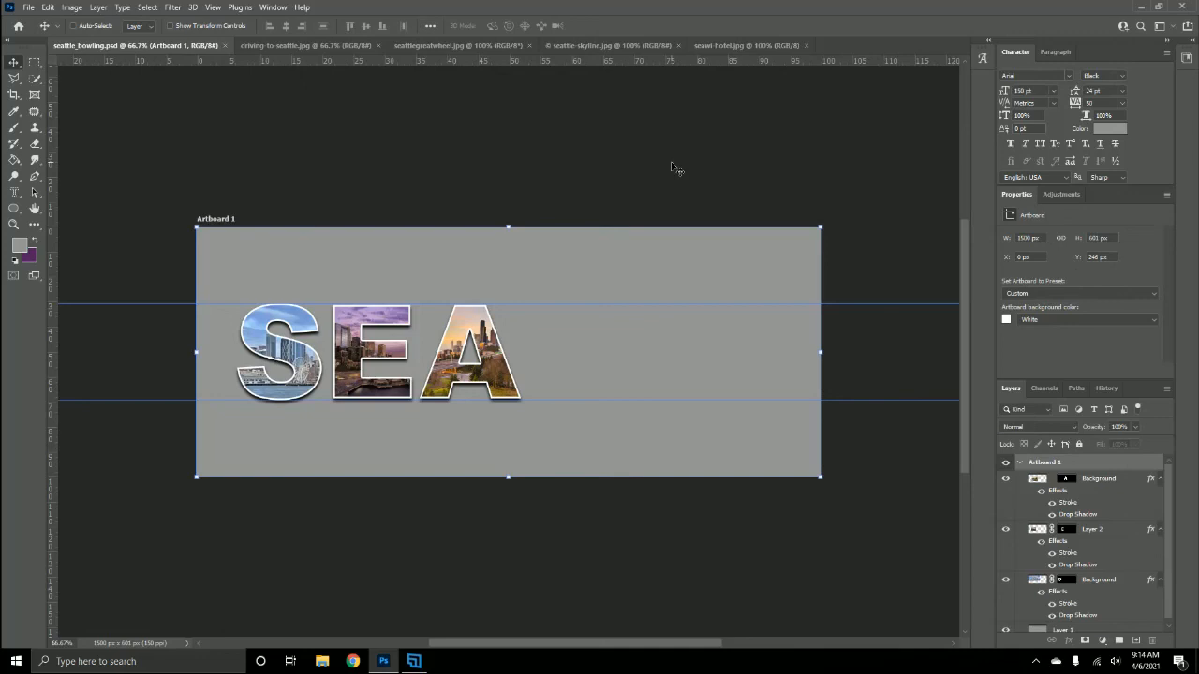